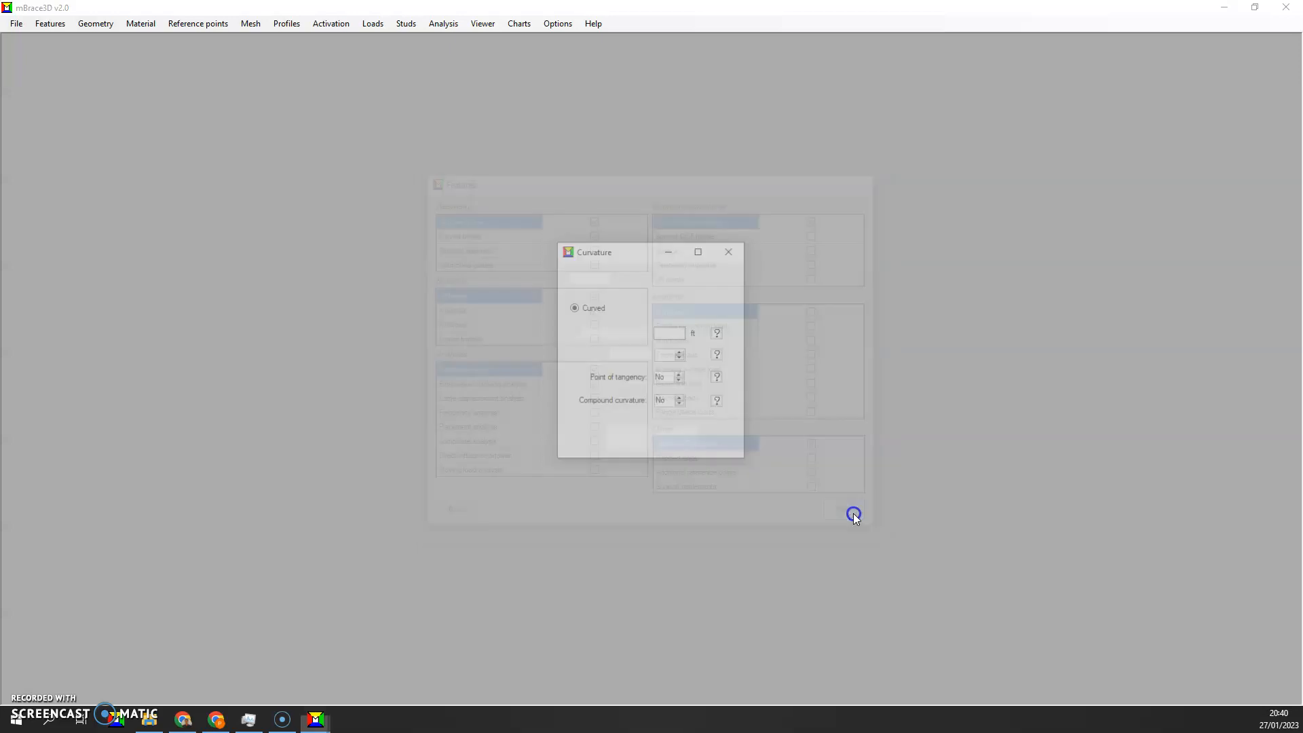
Review the curvature settings, consult the help diagram for curvature orientation, and continue to the girder lengths
click(675, 333)
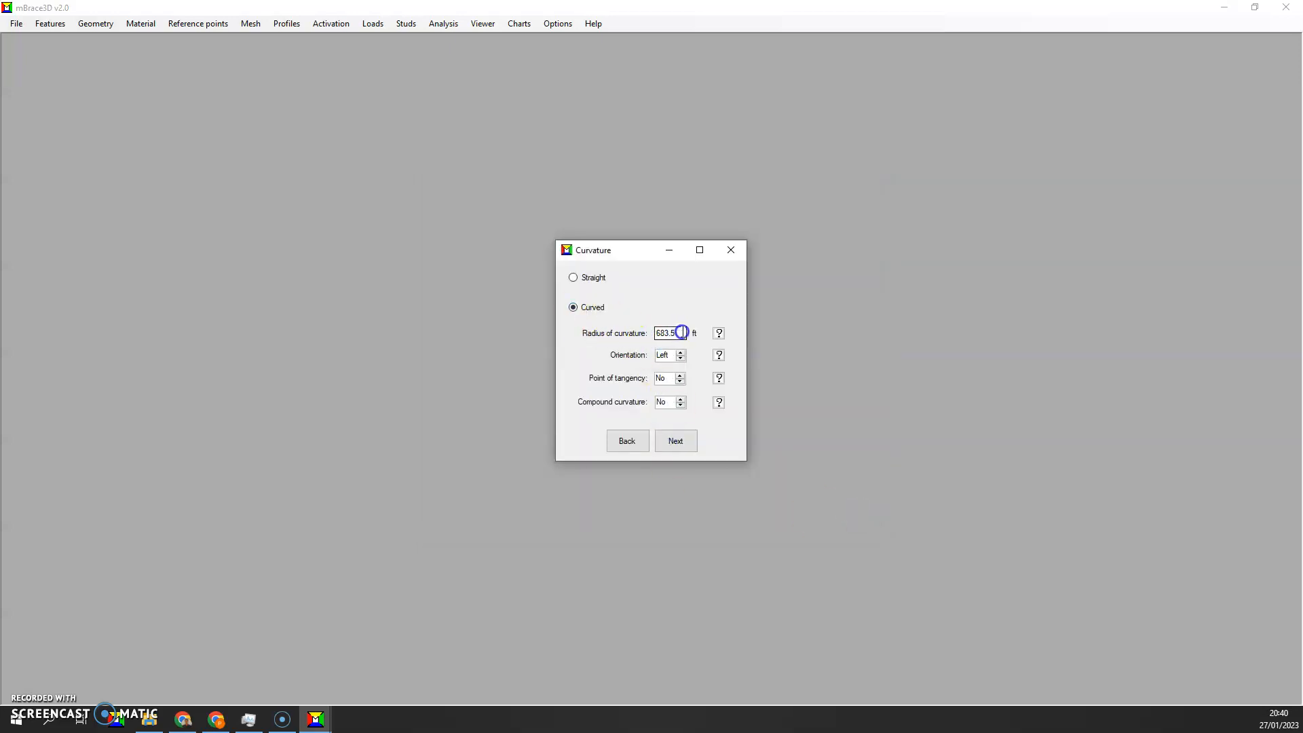
click(719, 355)
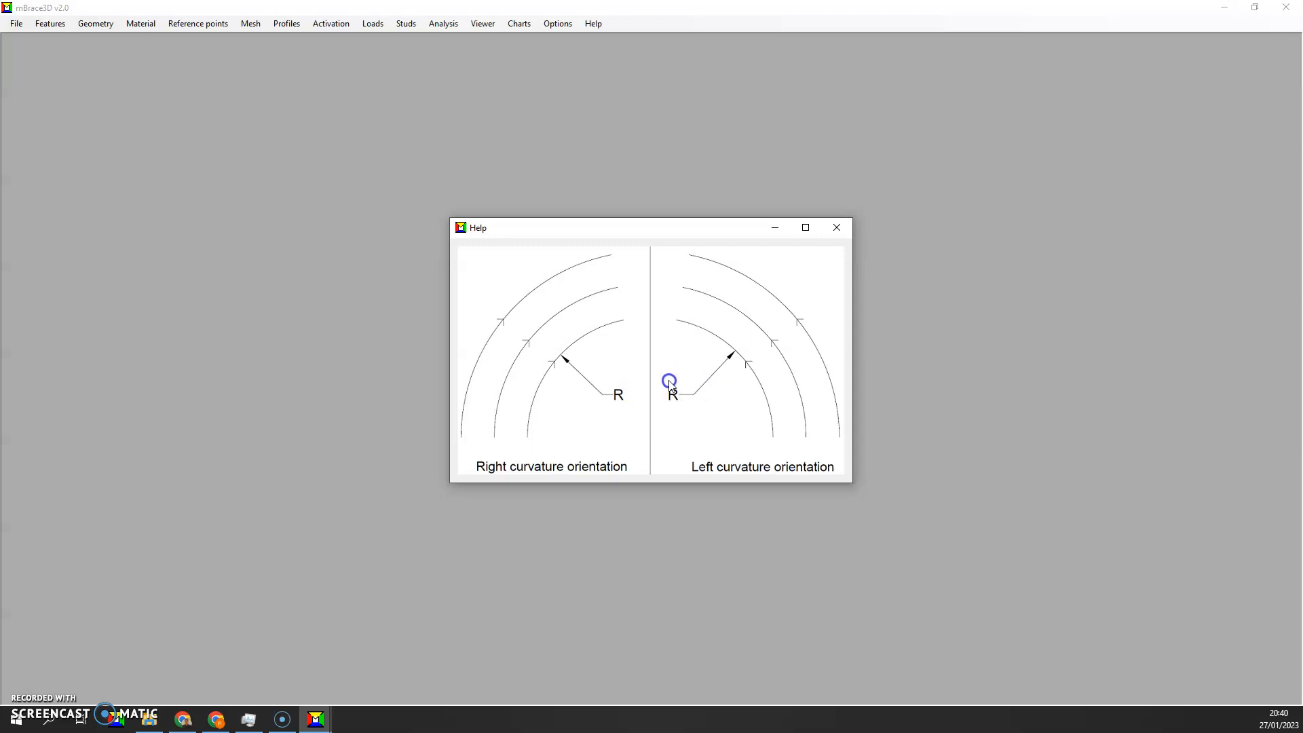
click(746, 392)
click(835, 228)
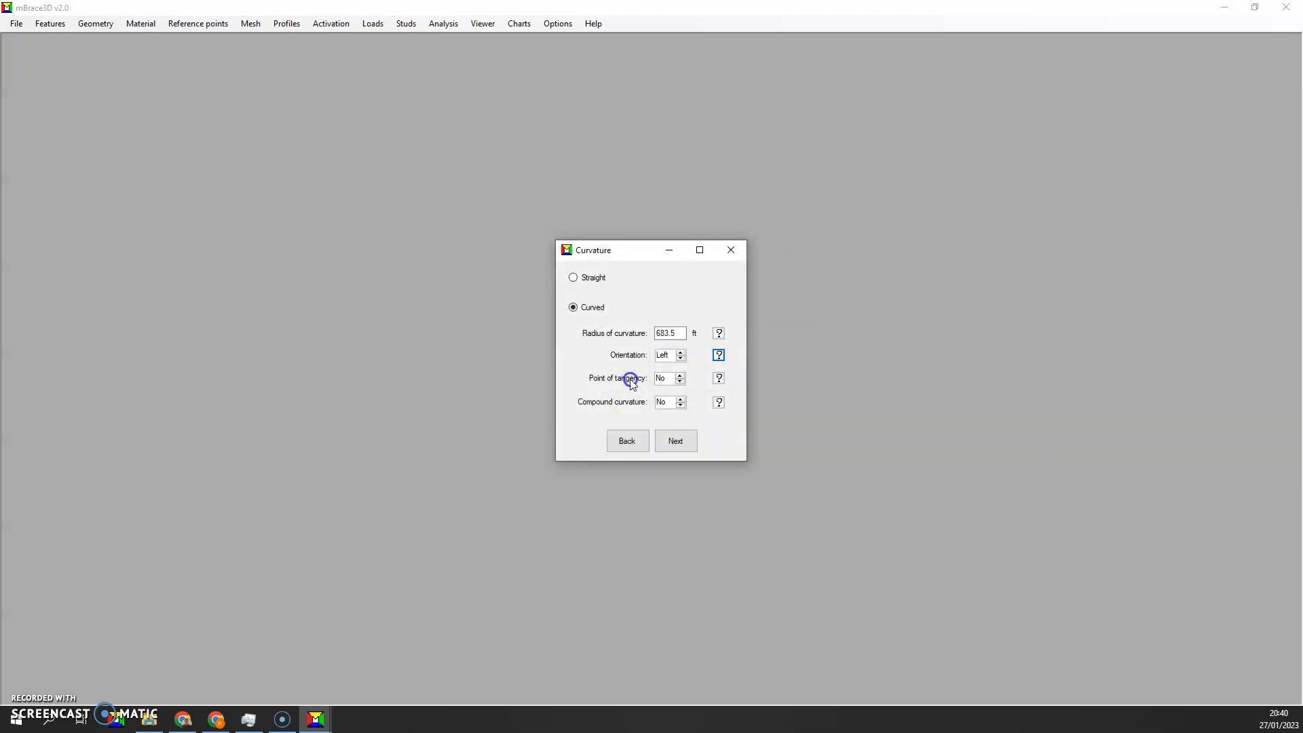
click(675, 436)
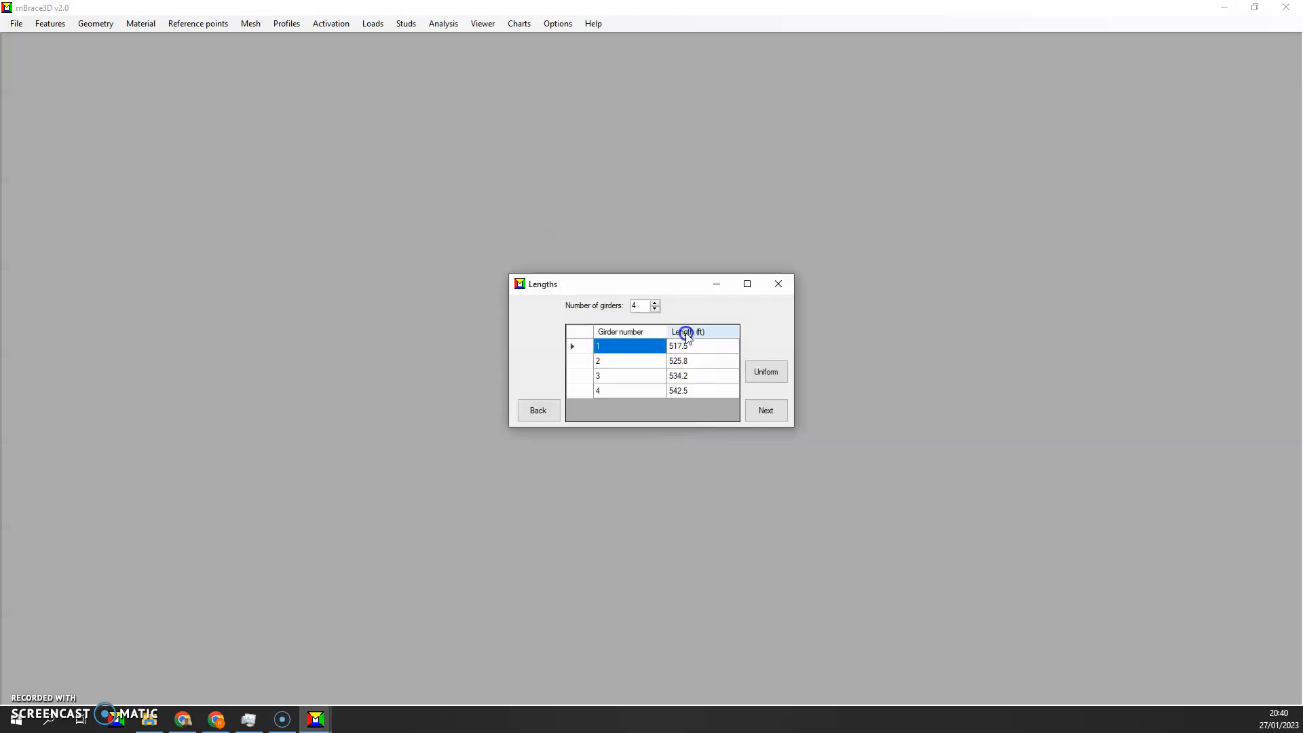
Go through the girder lengths, bay spacings and steel material properties, keeping the existing values, up to the support definitions
click(760, 411)
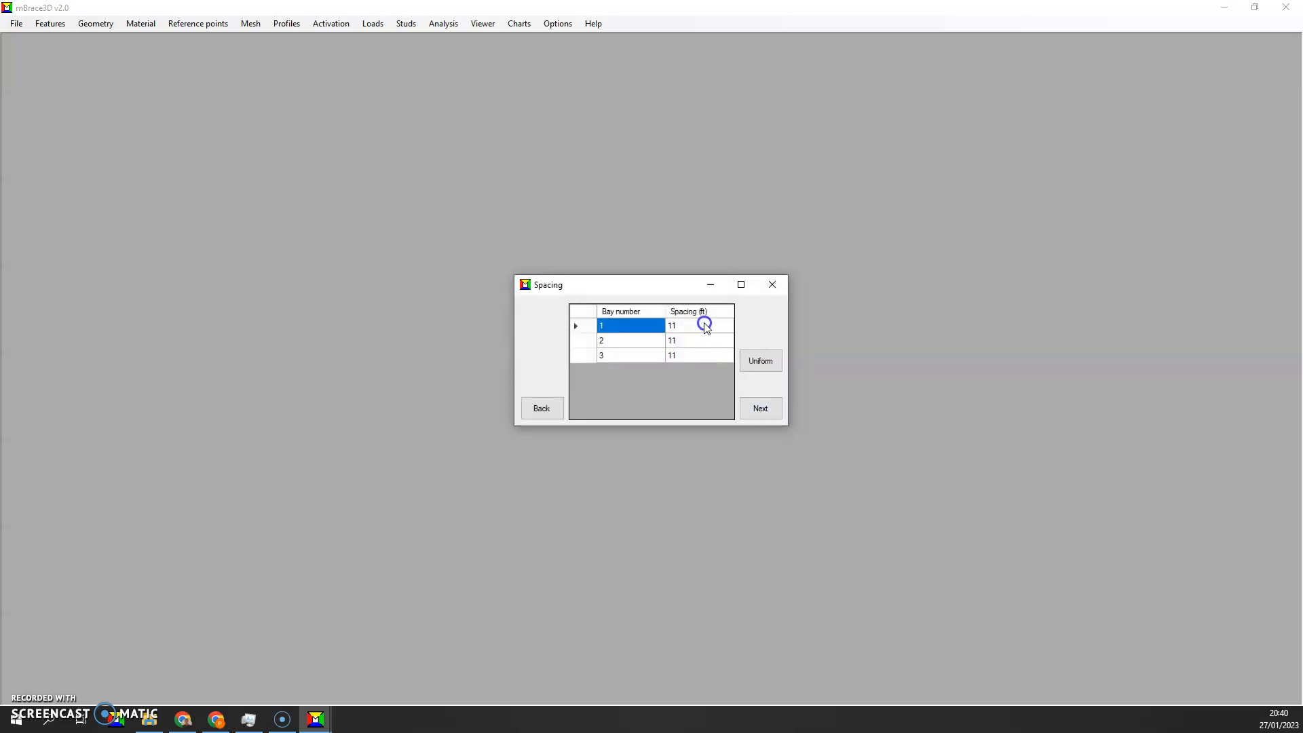
click(758, 409)
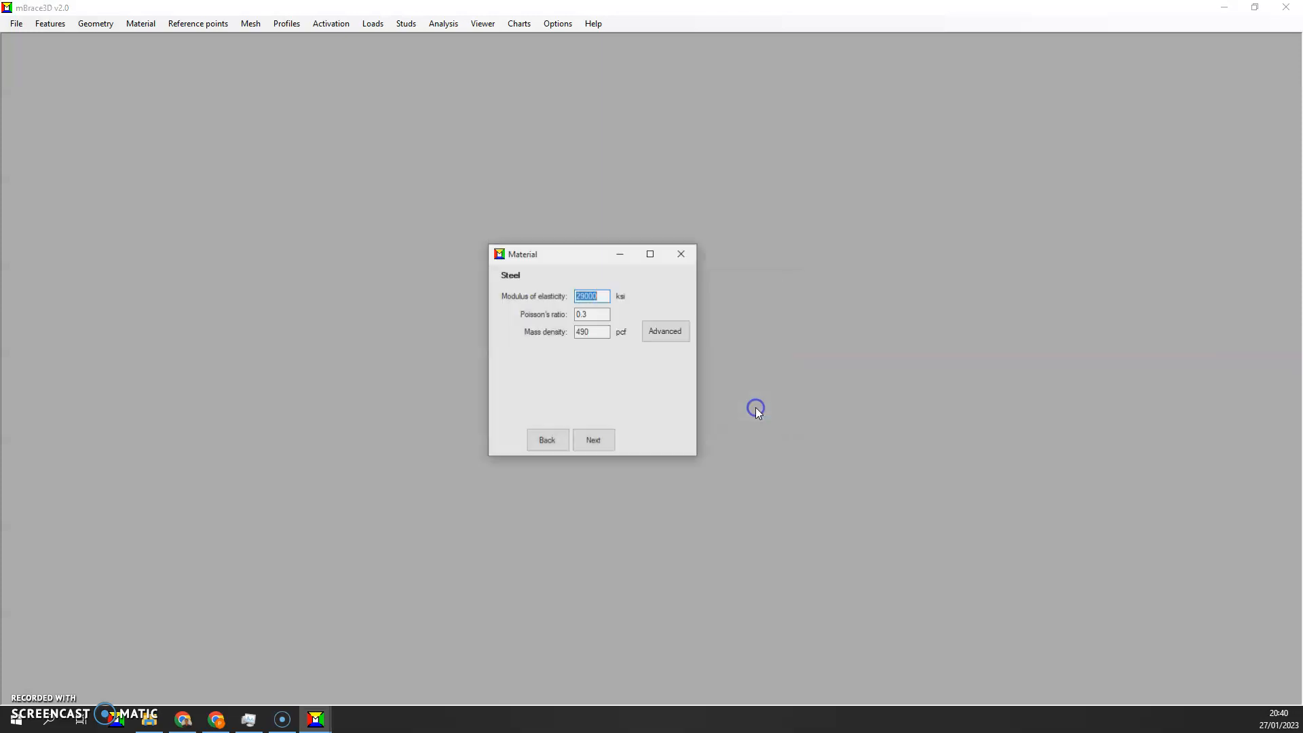
click(597, 314)
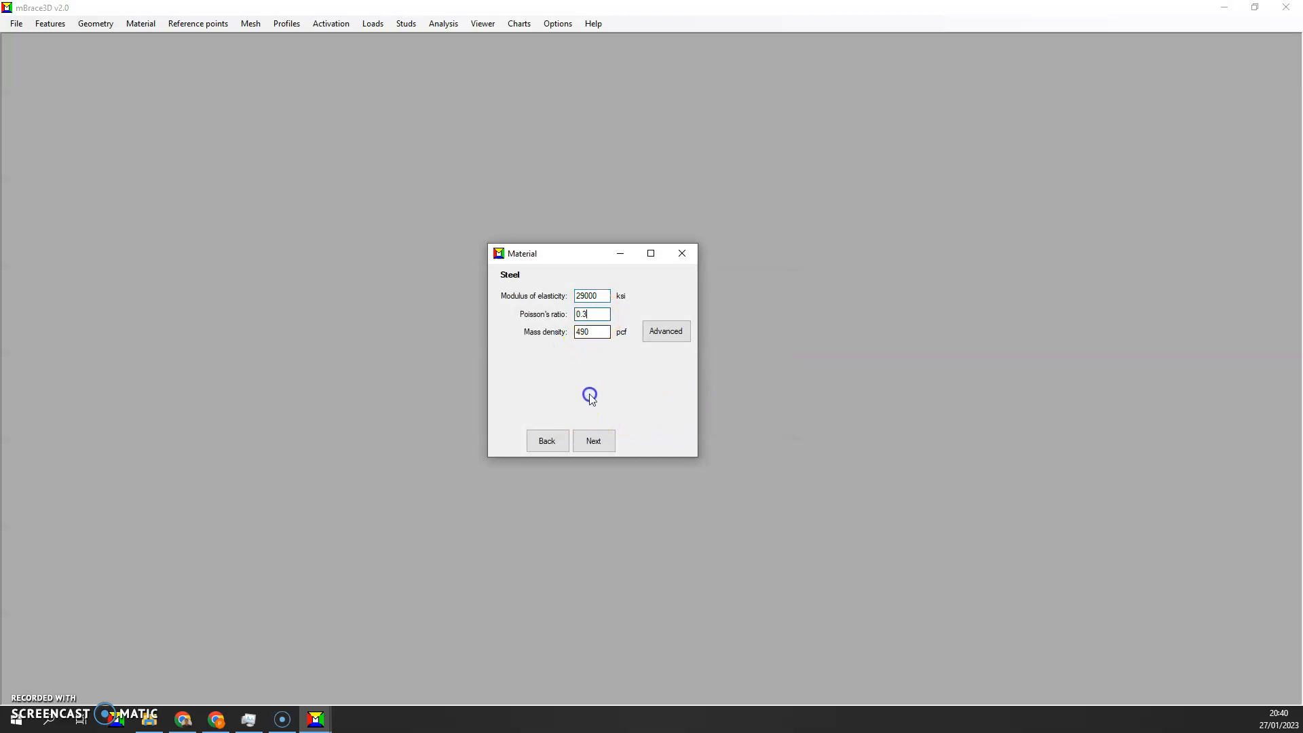
click(593, 441)
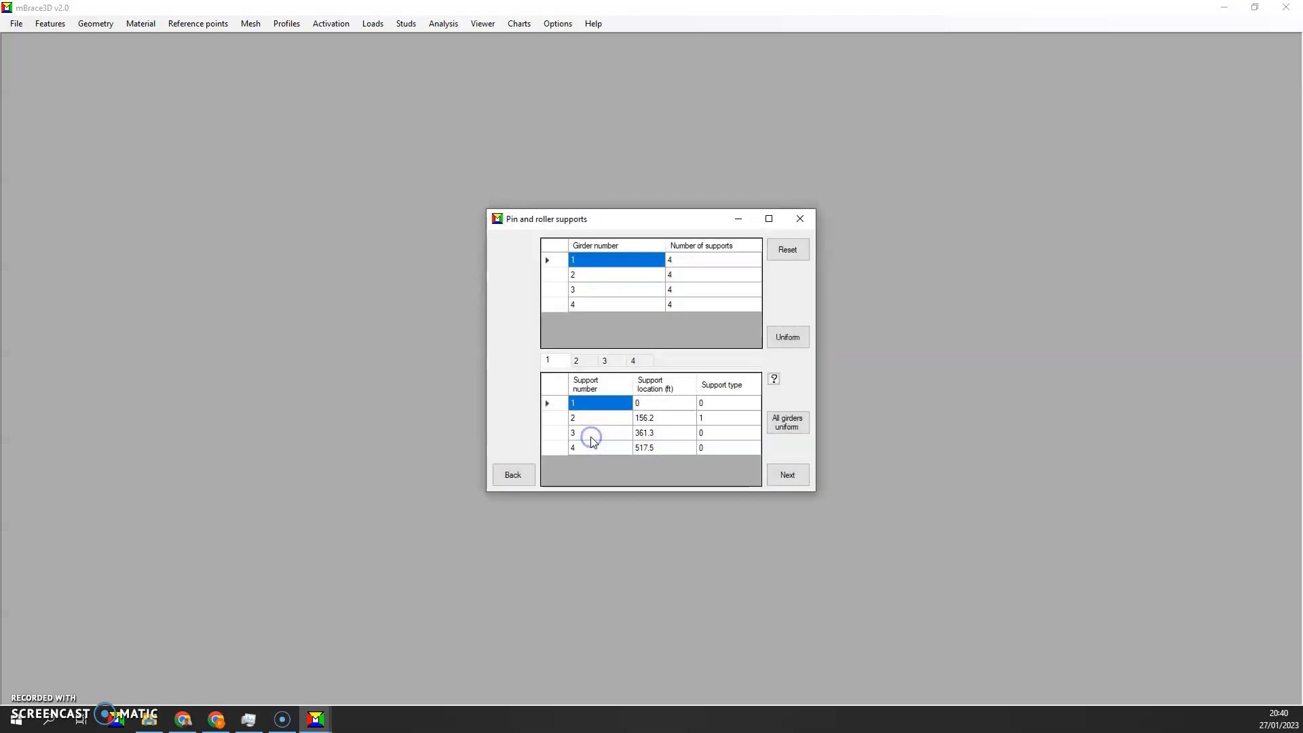
Inspect the pin and roller support locations and types for girders 2, 3 and 4, and continue to the splices
click(576, 361)
click(605, 361)
click(633, 360)
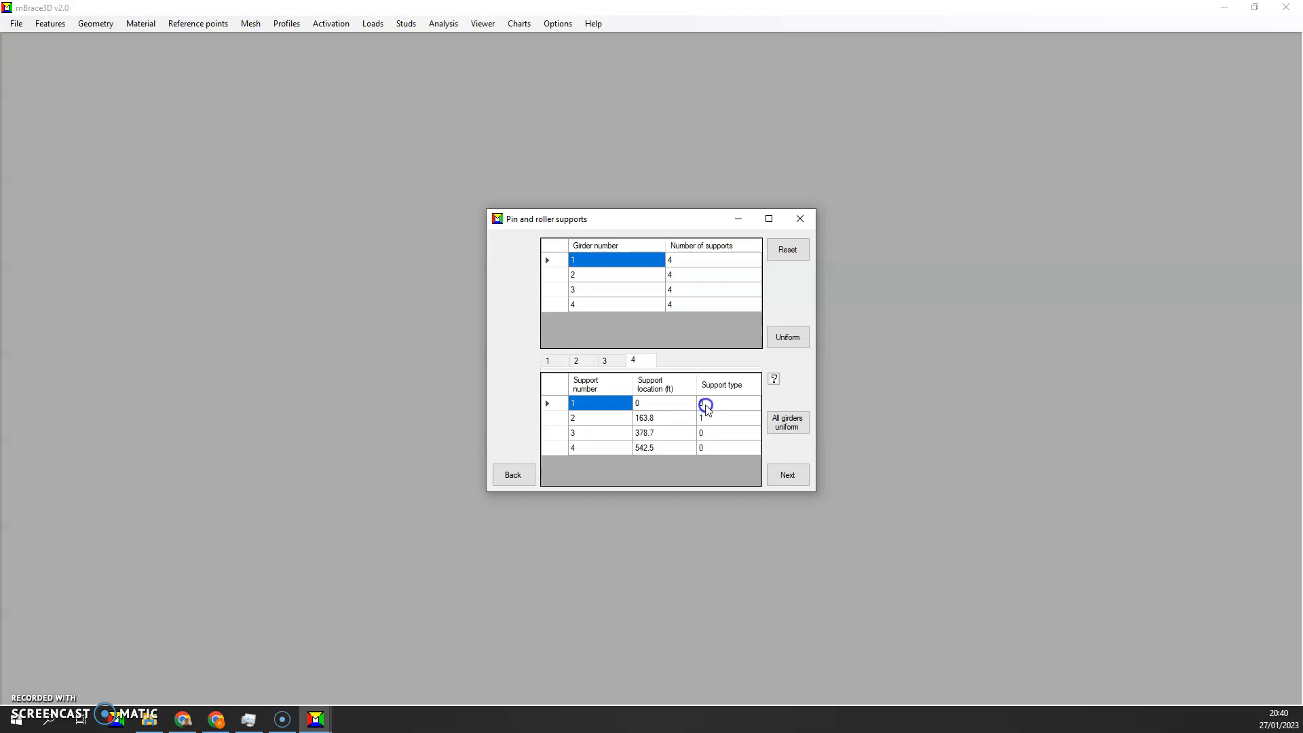
click(793, 481)
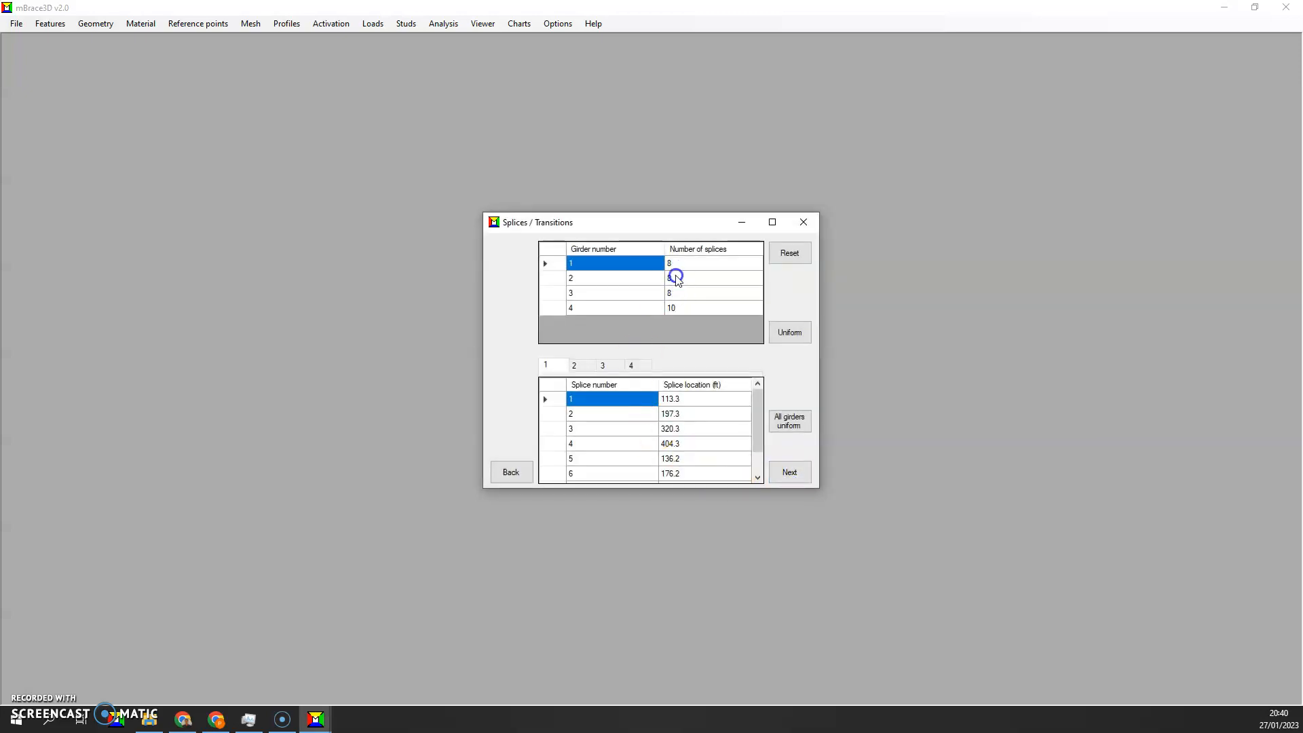
Examine the full list of splice locations for girder 4 and continue to the stiffeners
click(632, 365)
scroll(677, 404, down, 2)
scroll(677, 403, up, 2)
scroll(677, 403, down, 2)
scroll(677, 403, up, 2)
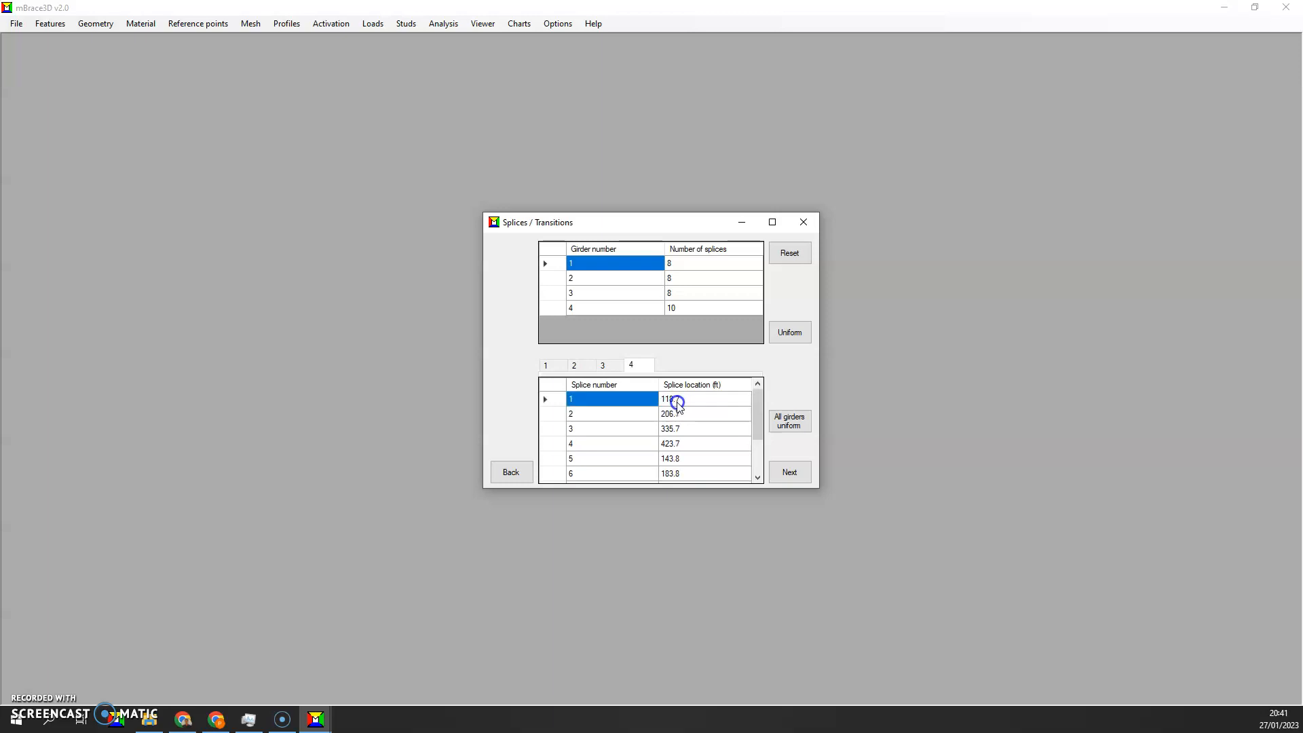
click(787, 472)
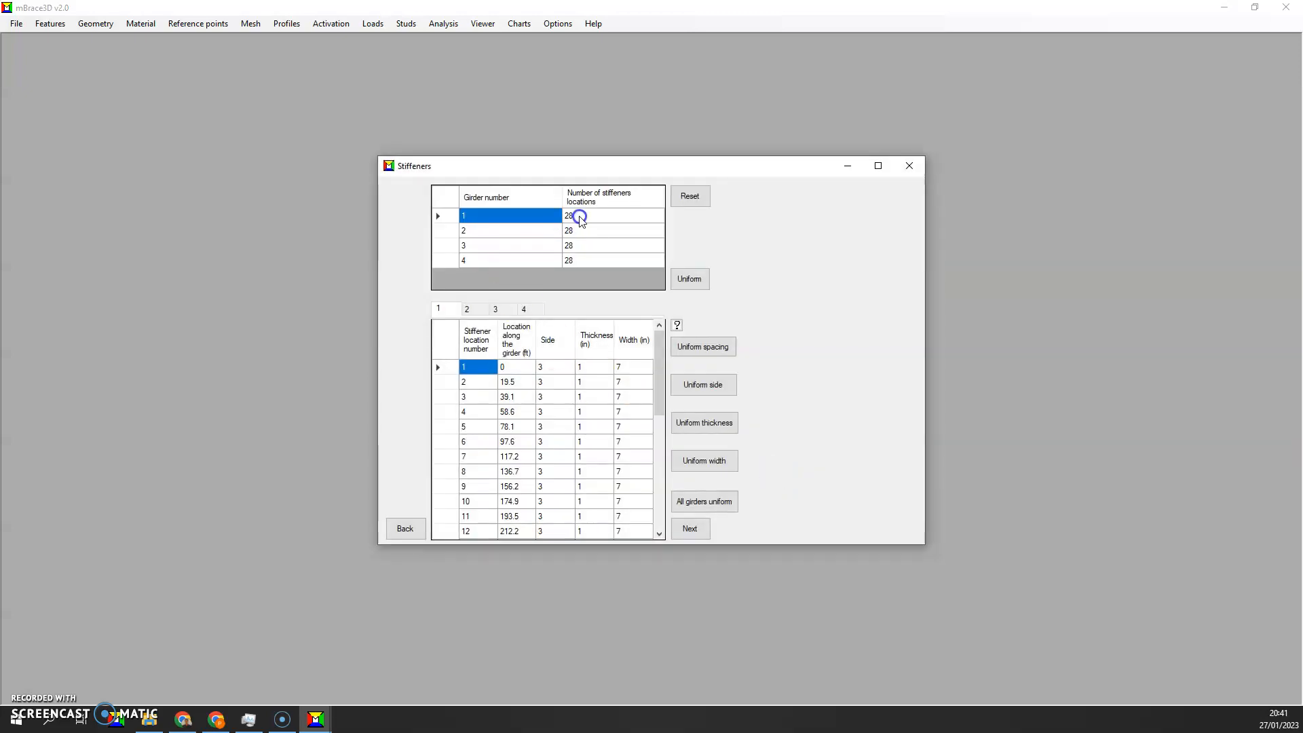
Check the stiffener locations, sides and dimensions on the other girders and continue to the X-frames
click(475, 310)
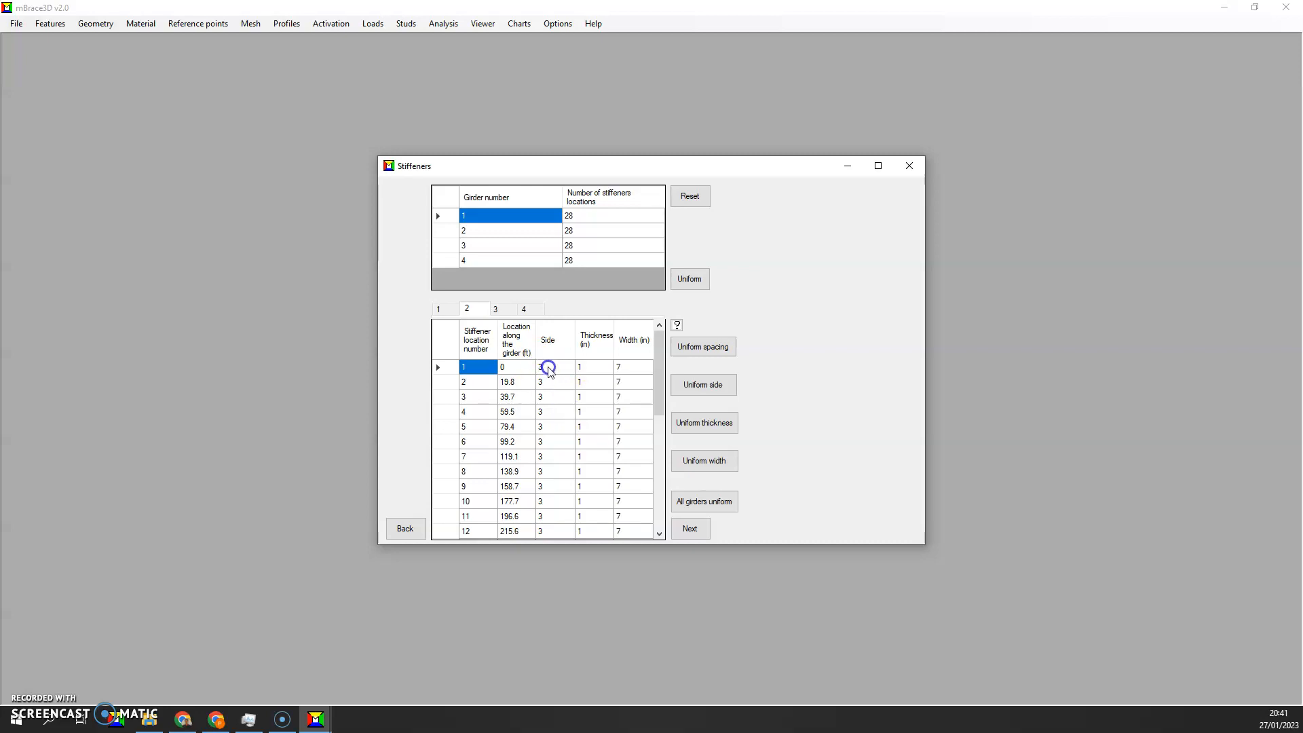
click(509, 312)
click(680, 527)
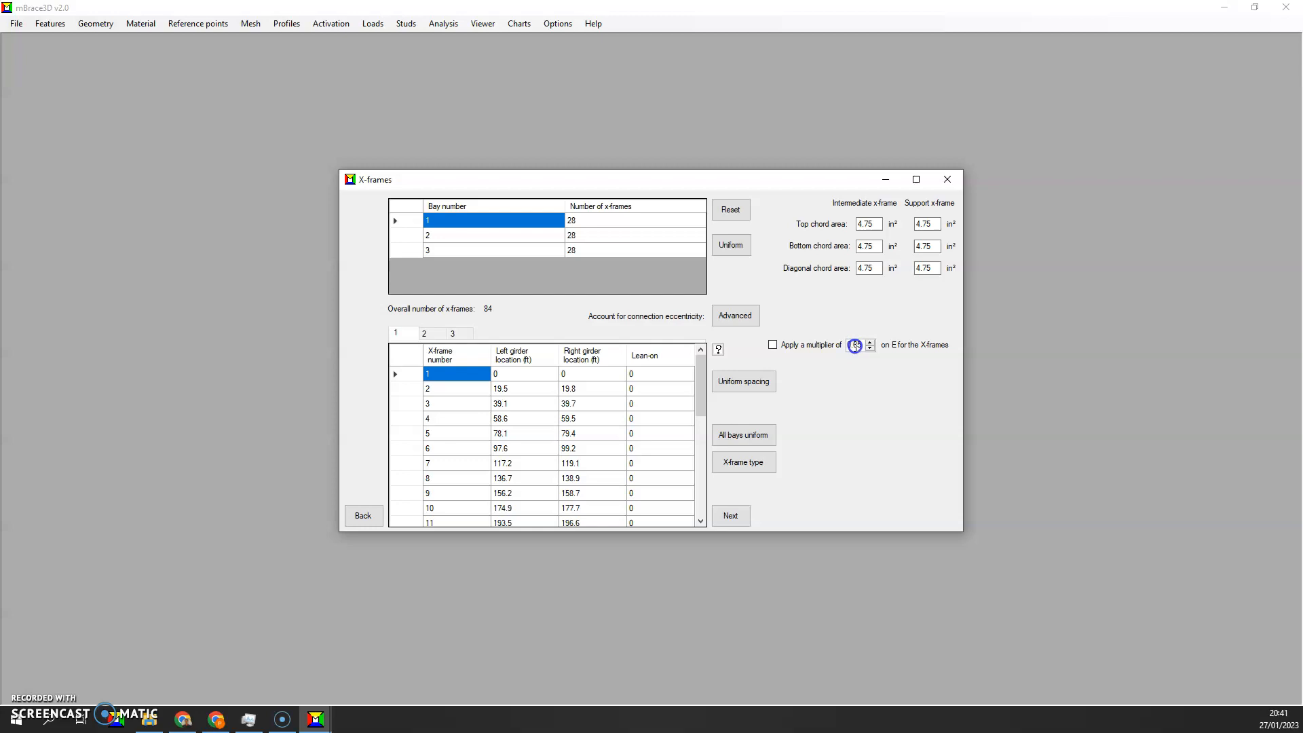
Examine the X-frame locations in bays 1, 2 and 3 and continue to the segment definition
scroll(606, 400, down, 3)
scroll(606, 400, up, 3)
click(434, 335)
click(452, 334)
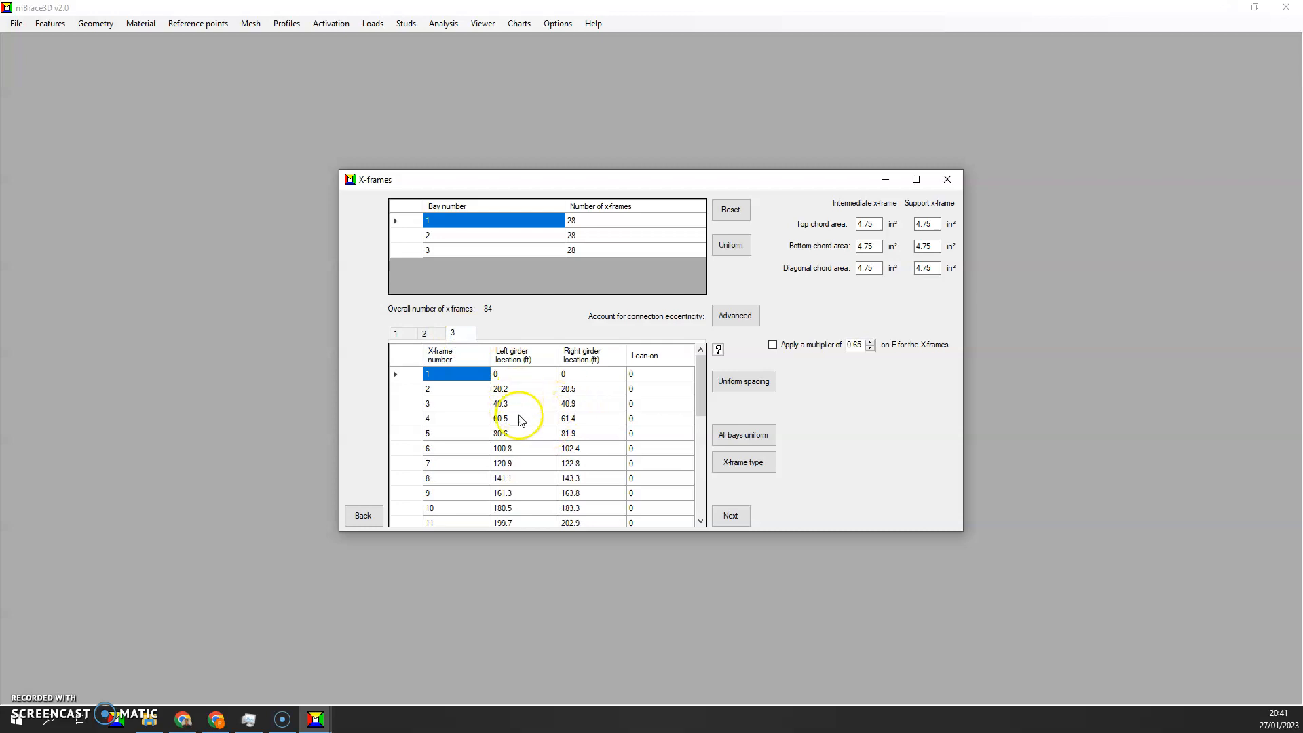
scroll(519, 404, down, 5)
scroll(514, 397, up, 5)
click(725, 516)
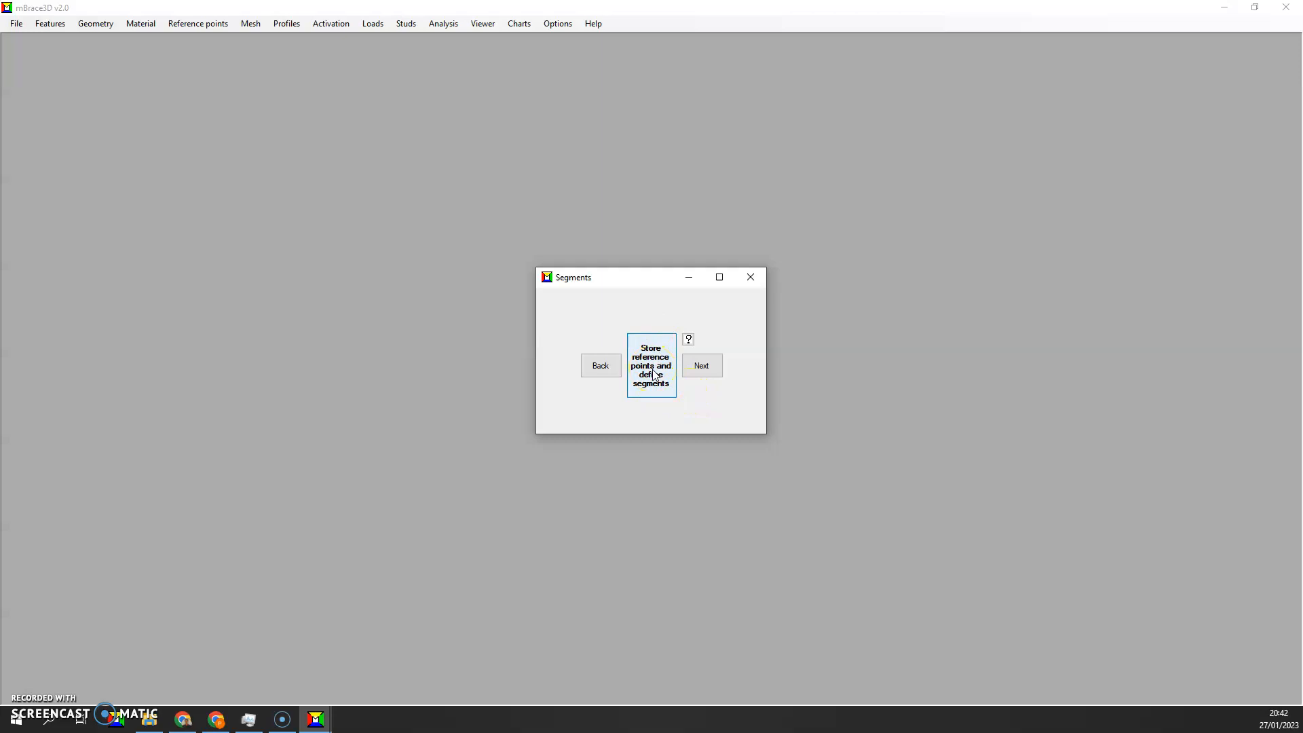
Close the segments window, reopen segment creation from the reference points, and continue to the mesh definition
click(750, 277)
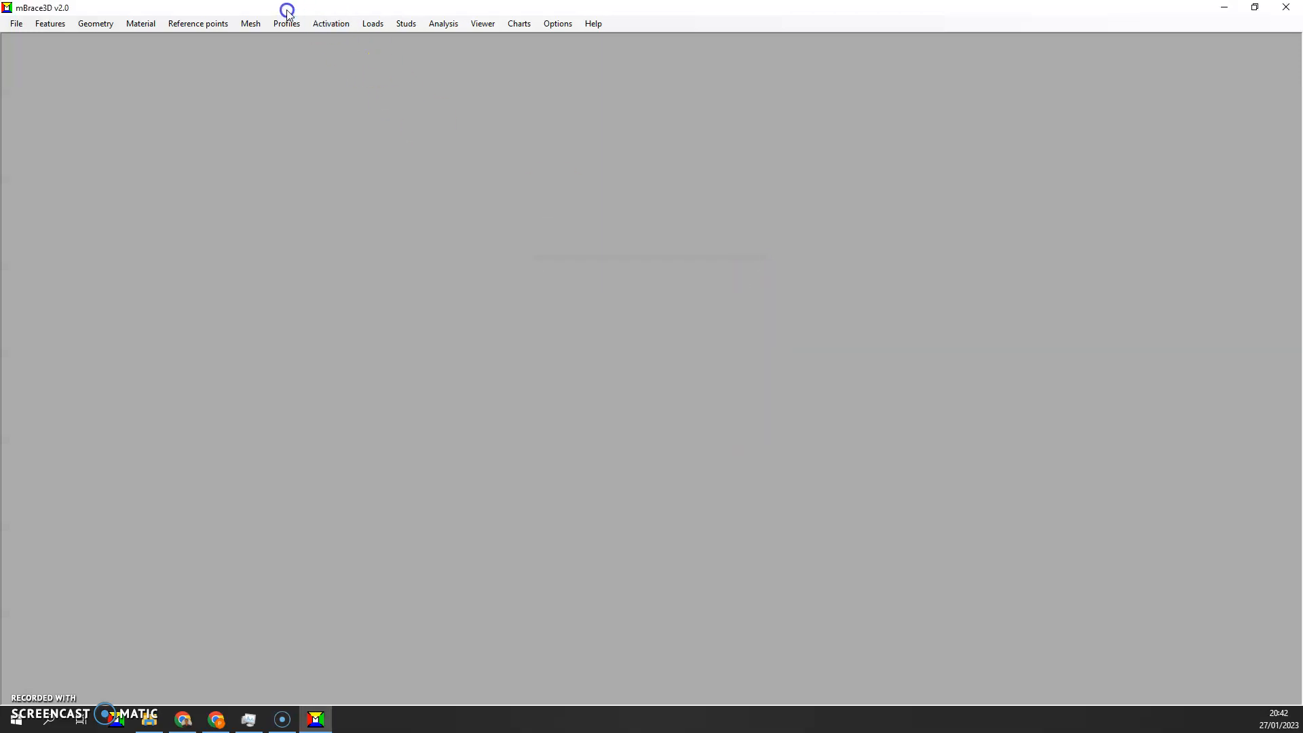
click(209, 22)
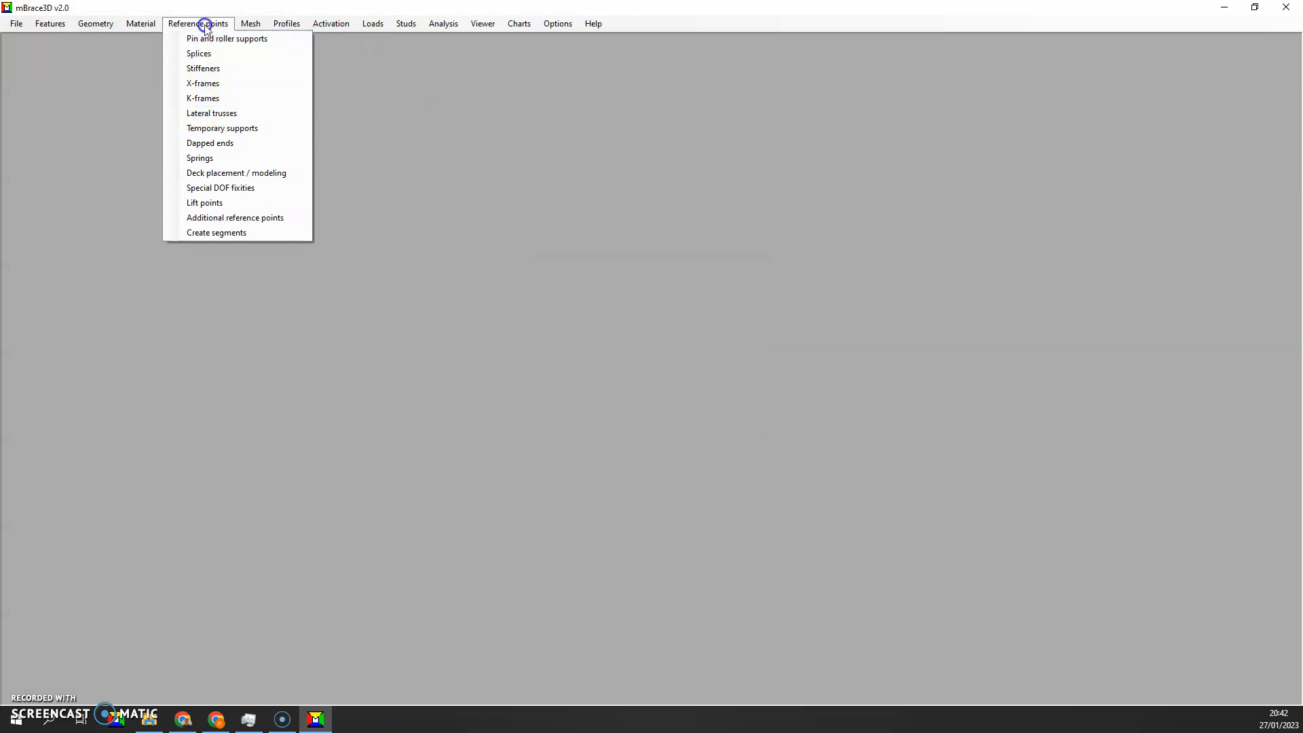
click(204, 233)
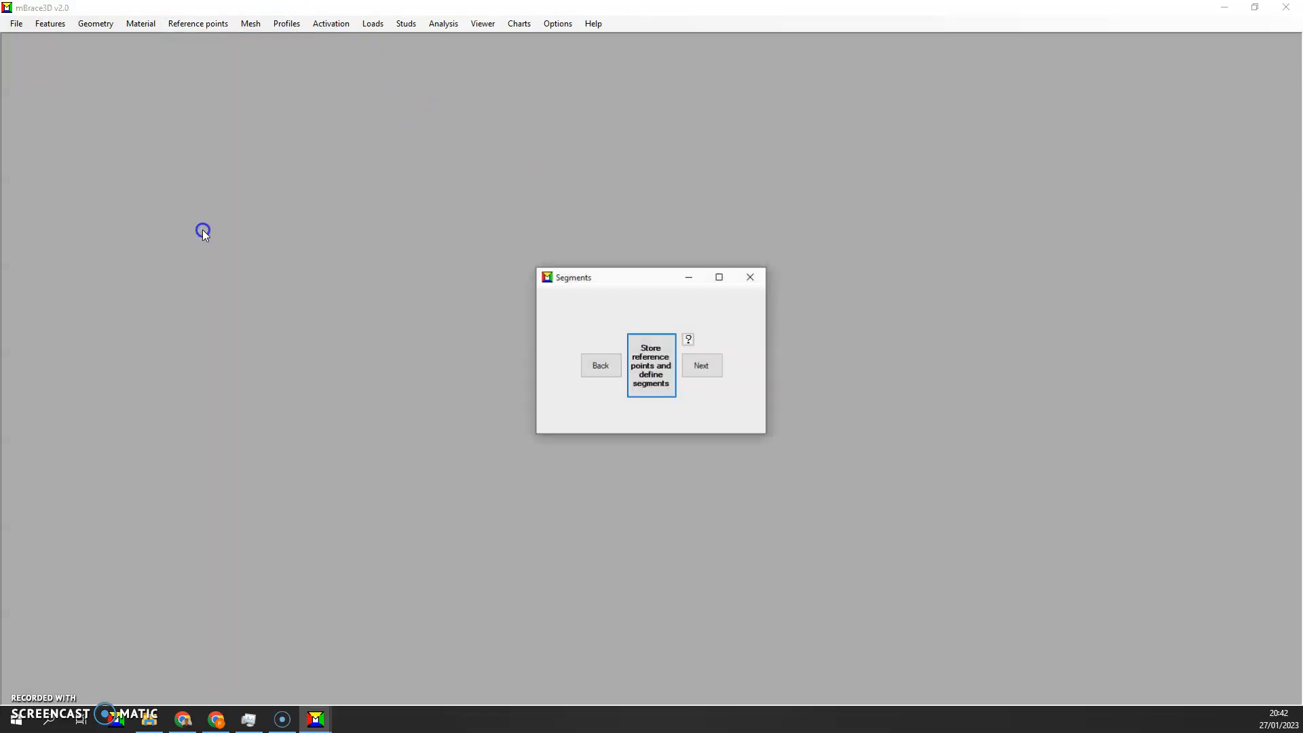
click(701, 366)
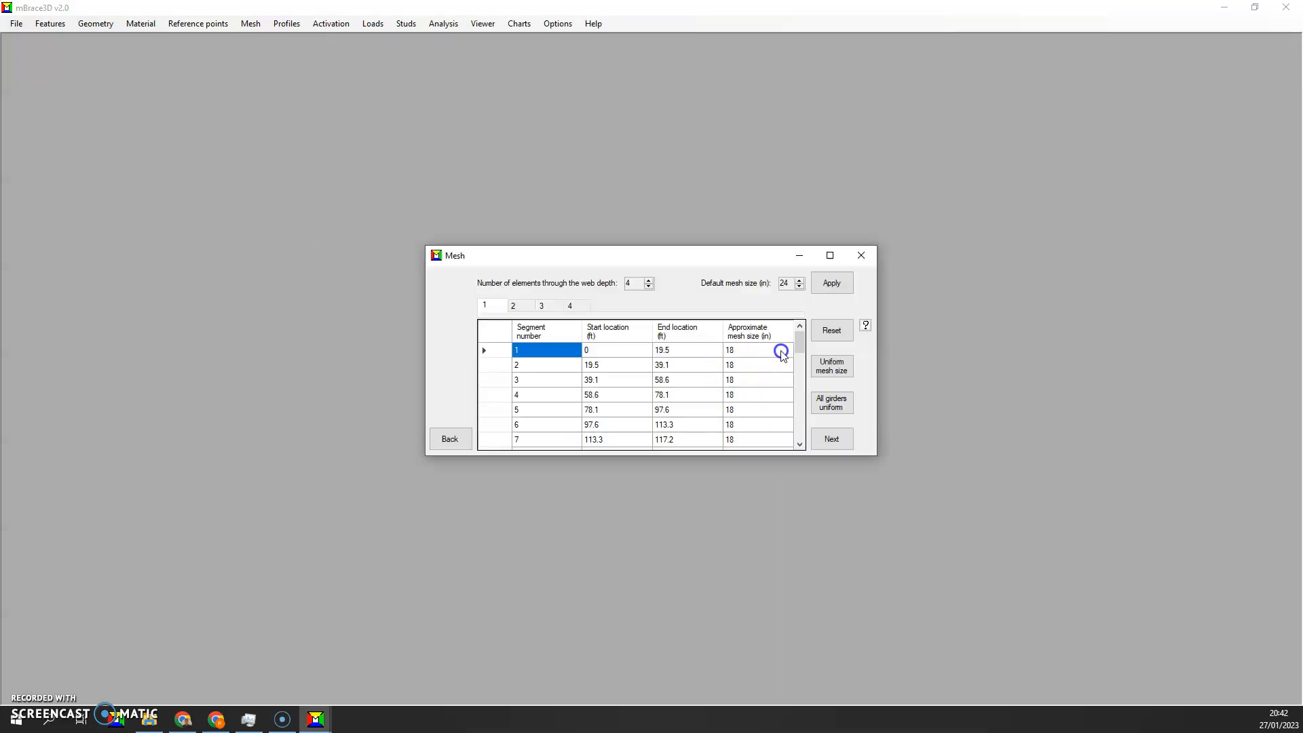
Examine the approximate mesh sizes of the segments on girders 1, 3 and 4, and continue to the cross-sectional profiles
drag(798, 341, 798, 366)
drag(799, 348, 794, 373)
scroll(741, 408, down, 4)
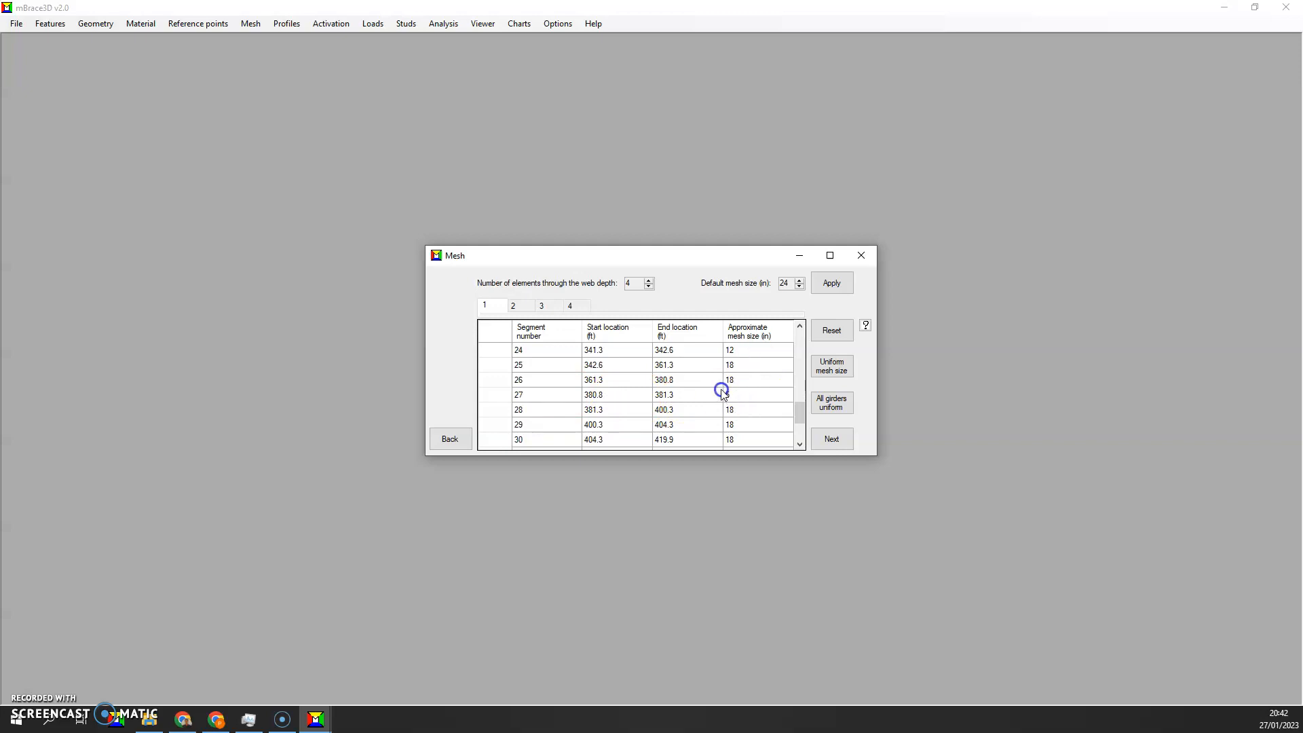
click(543, 306)
click(569, 305)
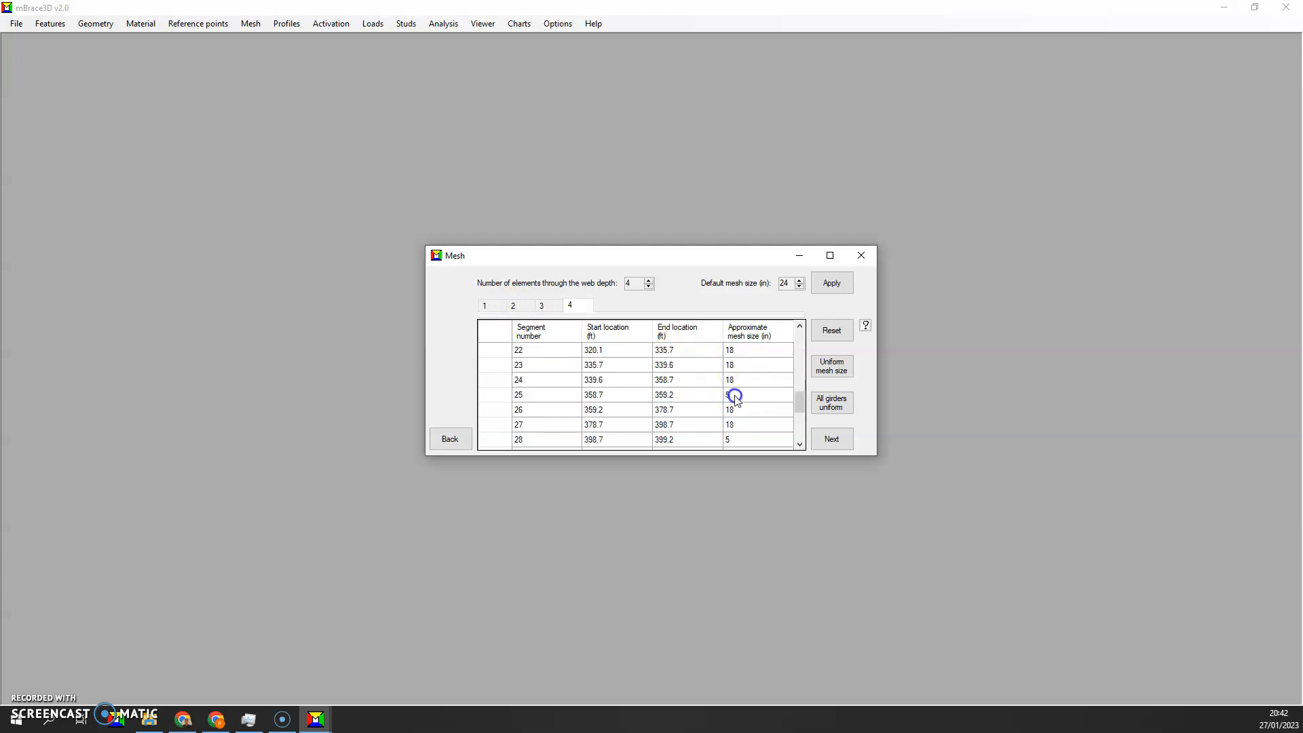
scroll(735, 399, down, 3)
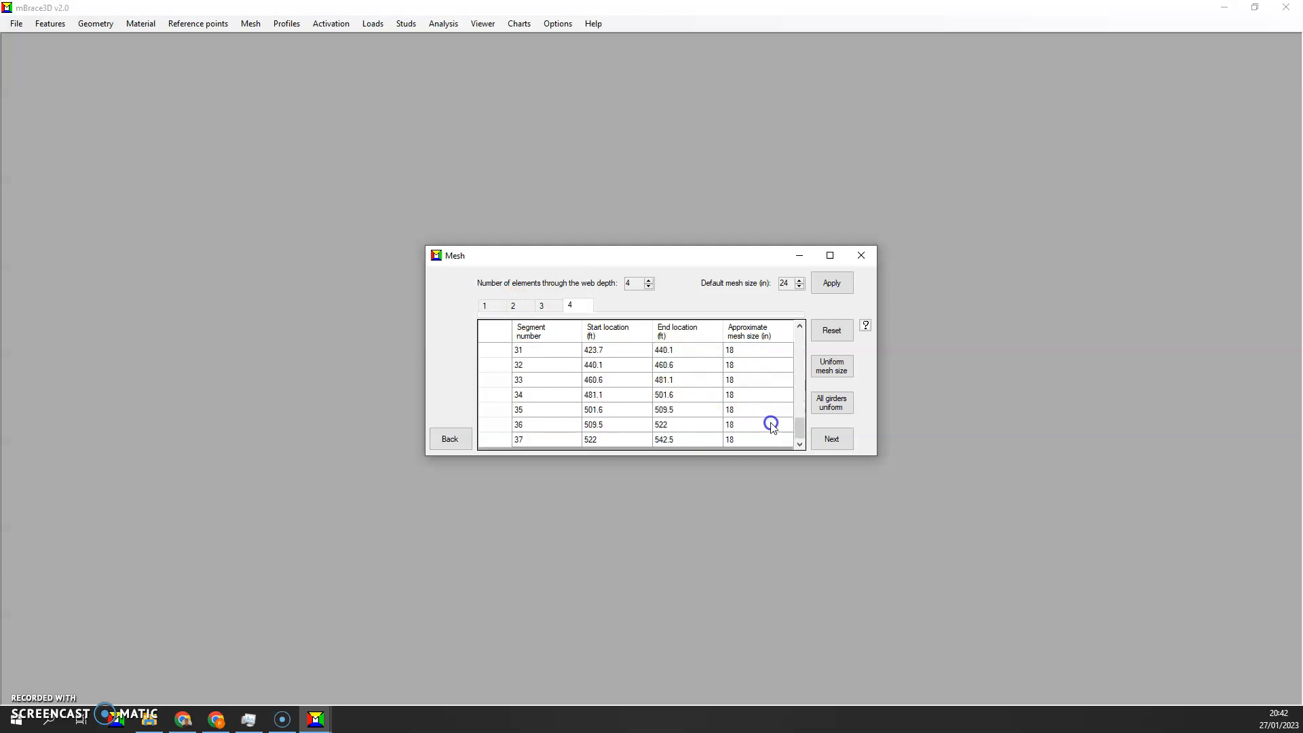
click(823, 441)
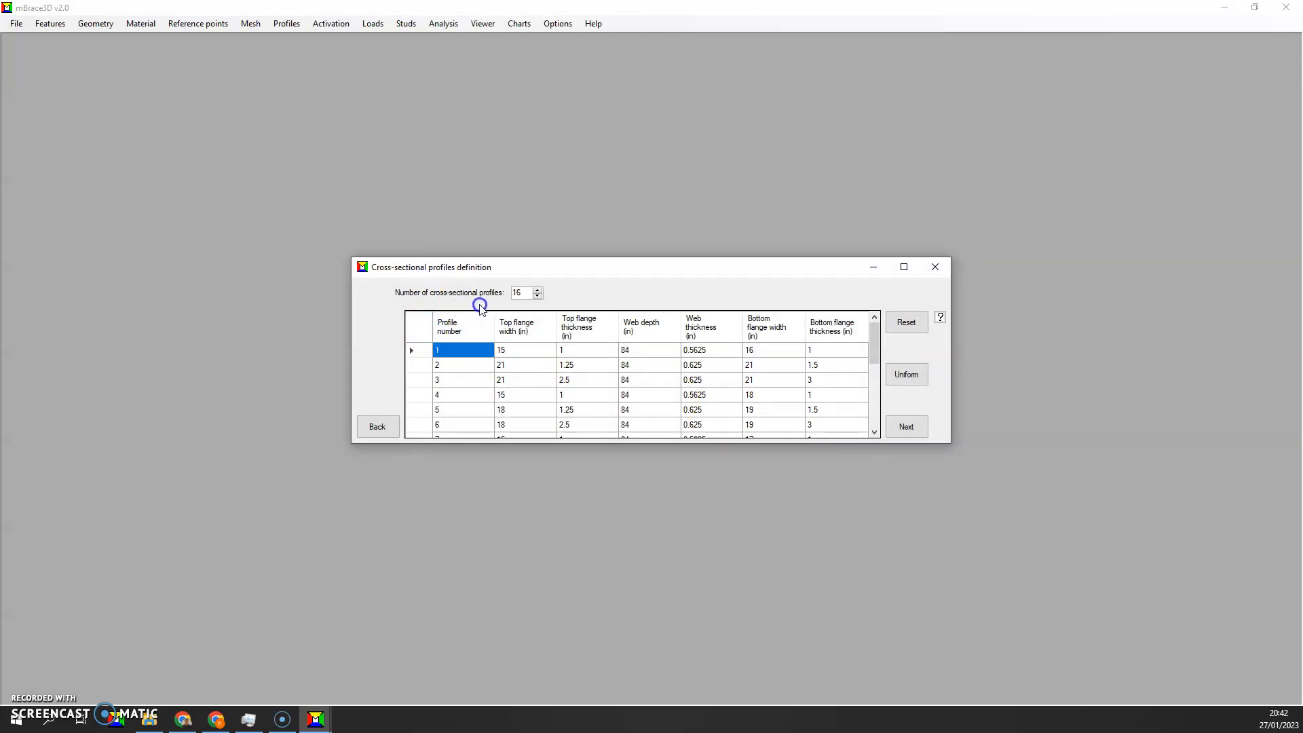
Review the cross-sectional profile dimensions and their help diagram, and continue to the profile assignment
scroll(585, 365, down, 3)
scroll(584, 366, up, 3)
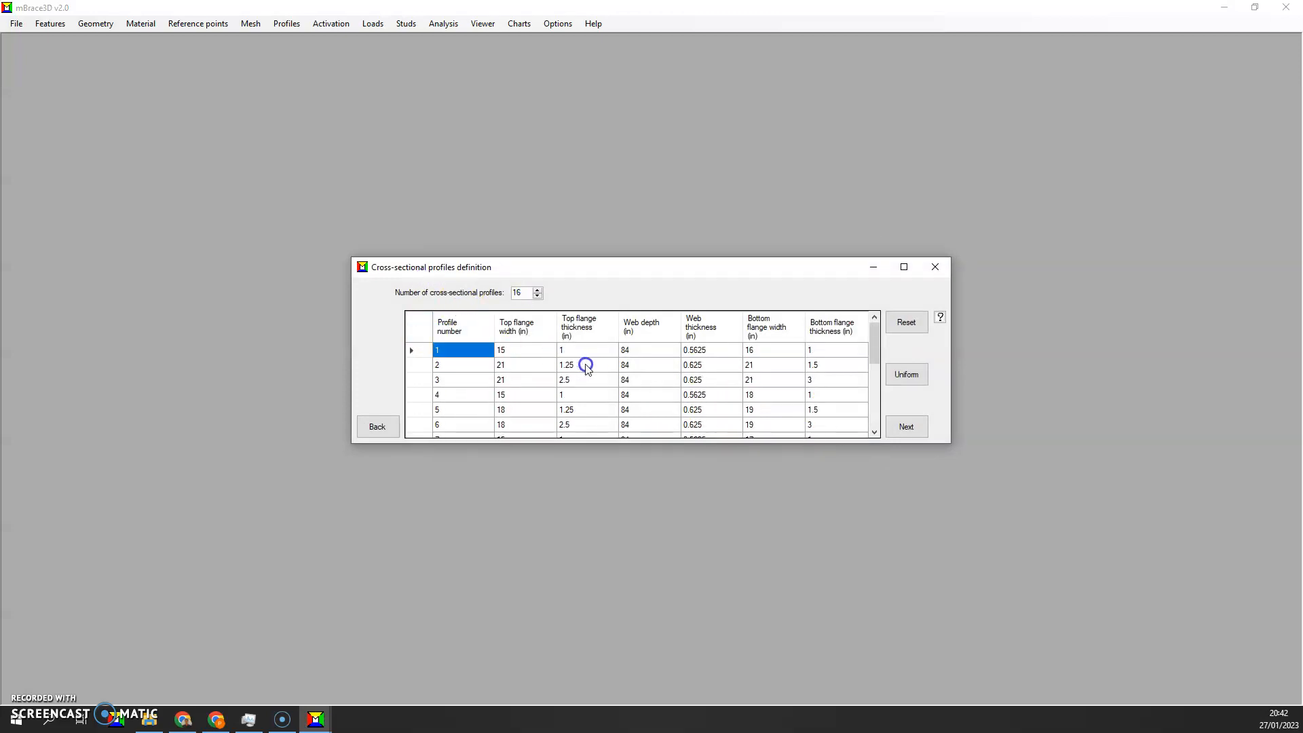
click(940, 317)
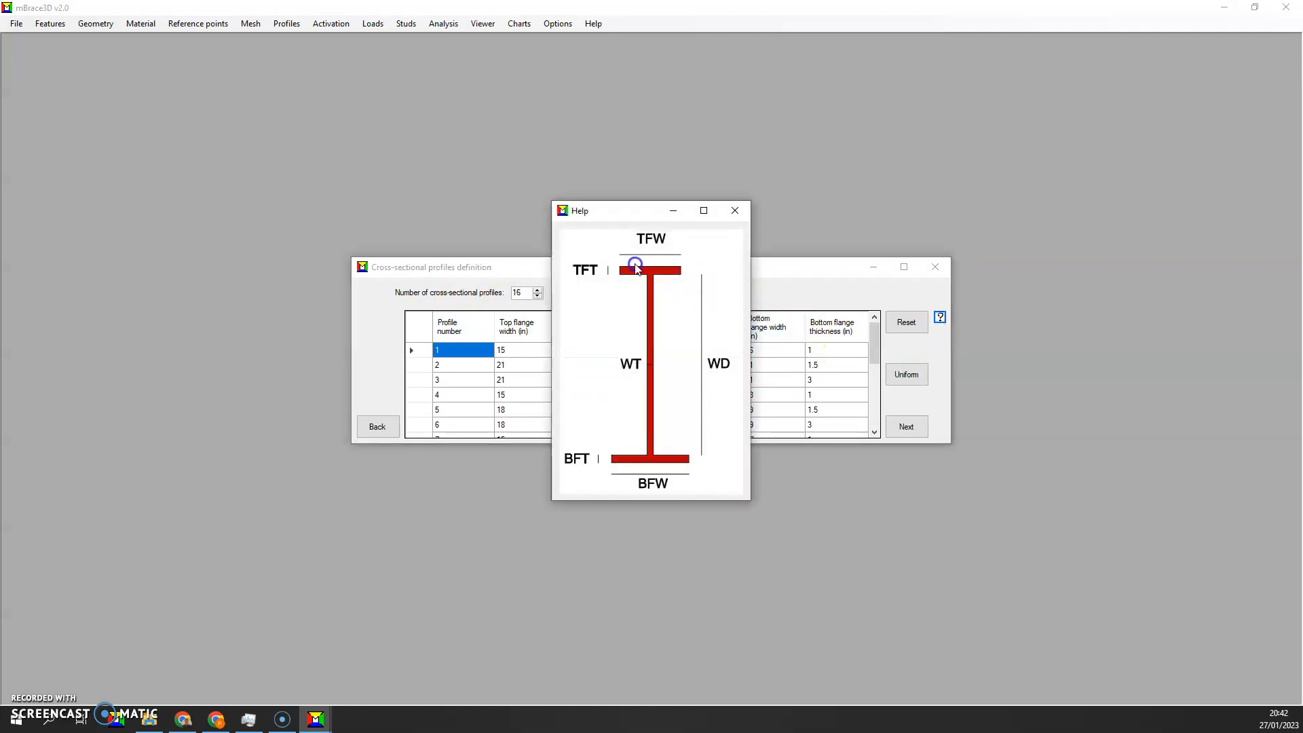
click(734, 210)
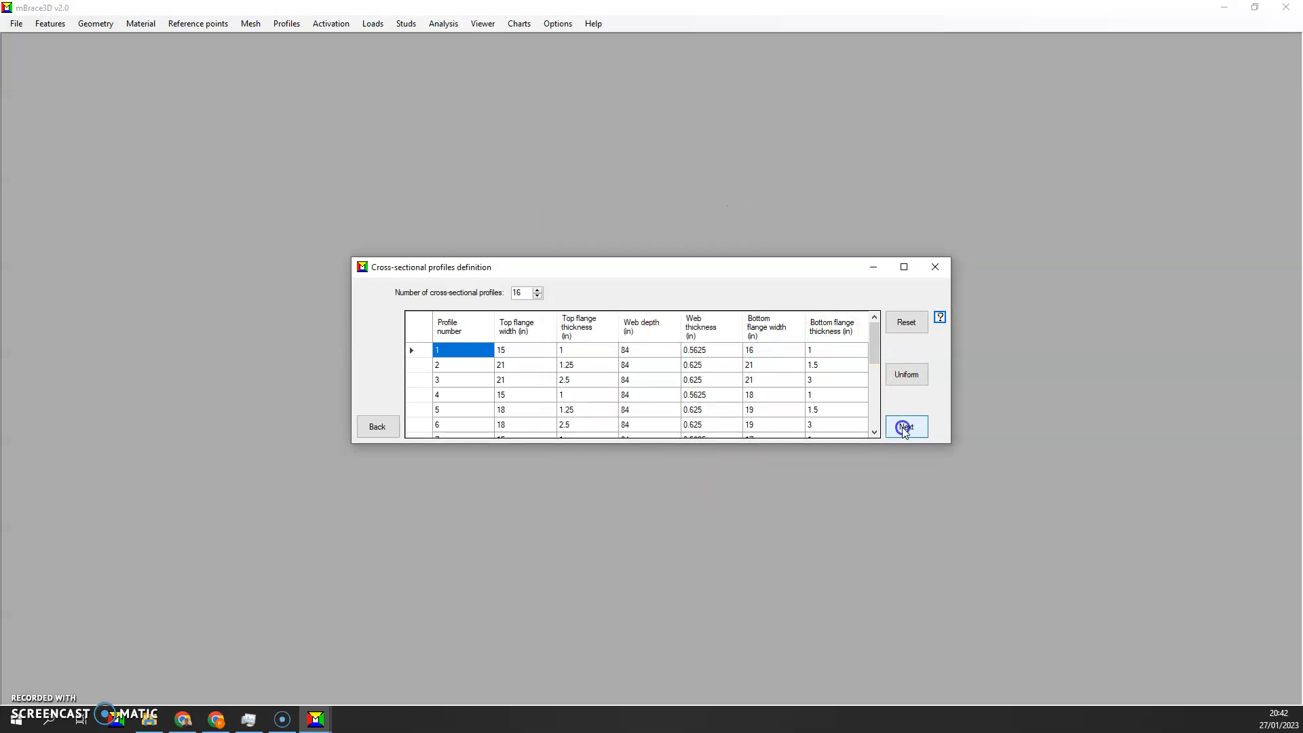
click(905, 427)
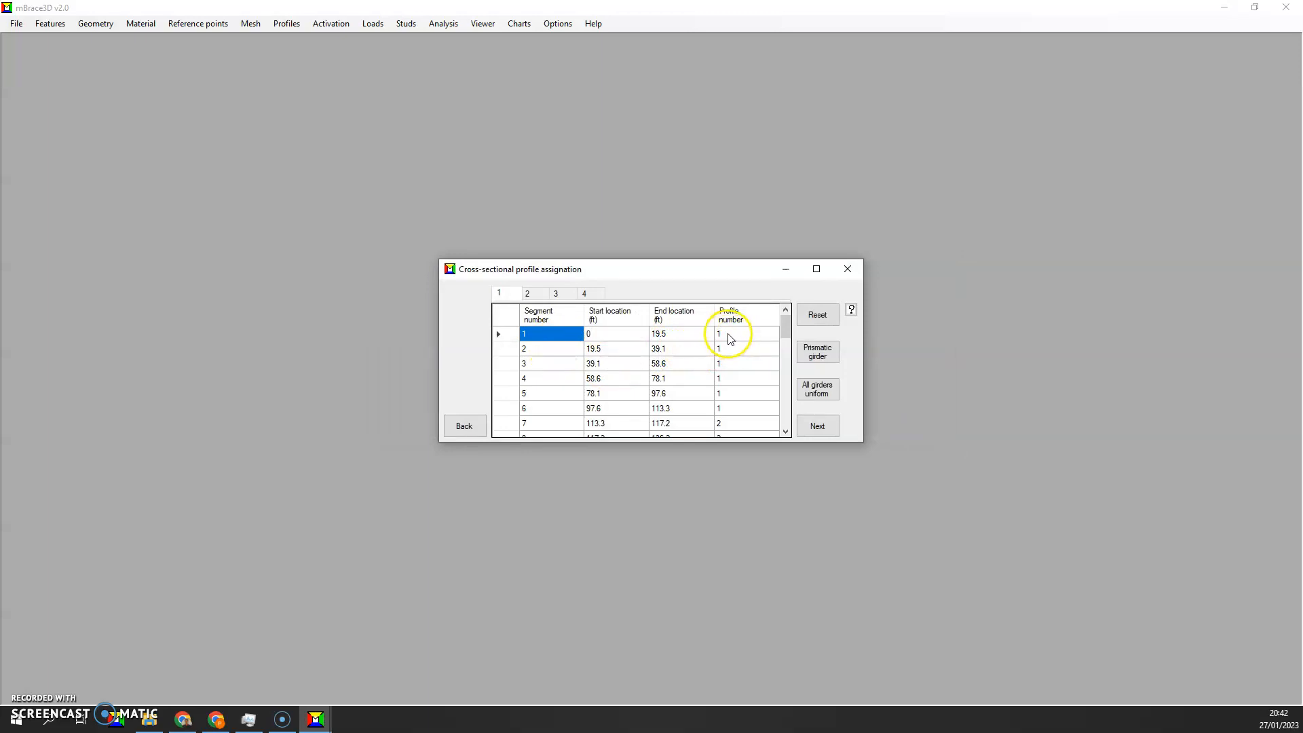
Examine the profile numbers assigned to the segments of all four girders and continue to the elevations
scroll(729, 339, down, 6)
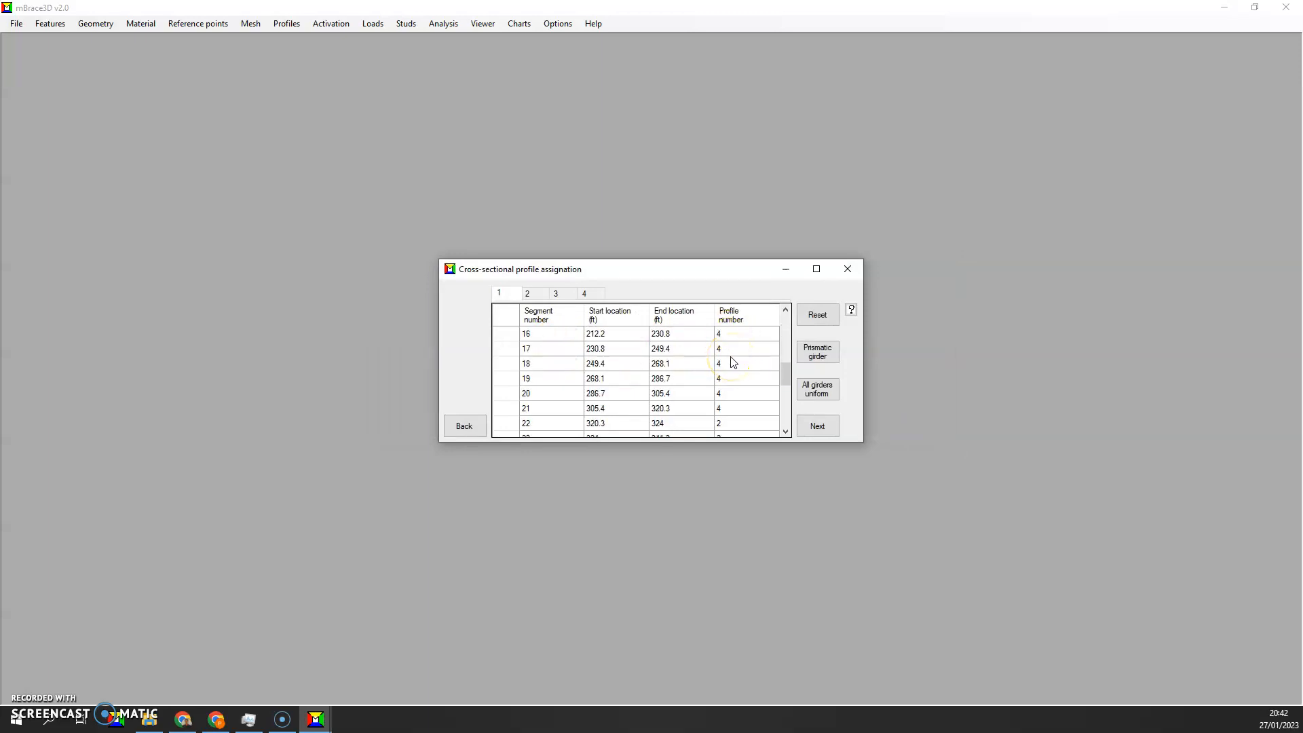
scroll(733, 362, down, 3)
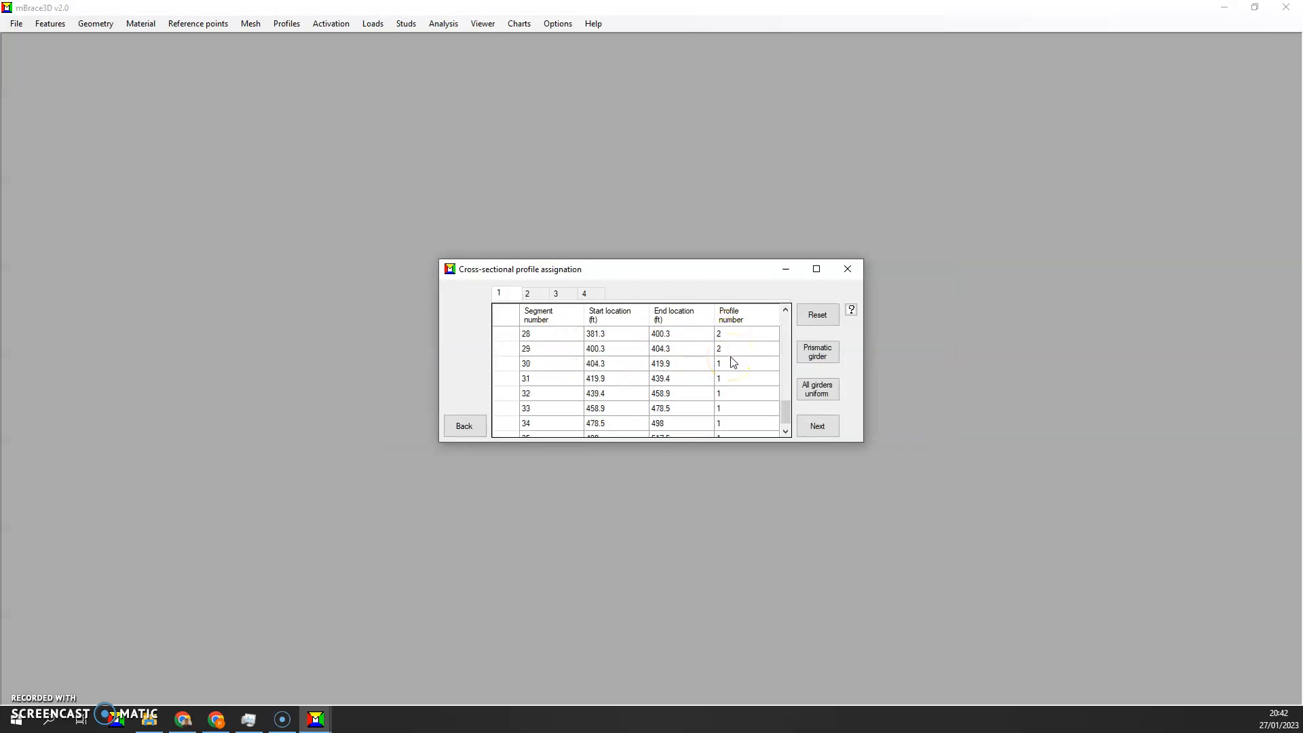
click(528, 293)
scroll(736, 383, down, 6)
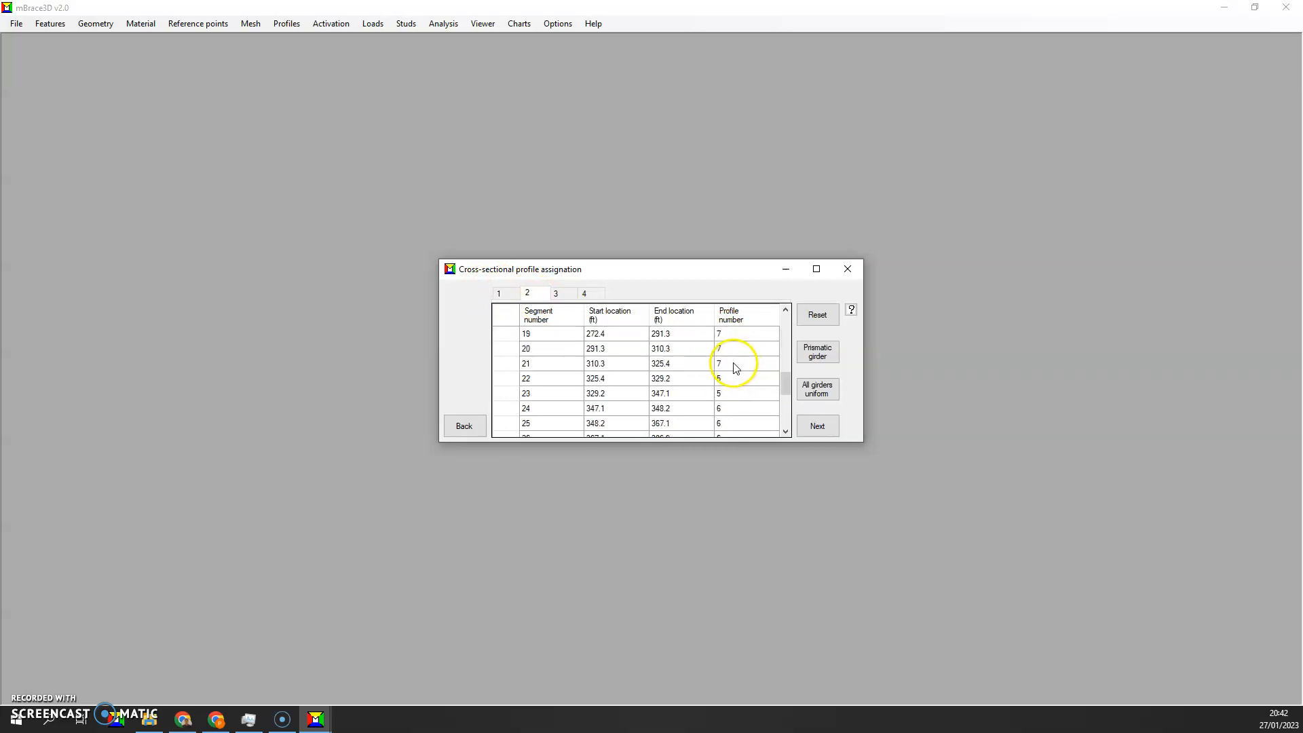
click(557, 293)
click(585, 294)
scroll(712, 372, down, 3)
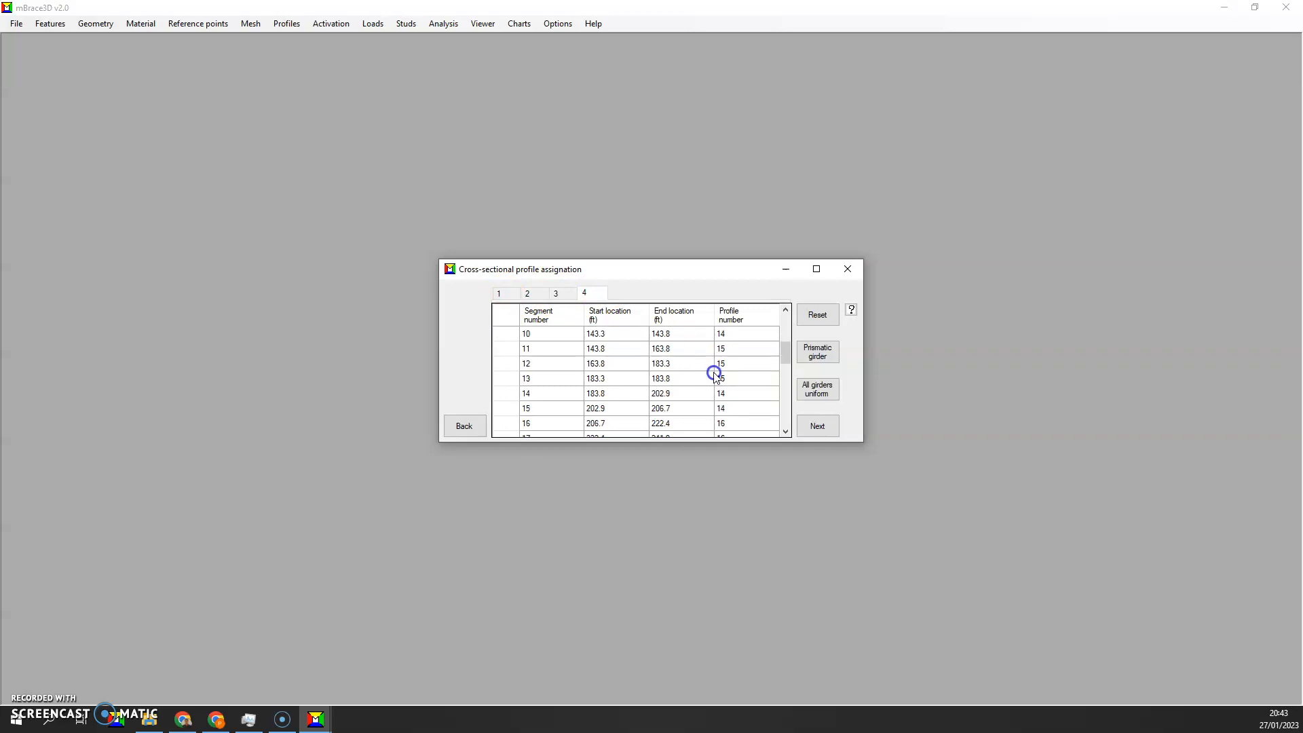
scroll(717, 384, up, 3)
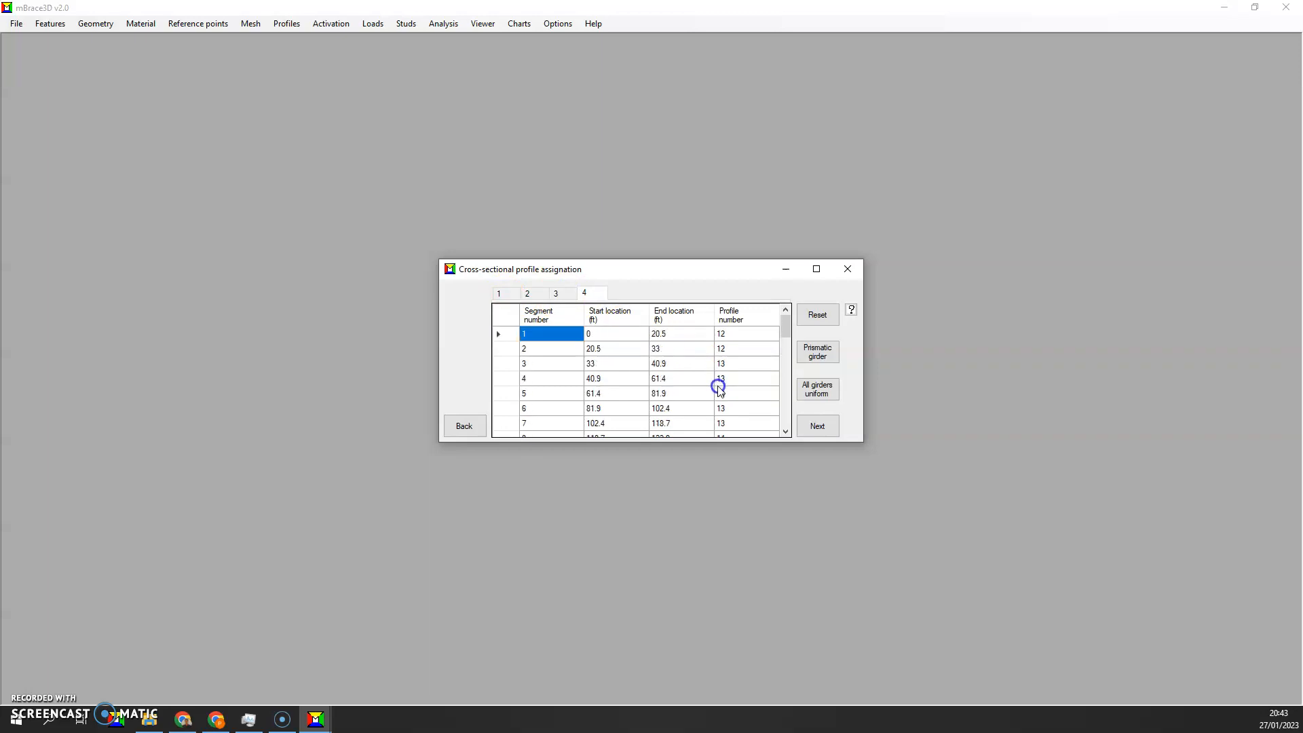
scroll(730, 349, down, 5)
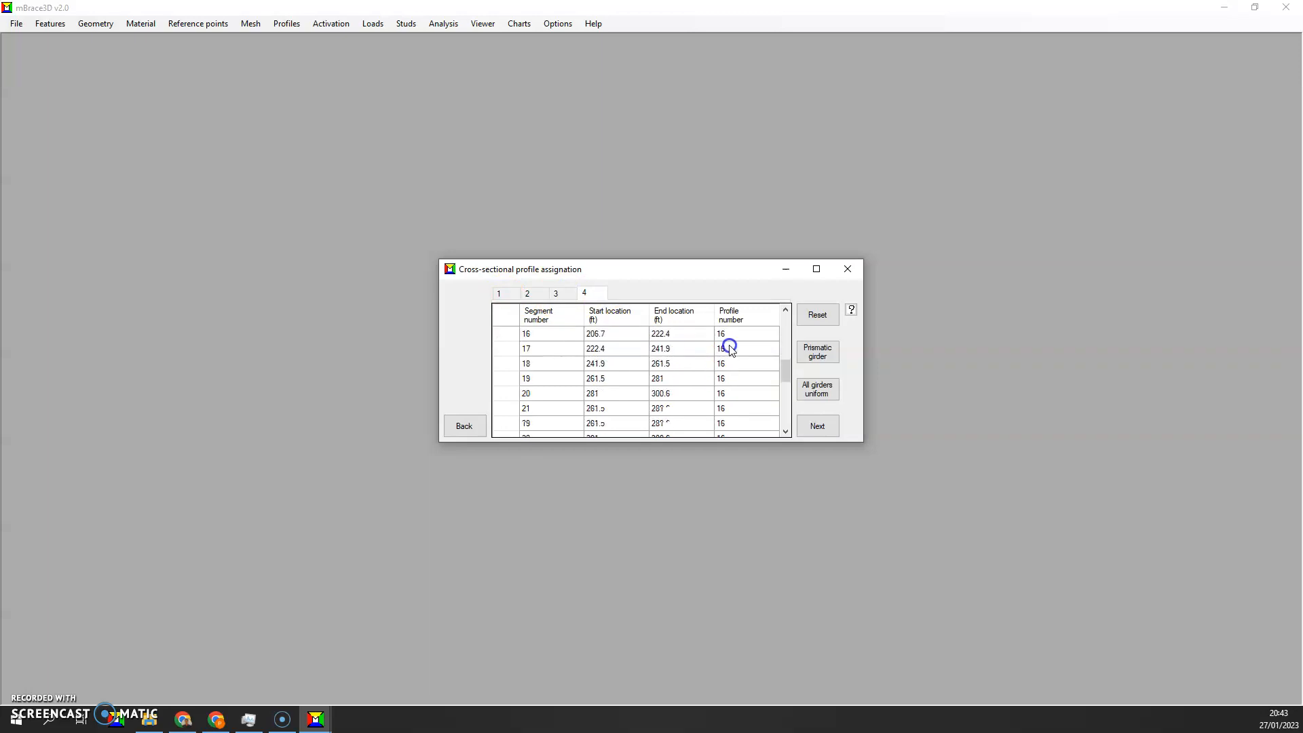
scroll(728, 345, down, 5)
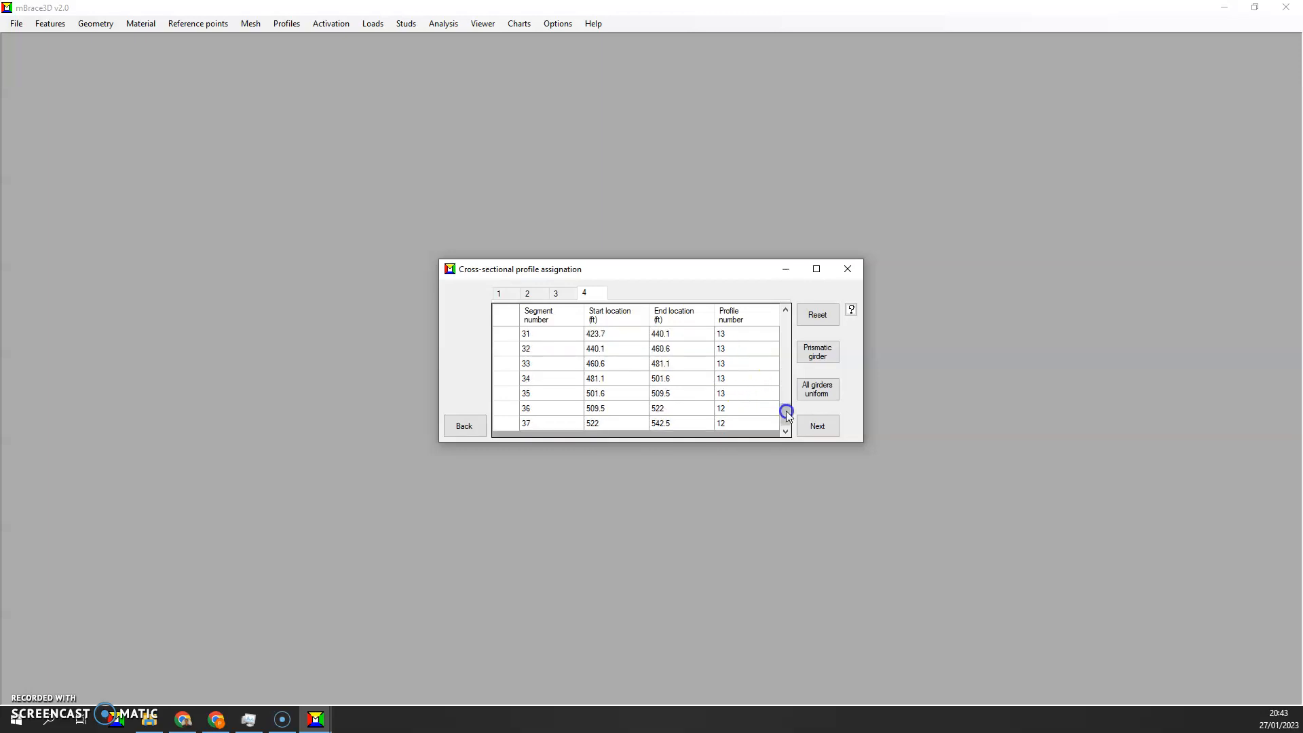
click(812, 421)
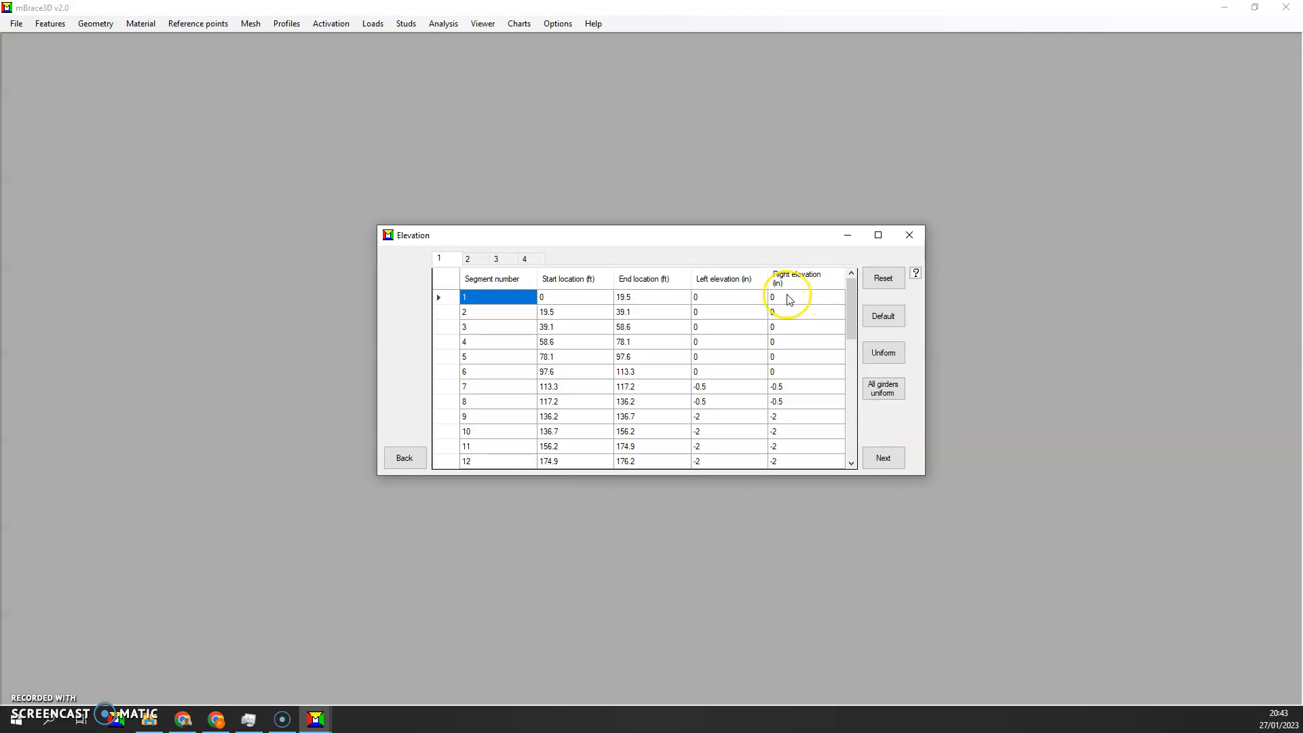
Review the elevation help diagram and the segment elevations of all four girders, and continue to the erection sequence
click(916, 275)
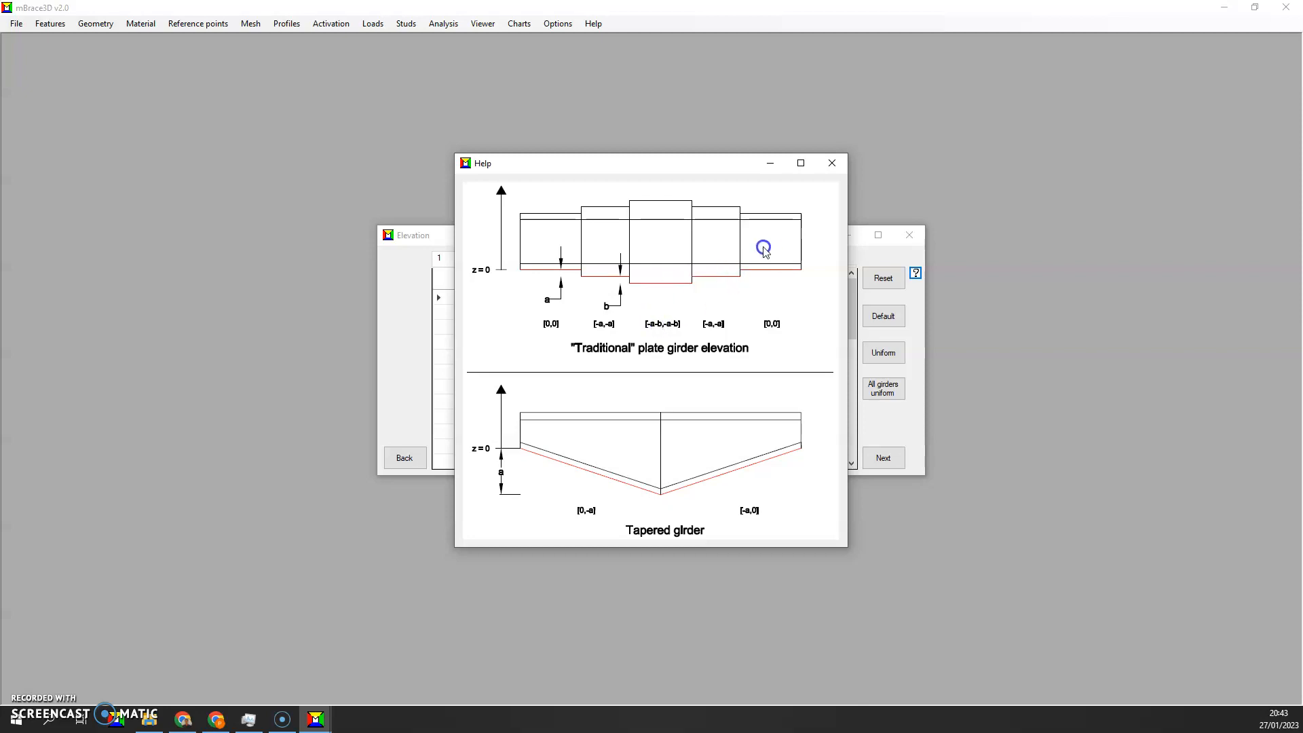
click(830, 164)
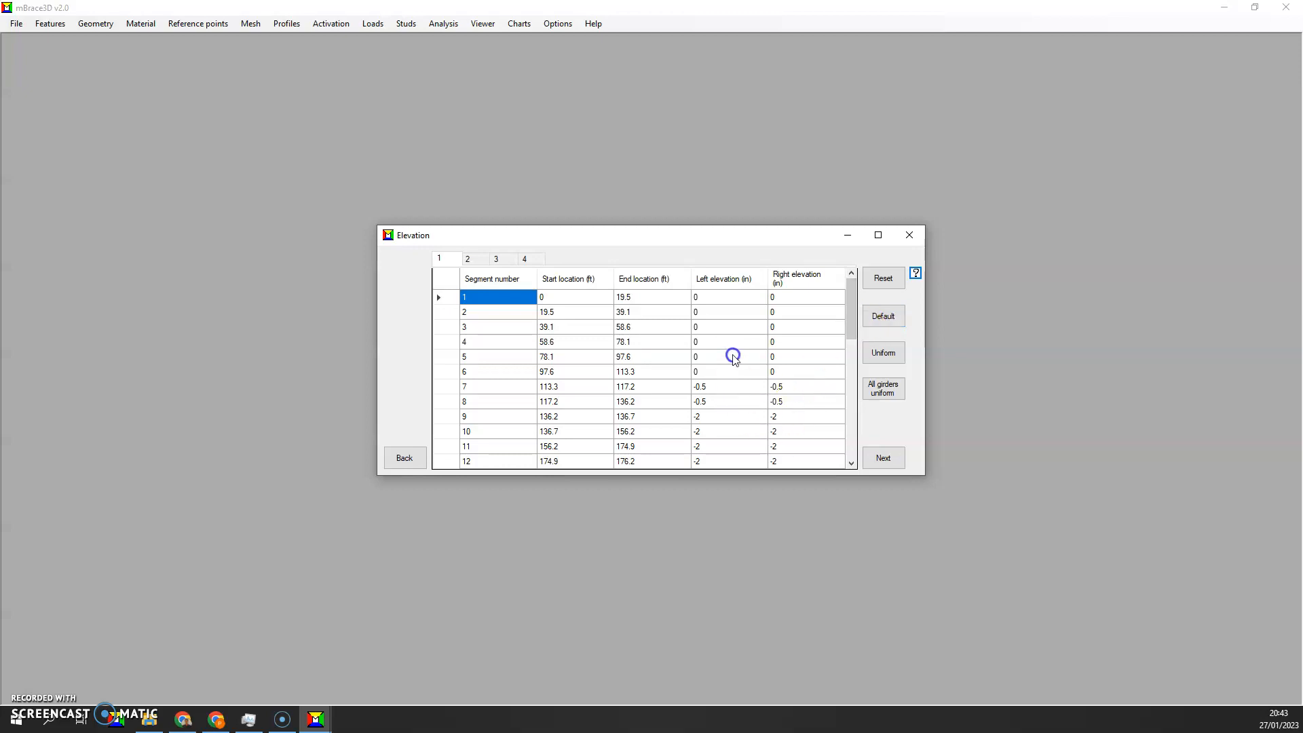
click(475, 257)
click(510, 258)
click(526, 257)
click(468, 259)
click(496, 259)
click(526, 258)
scroll(784, 369, down, 6)
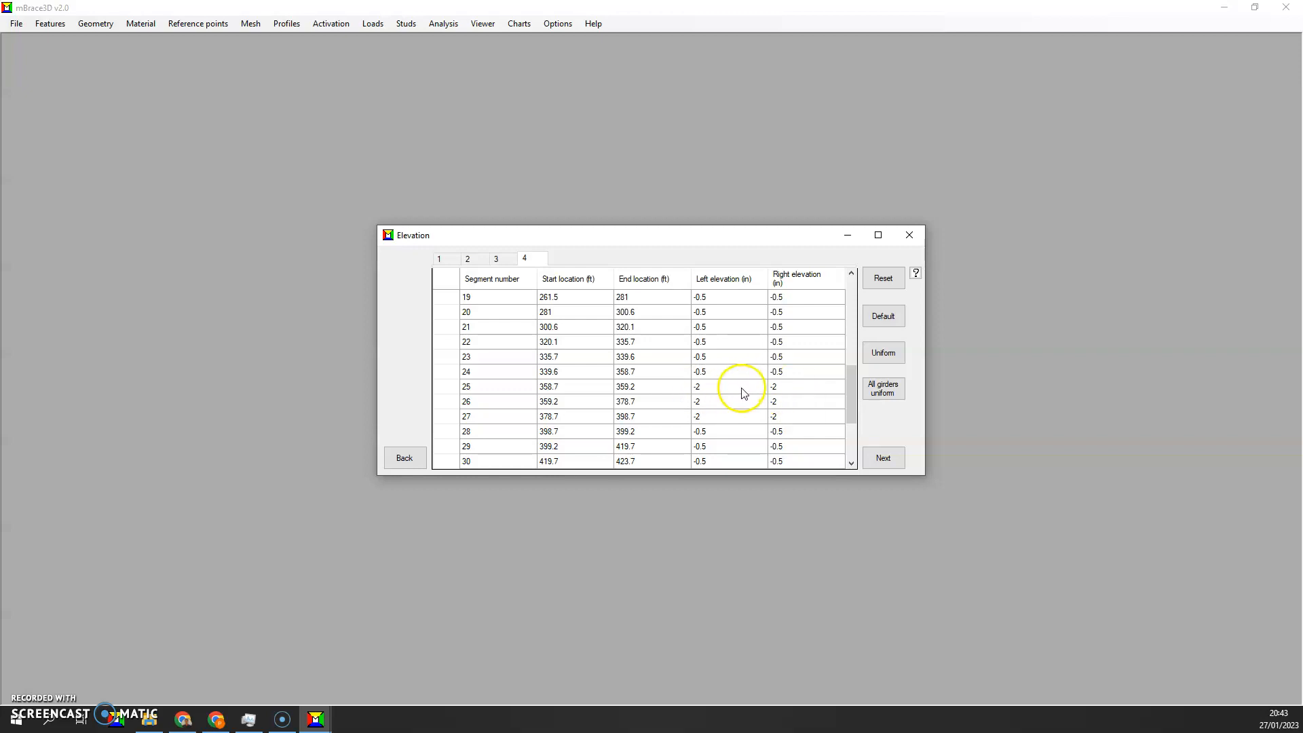
click(883, 458)
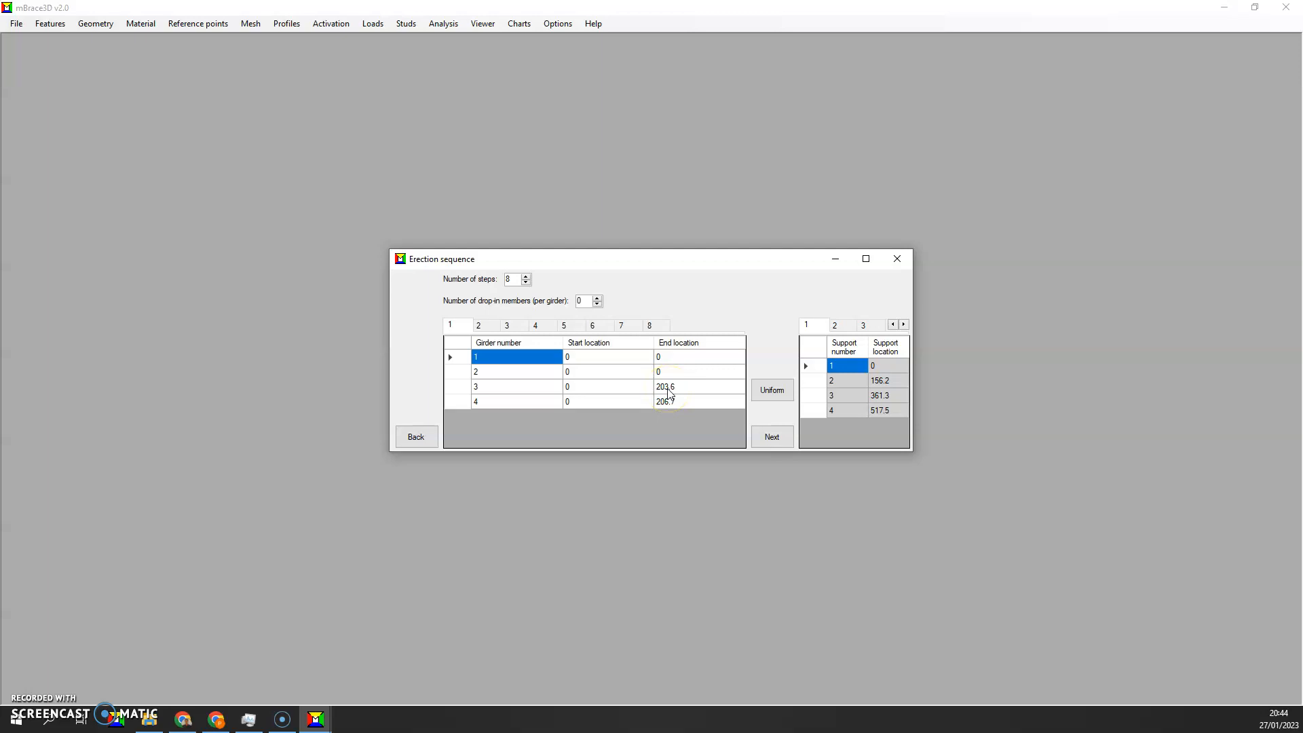
Examine the girder start and end locations for erection steps 2 to 8, and continue to the X-frames activation
click(479, 326)
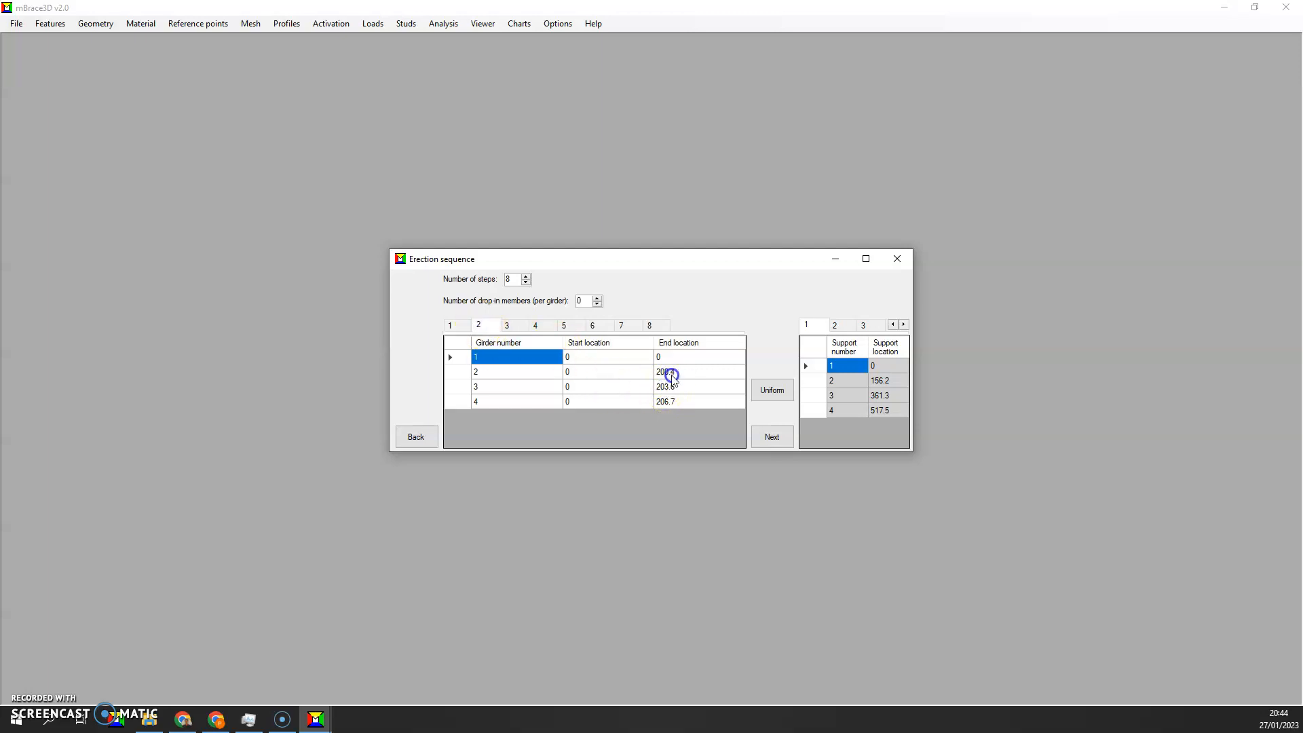
click(509, 327)
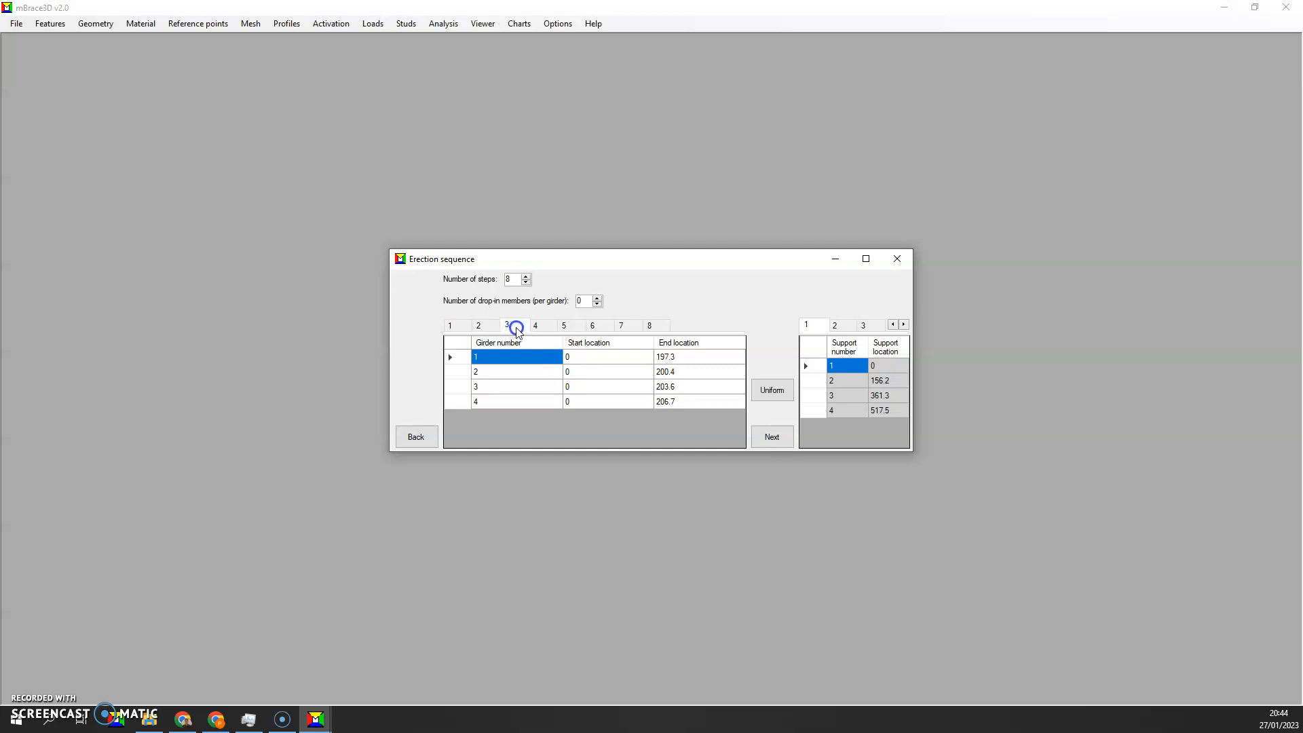
click(536, 327)
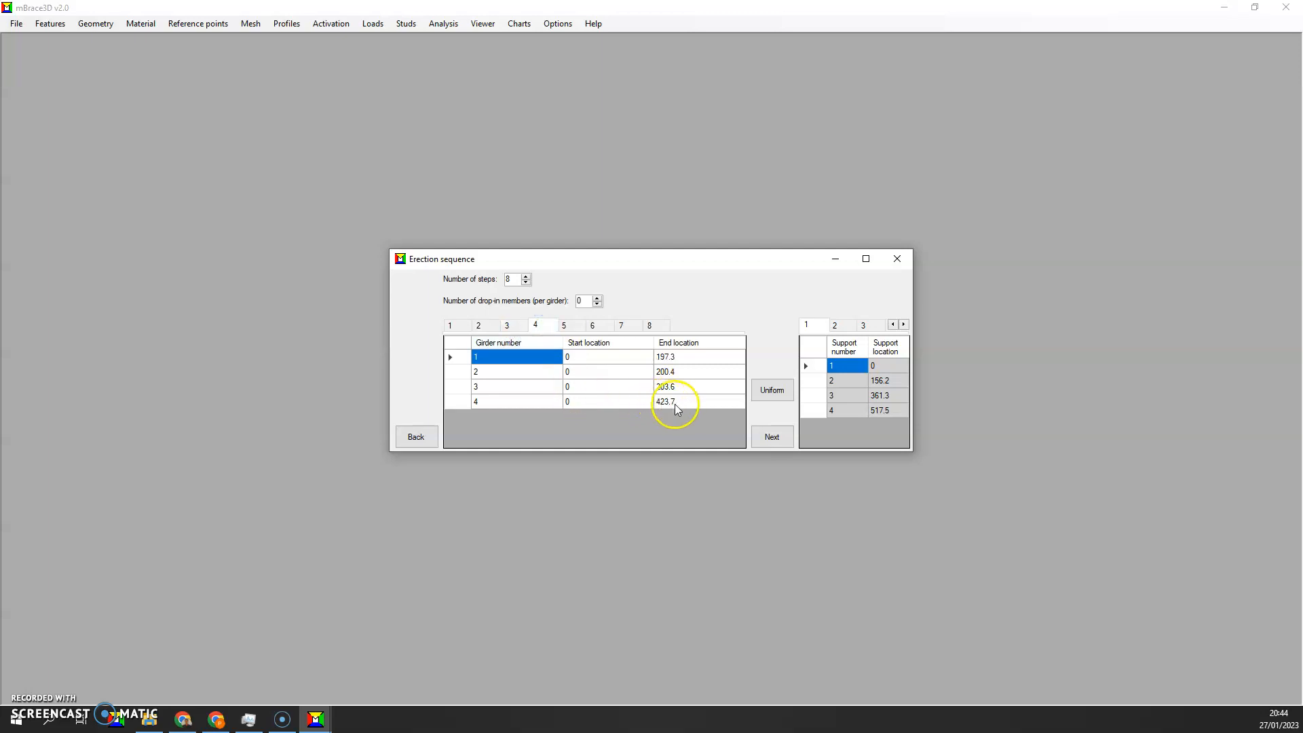
click(569, 329)
click(592, 327)
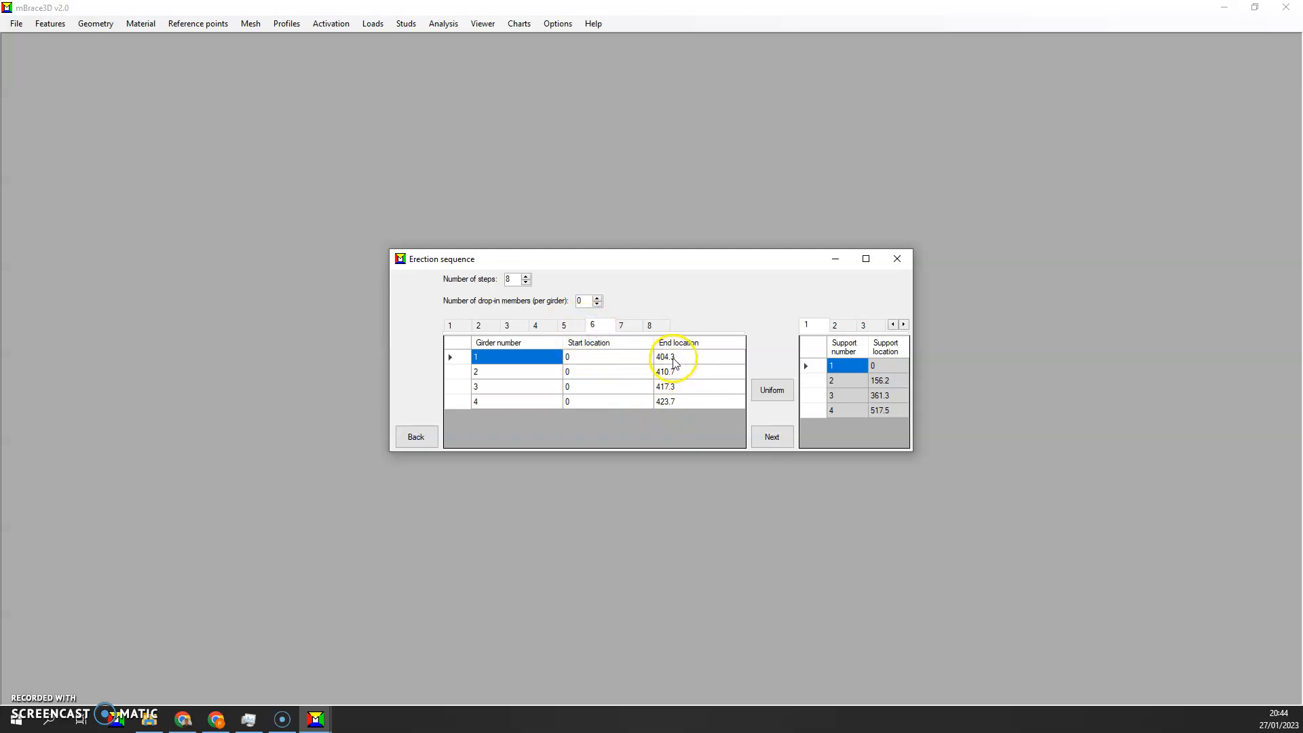
click(620, 329)
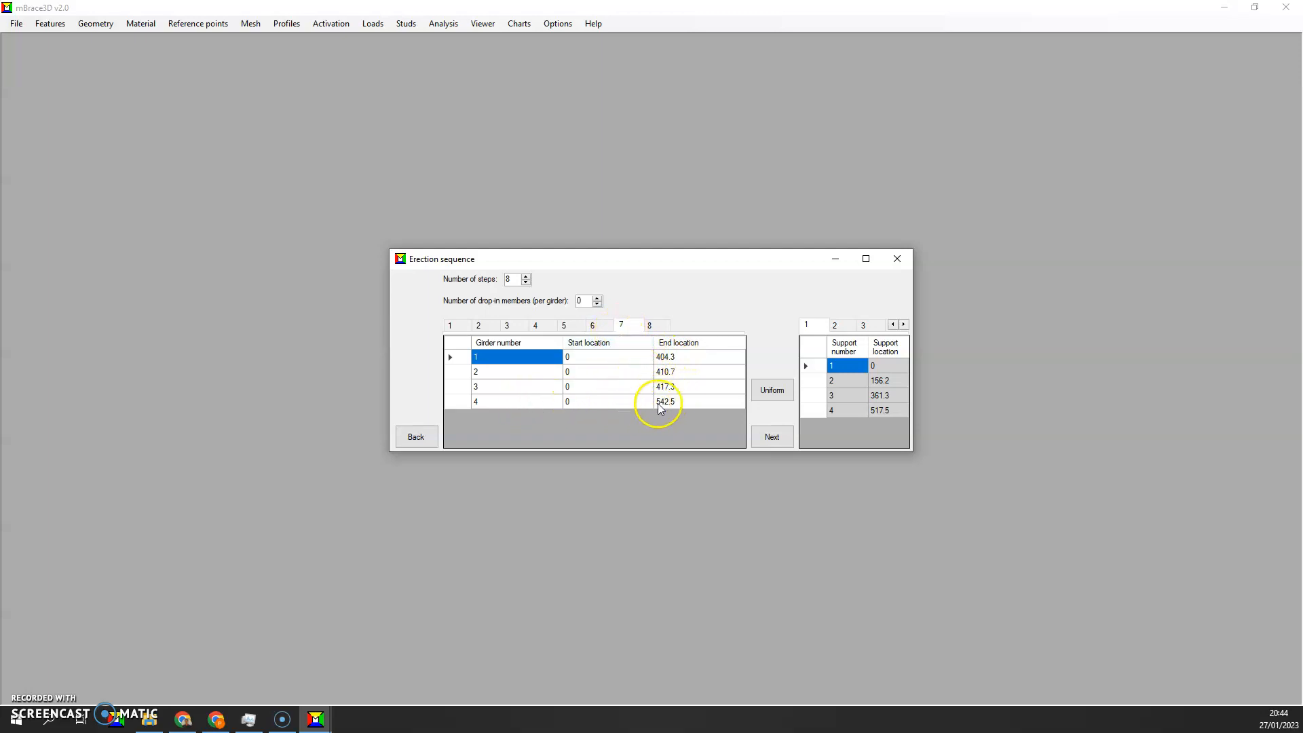
click(652, 327)
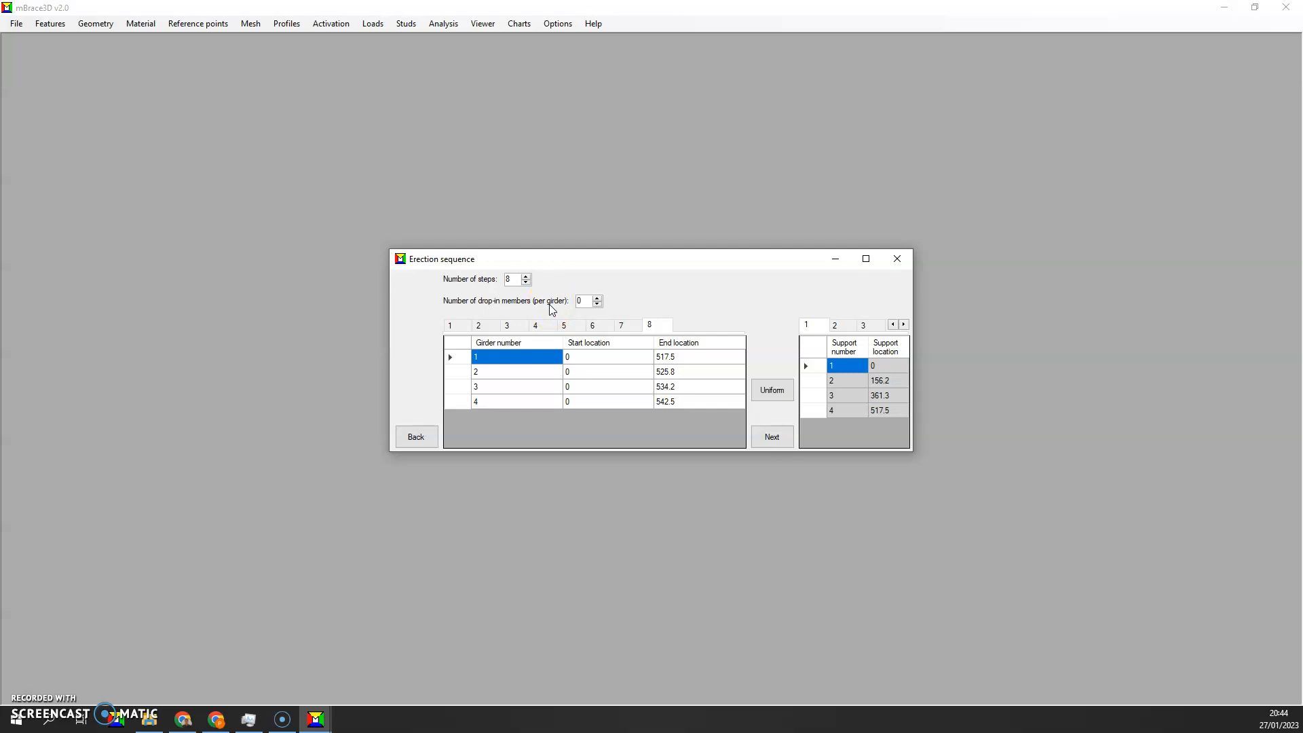
click(756, 435)
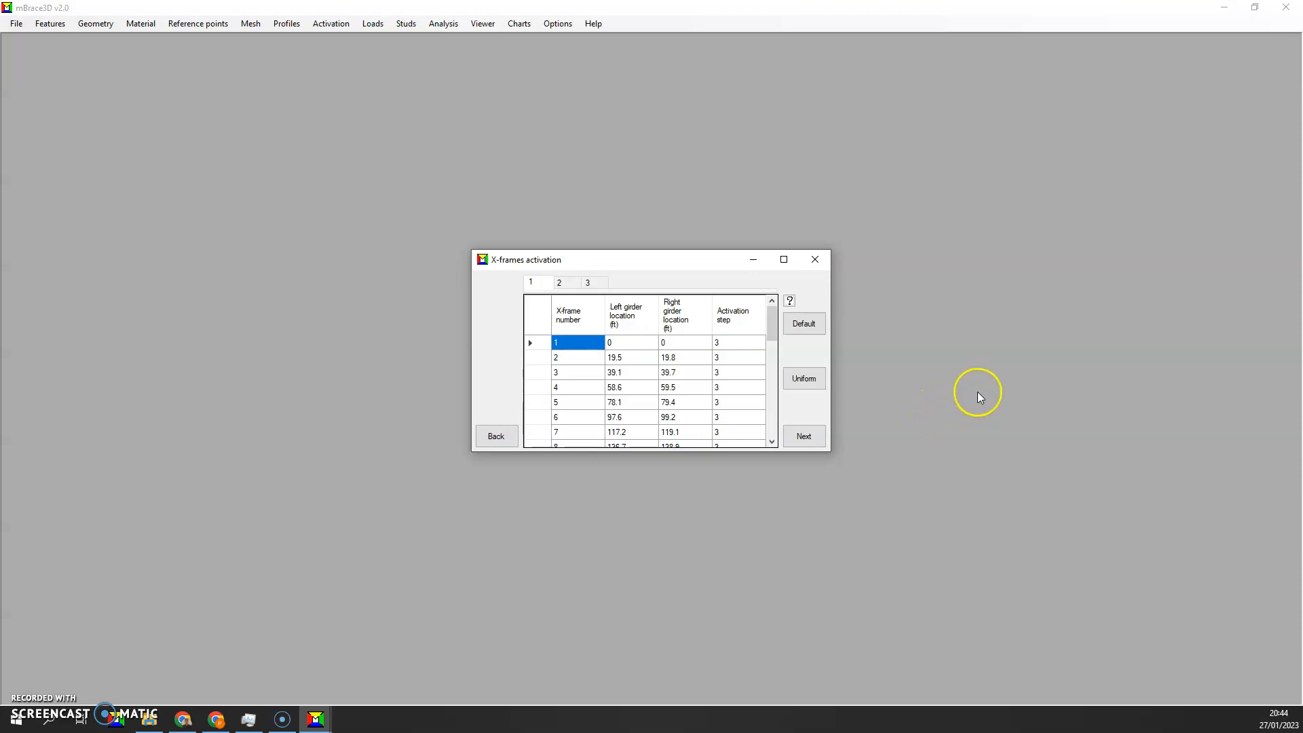
Review the X-frame activation steps for all three girder bays, and continue to the eigensolver parameters
scroll(747, 350, down, 2)
scroll(746, 350, up, 2)
click(745, 347)
click(742, 358)
click(745, 372)
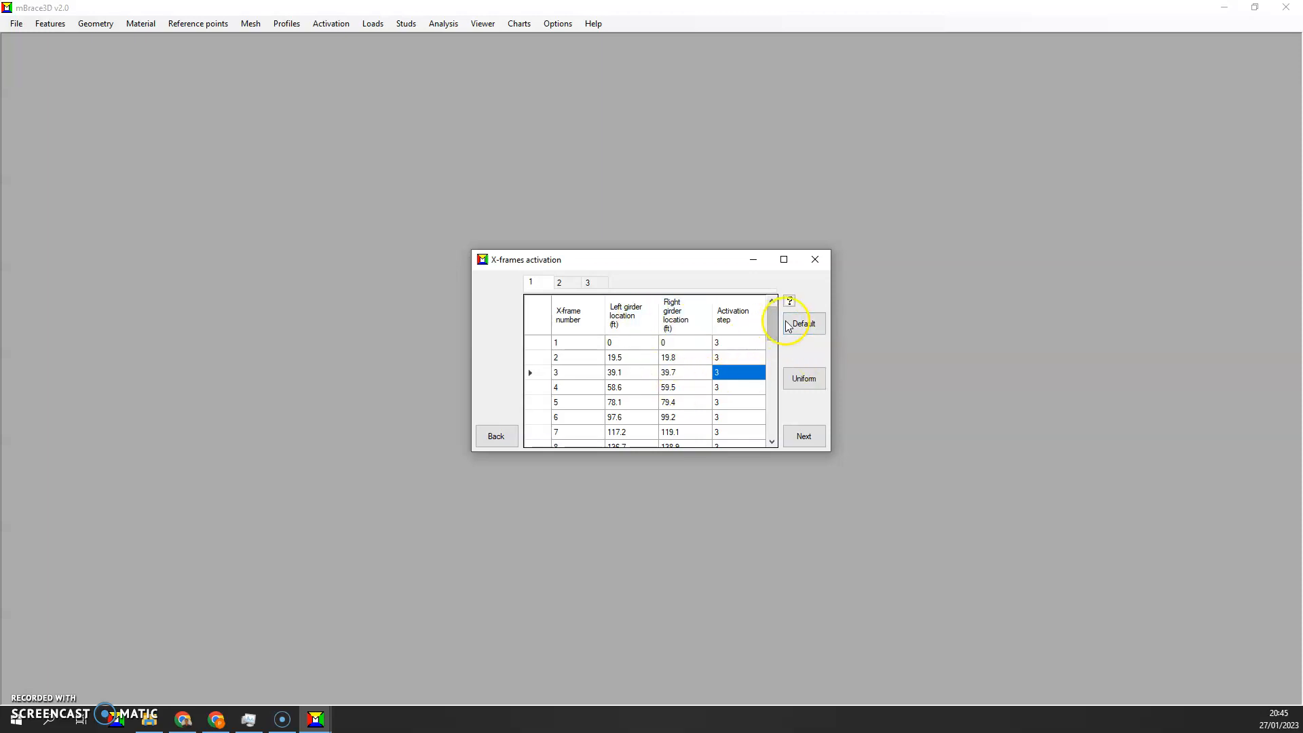
click(576, 283)
click(589, 281)
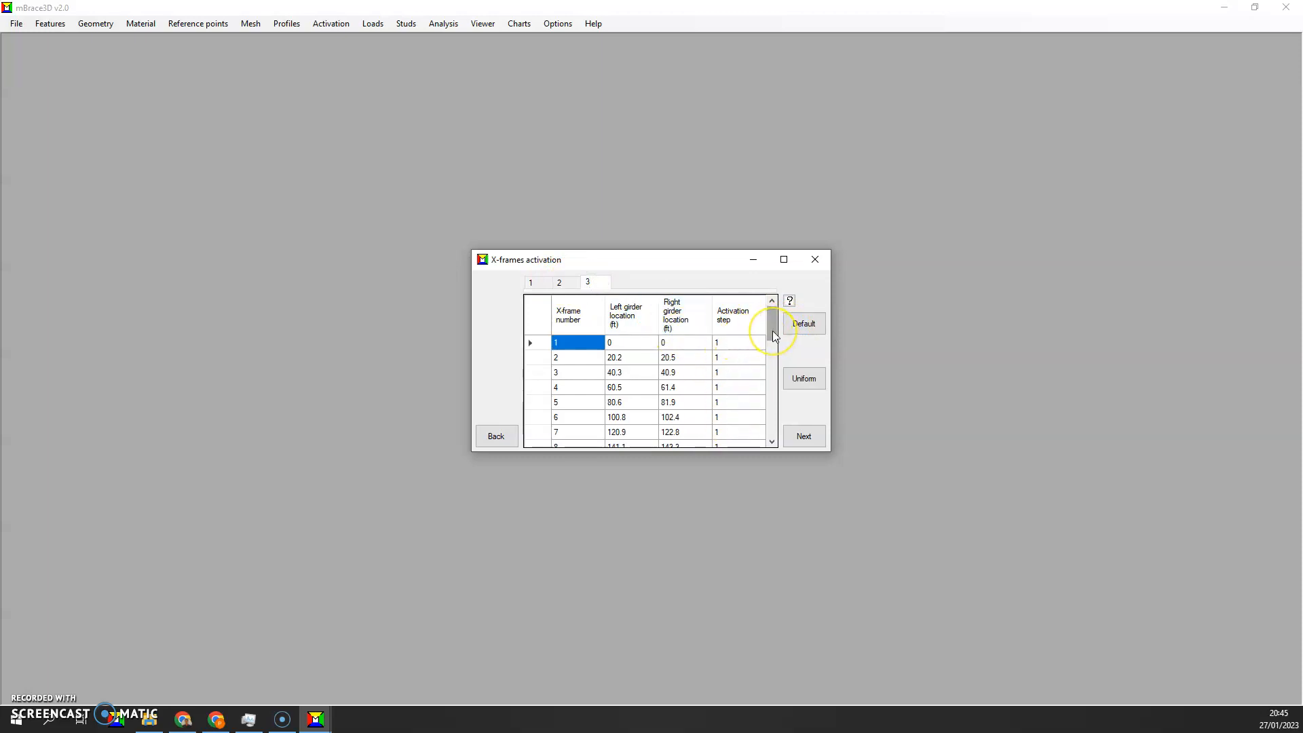
click(800, 436)
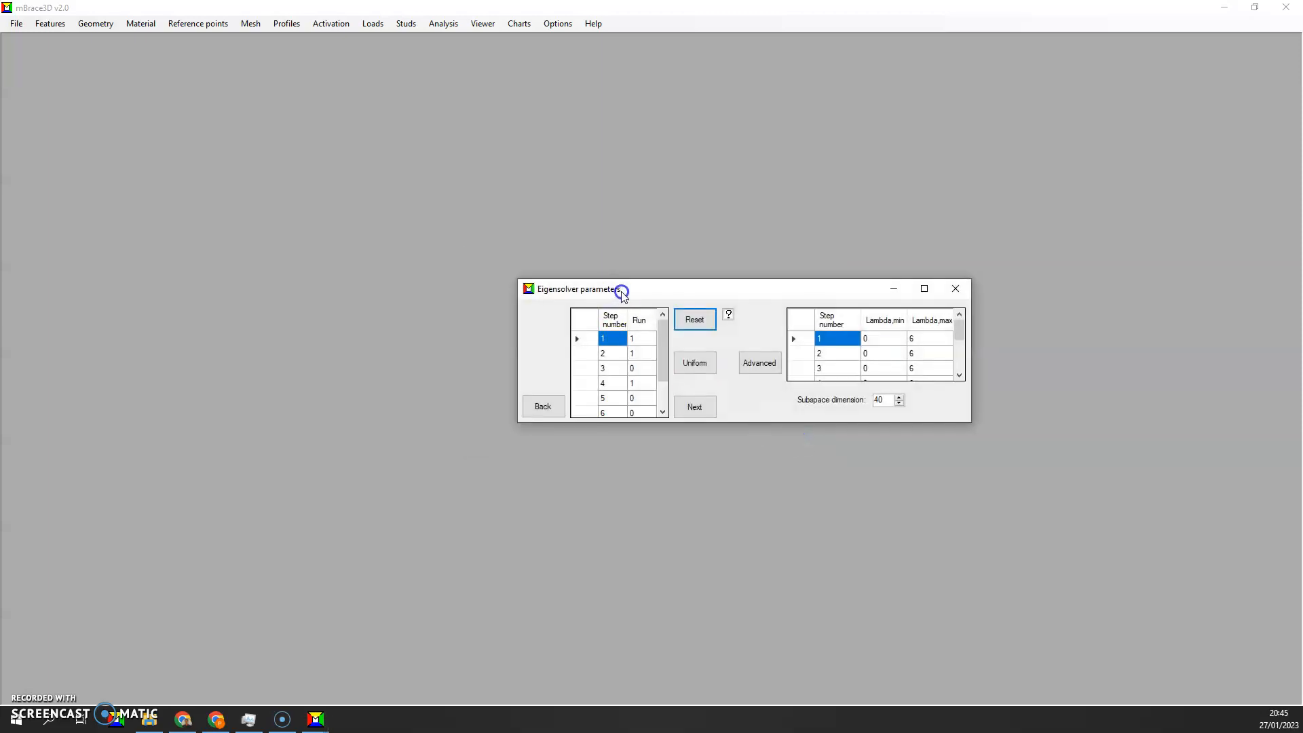
Check which erection steps are set to run in the eigensolver and their lambda limits, and continue to the analysis run
click(634, 339)
click(635, 383)
scroll(635, 384, down, 1)
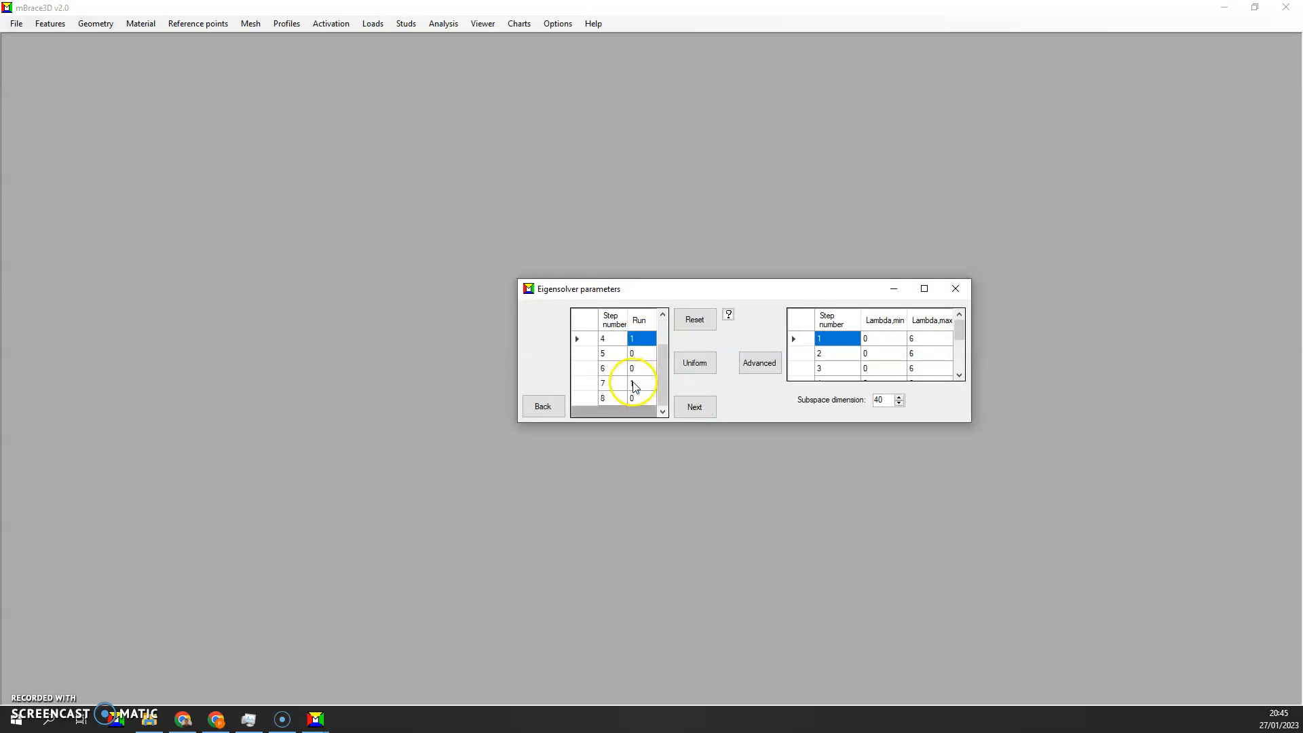
click(634, 384)
scroll(635, 380, up, 1)
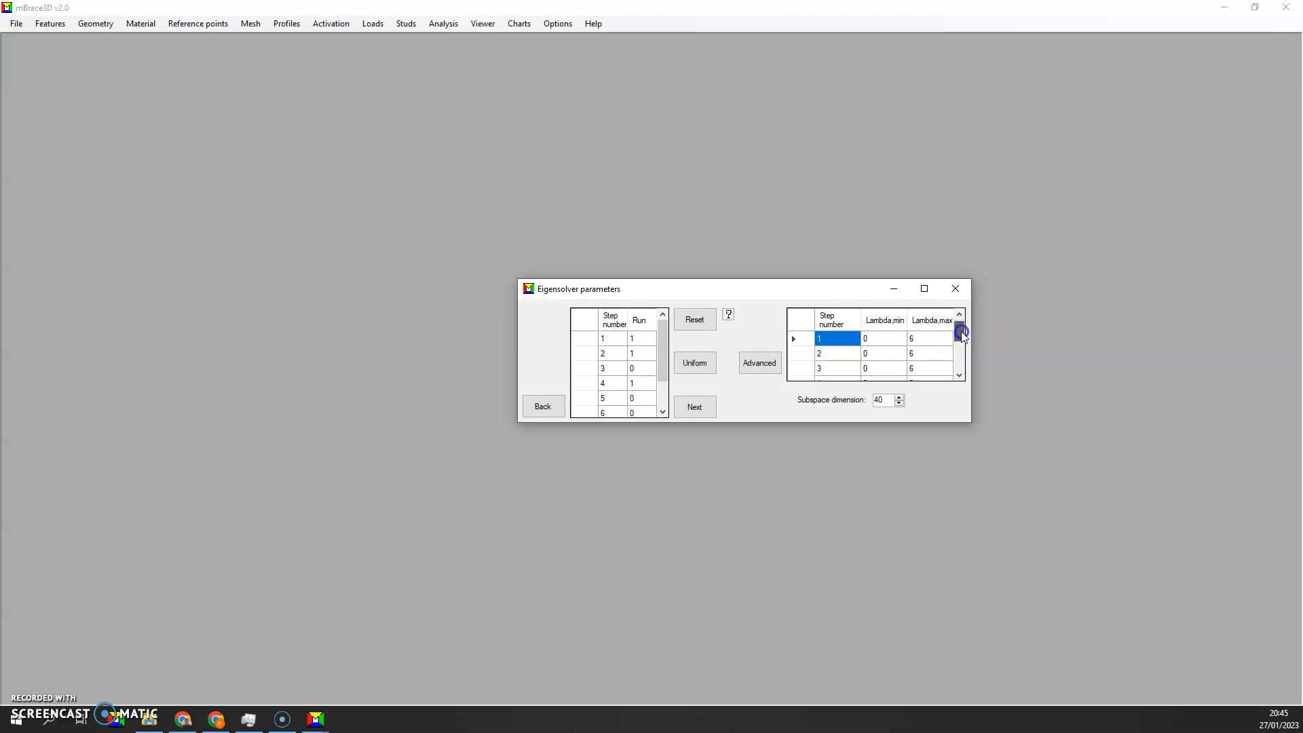
click(923, 340)
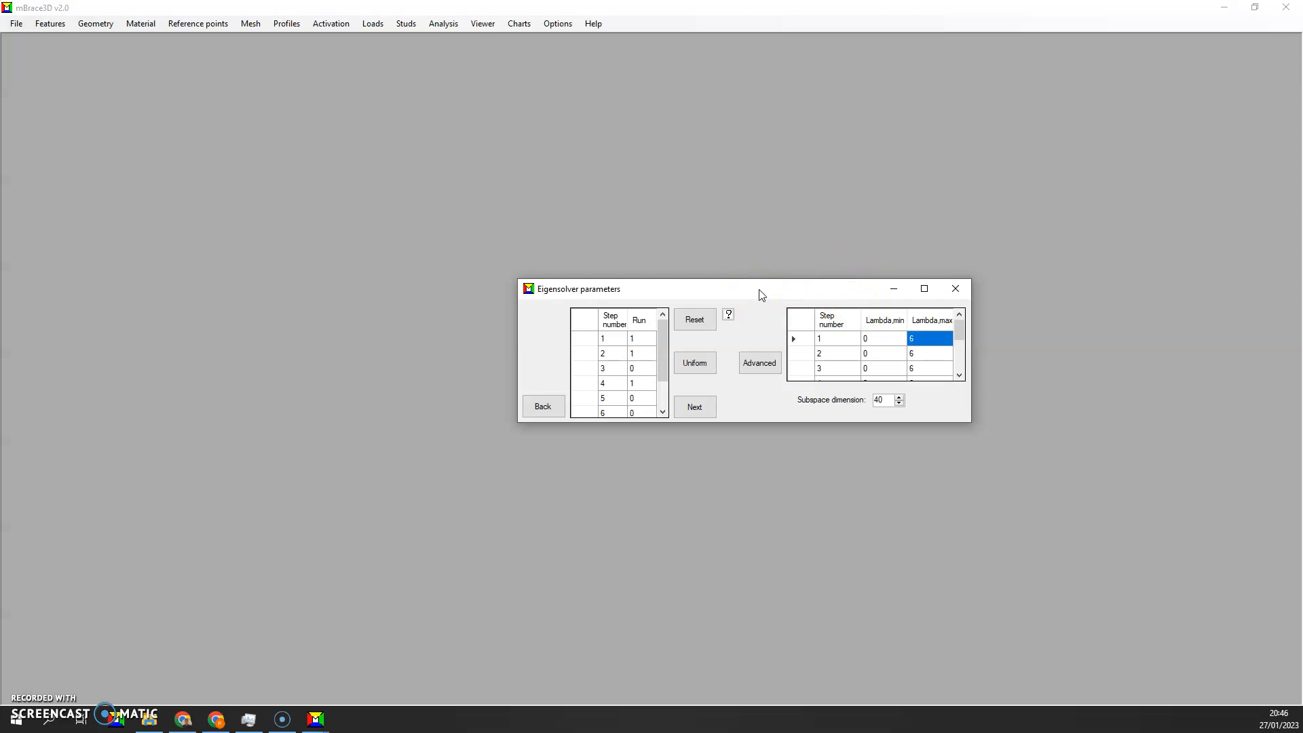
click(703, 408)
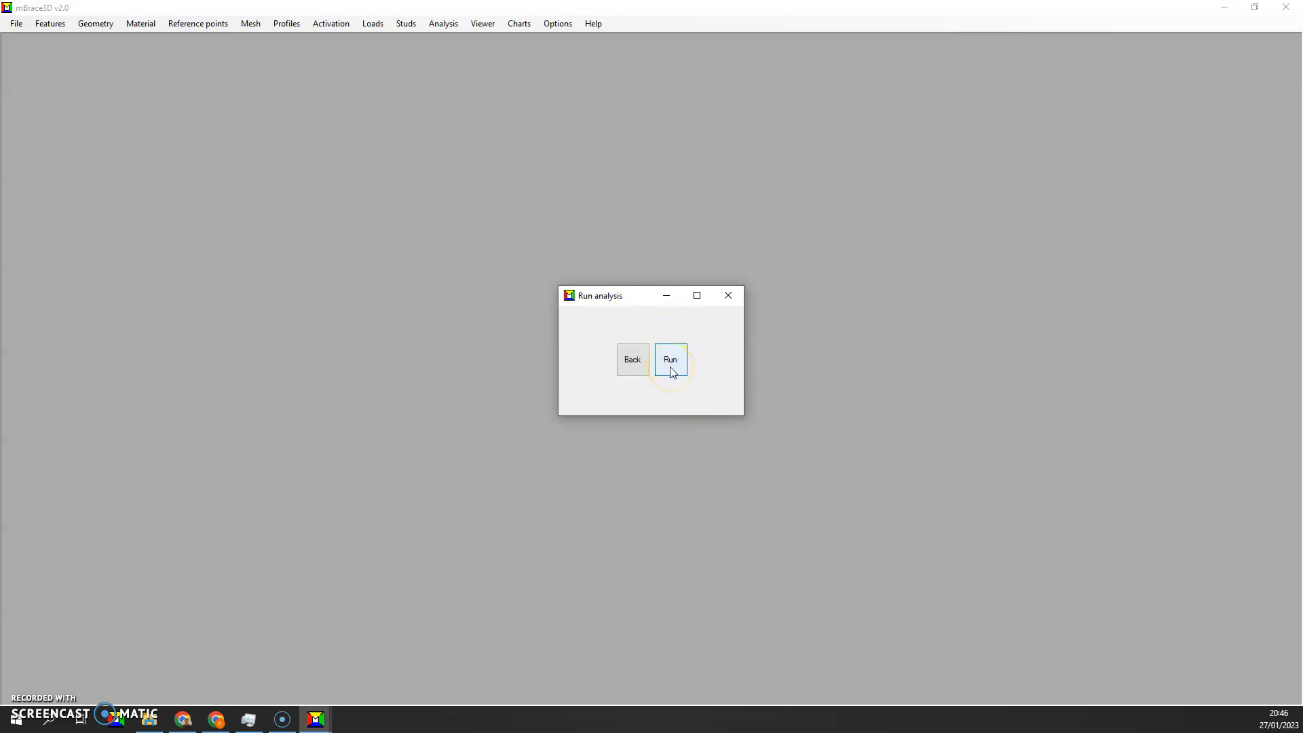
Close the analysis run window without running it, and open the model viewer maximized
click(729, 298)
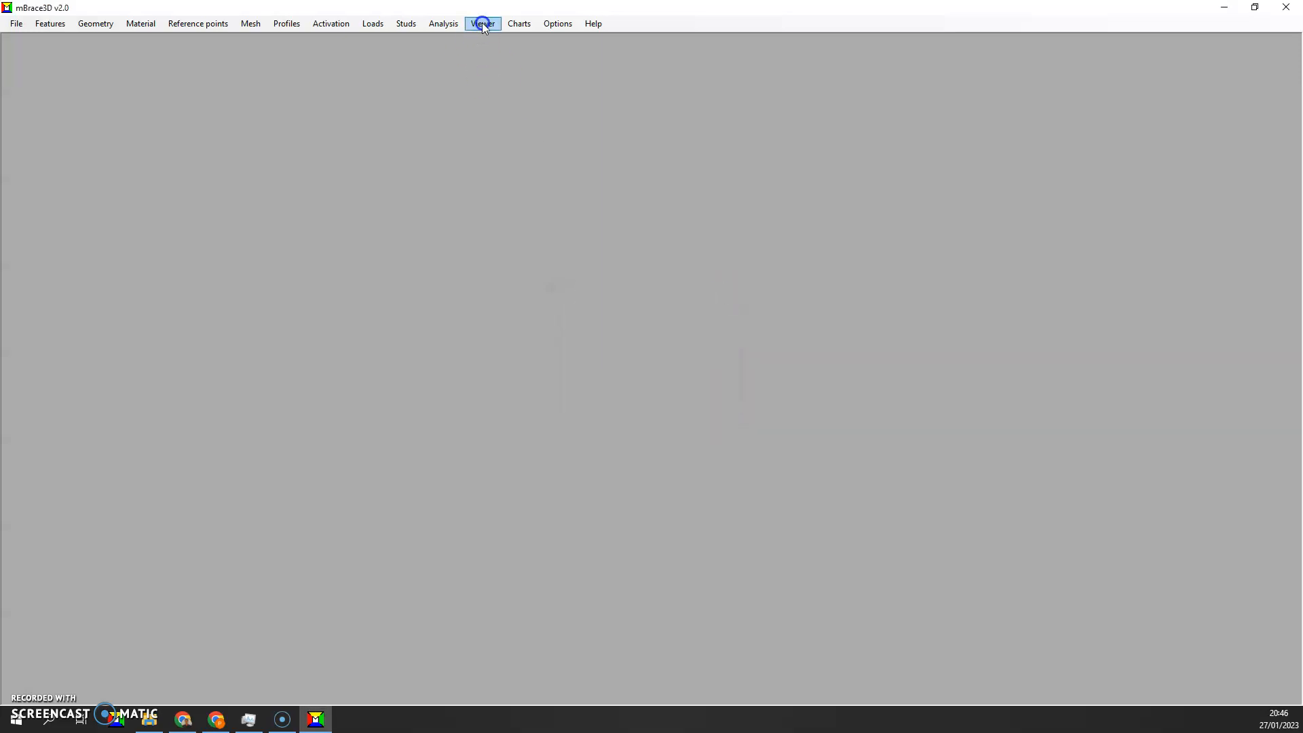
click(483, 271)
click(482, 24)
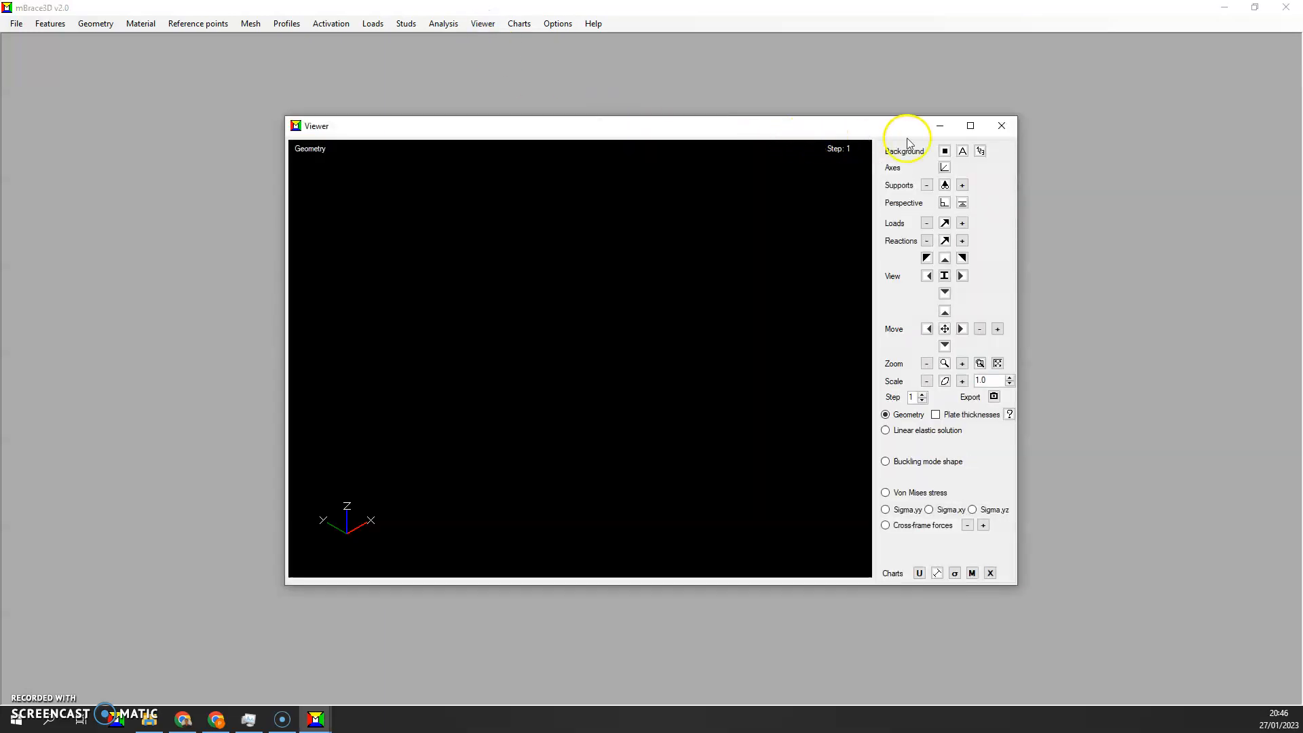
click(967, 128)
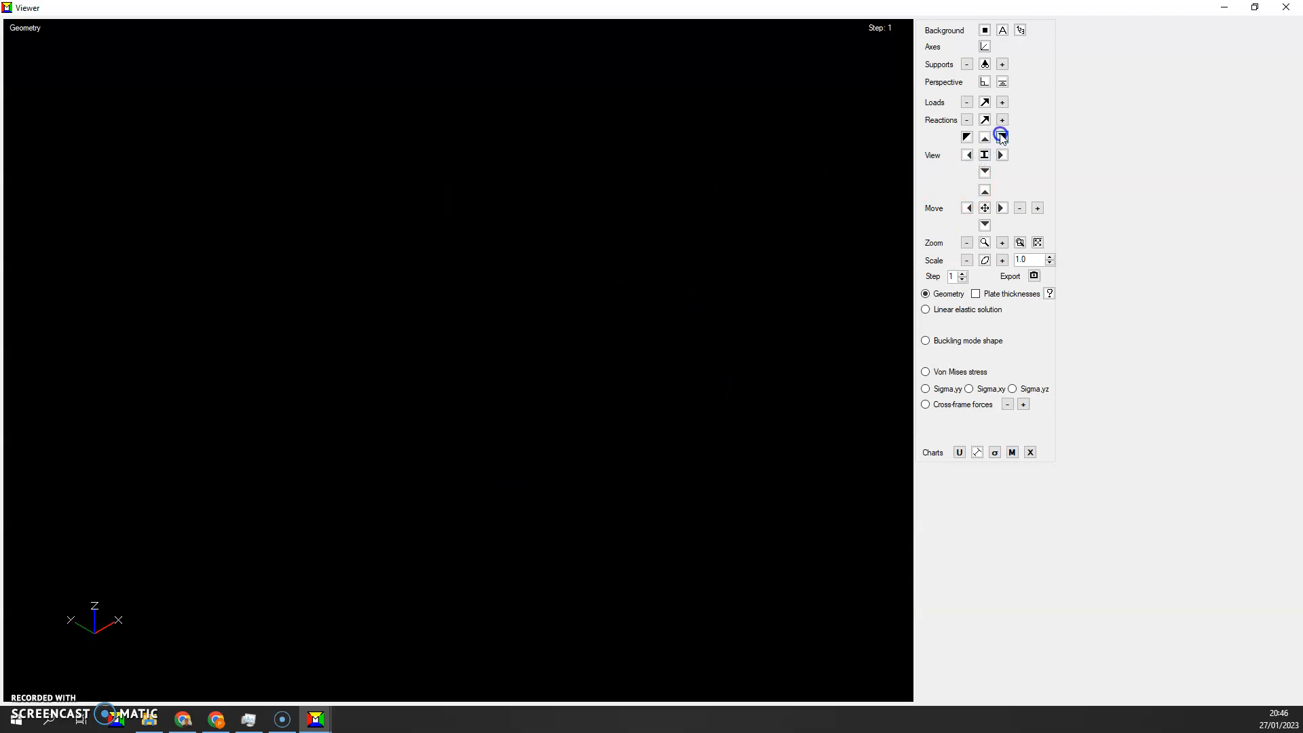
Show the step 1 geometry in an isometric view, with the two curved girders centred and enlarged to fill the display
click(1001, 137)
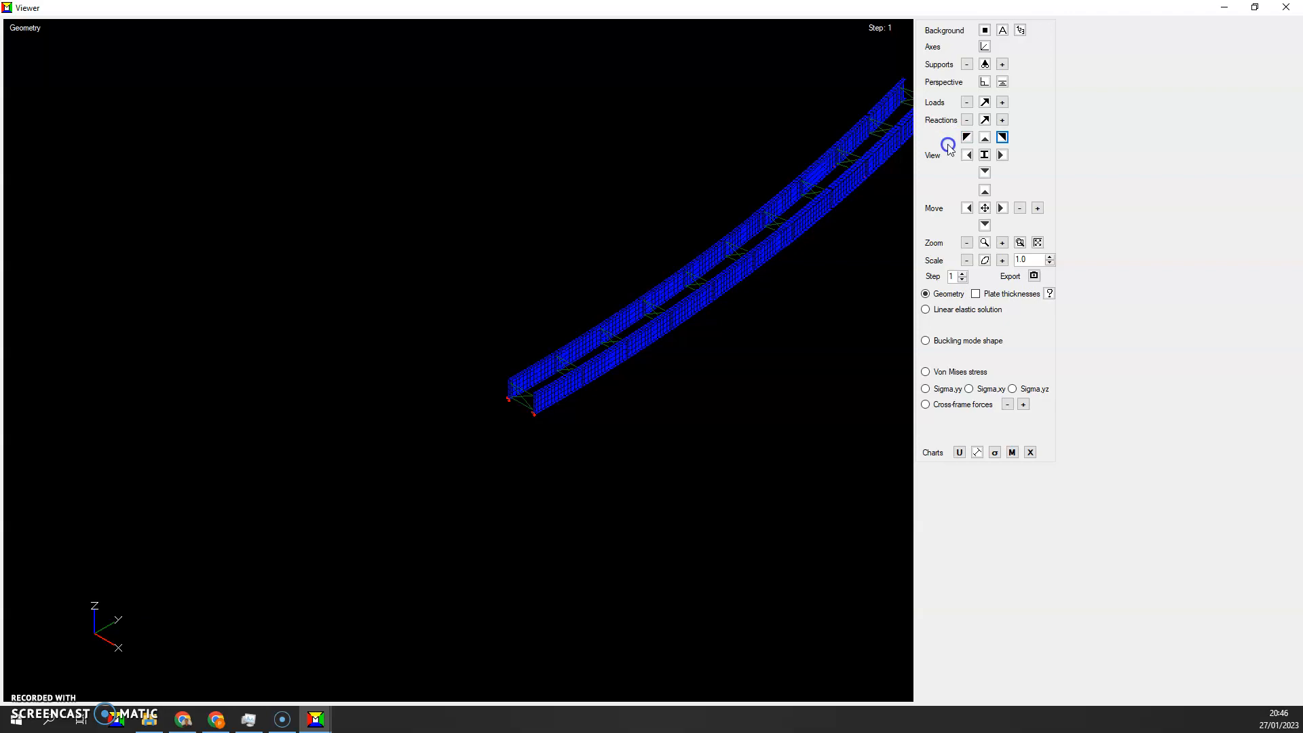
click(1036, 208)
click(985, 224)
click(984, 224)
click(967, 209)
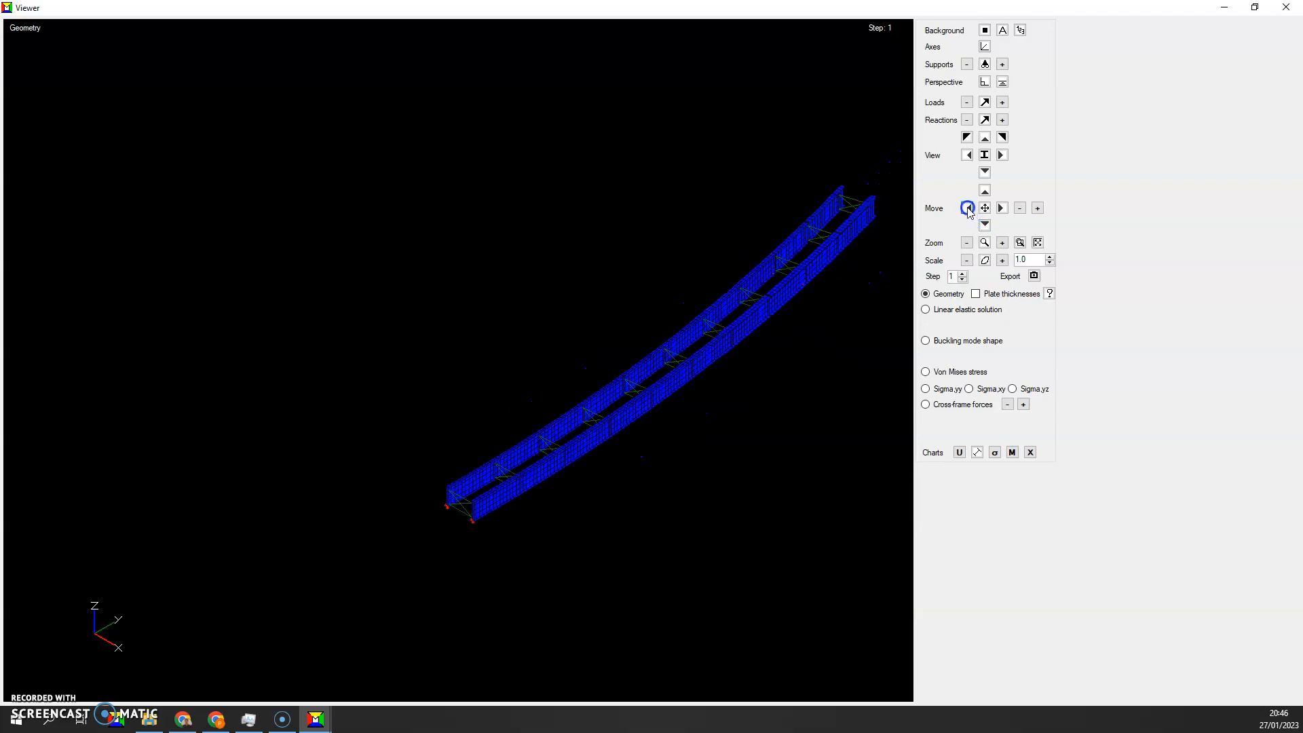
click(967, 209)
click(967, 209)
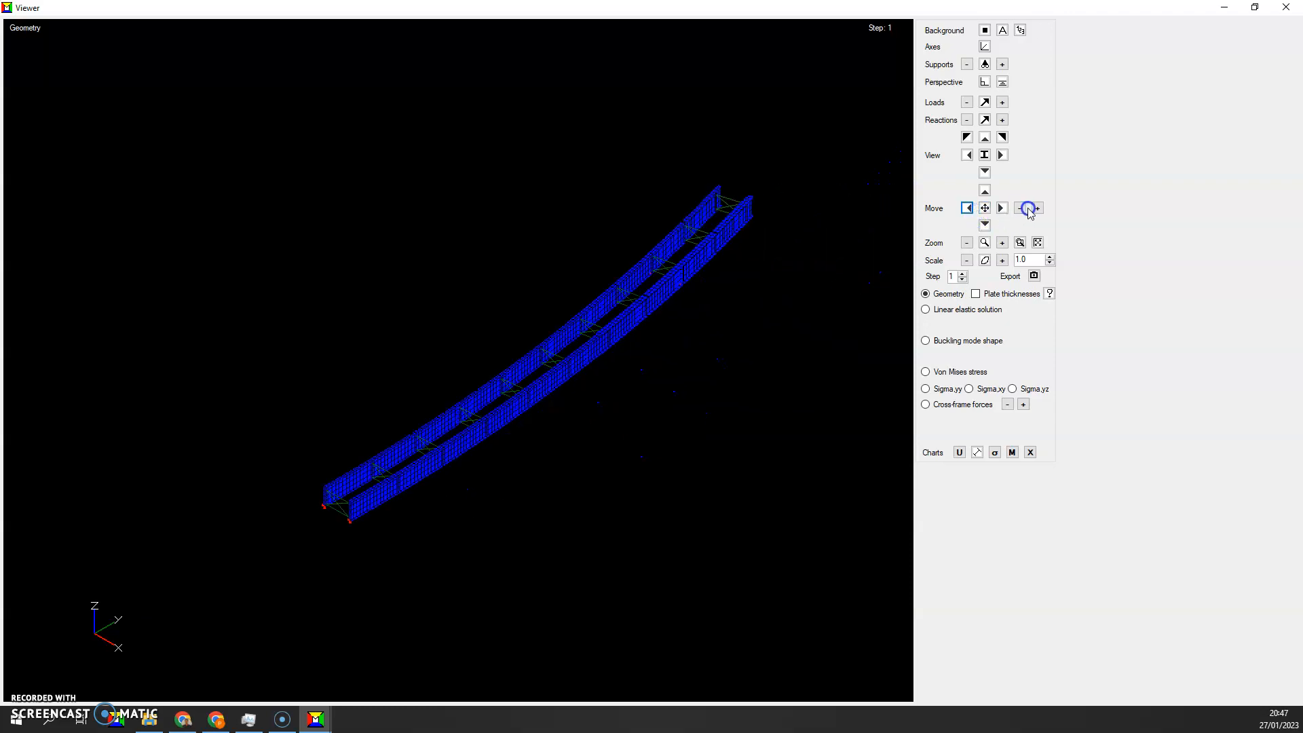
click(1002, 245)
click(967, 209)
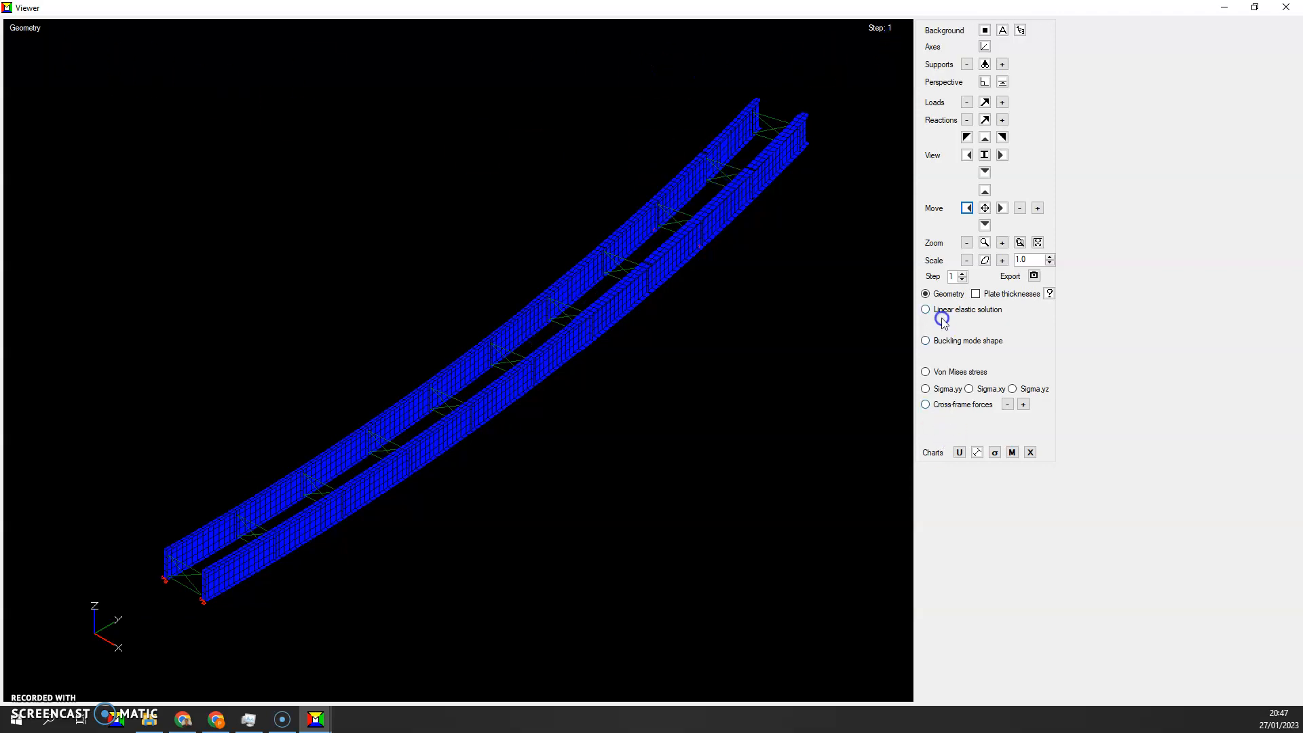
Colour the geometry by plate thickness, check the thickness legend, and display the linear elastic solution
click(976, 293)
click(1050, 293)
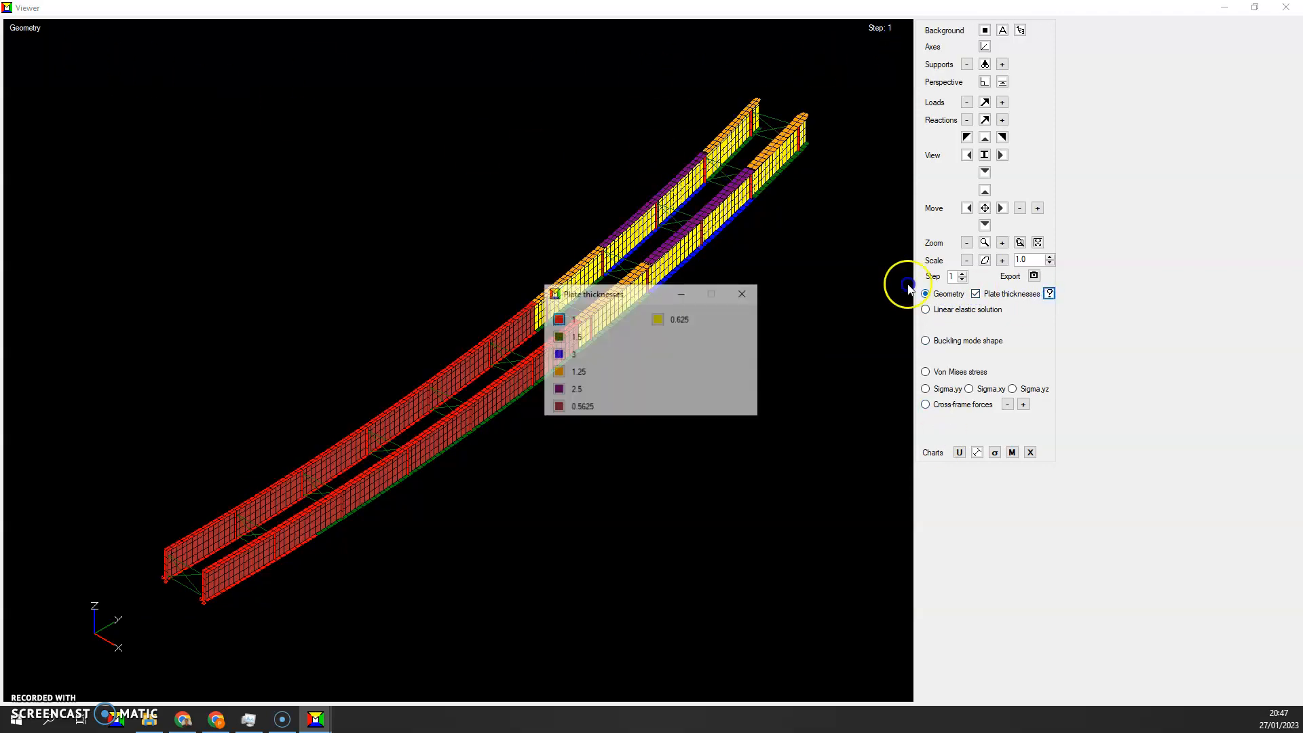
drag(601, 293, 658, 367)
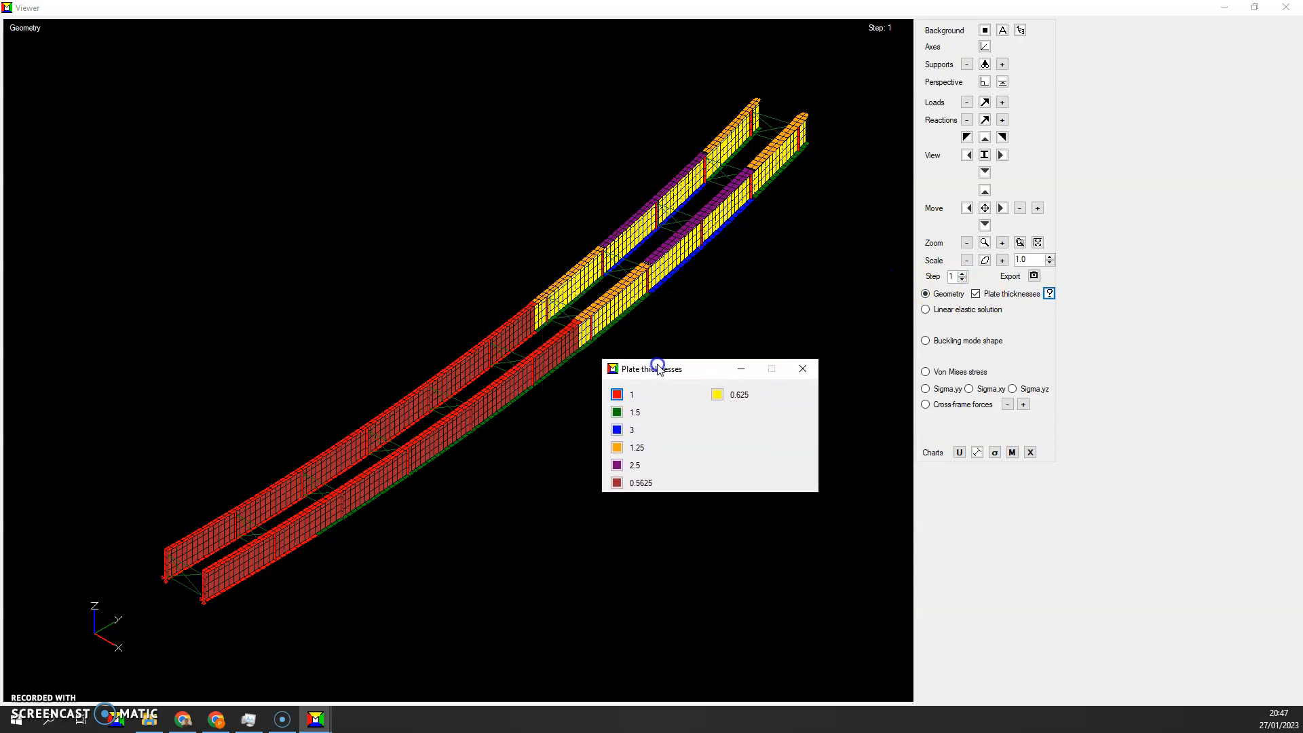
click(799, 369)
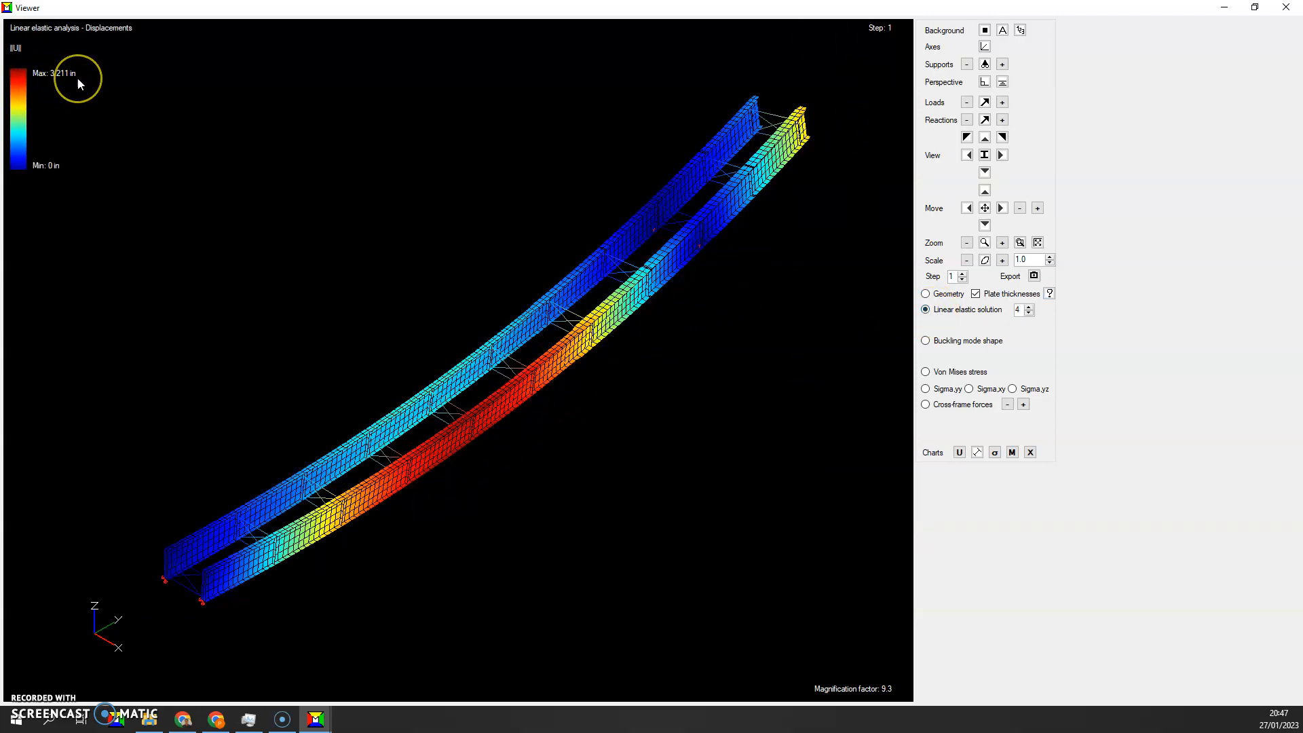
Display buckling mode shapes 1 and 2 for erection step 1, and return to mode 1
click(937, 340)
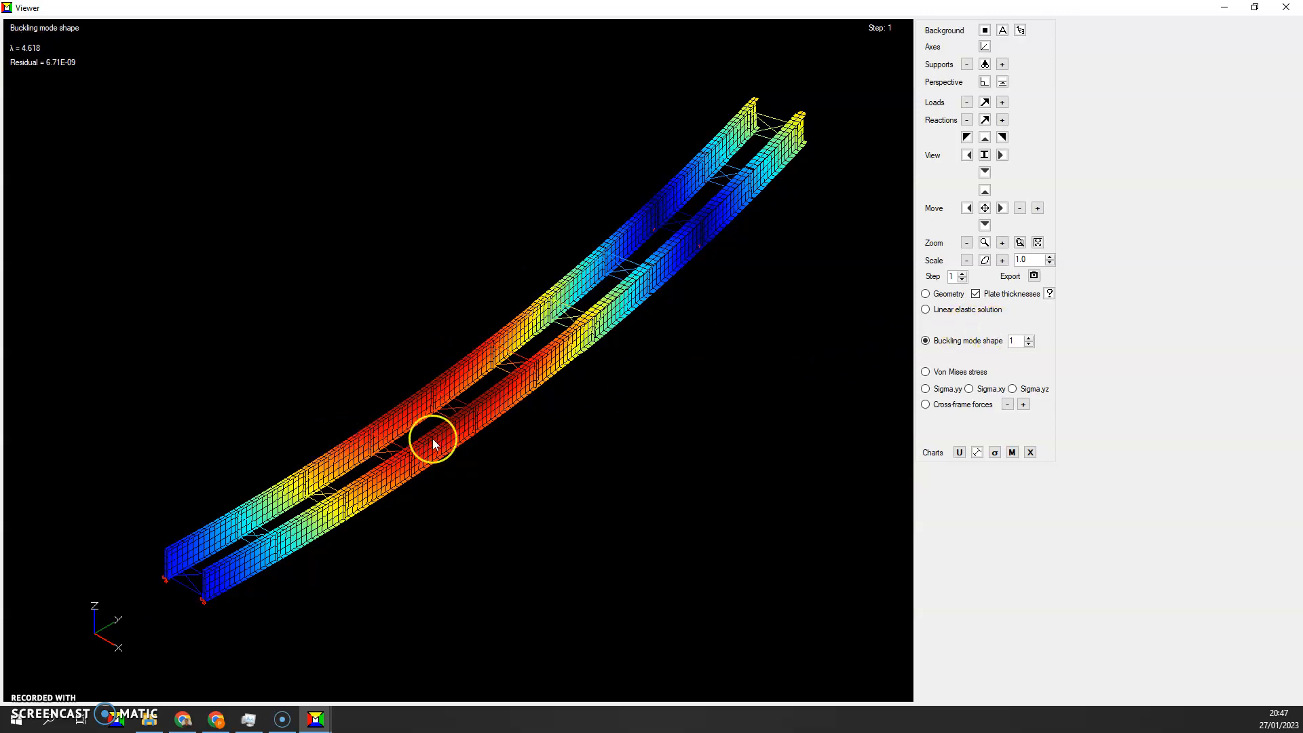
click(1029, 338)
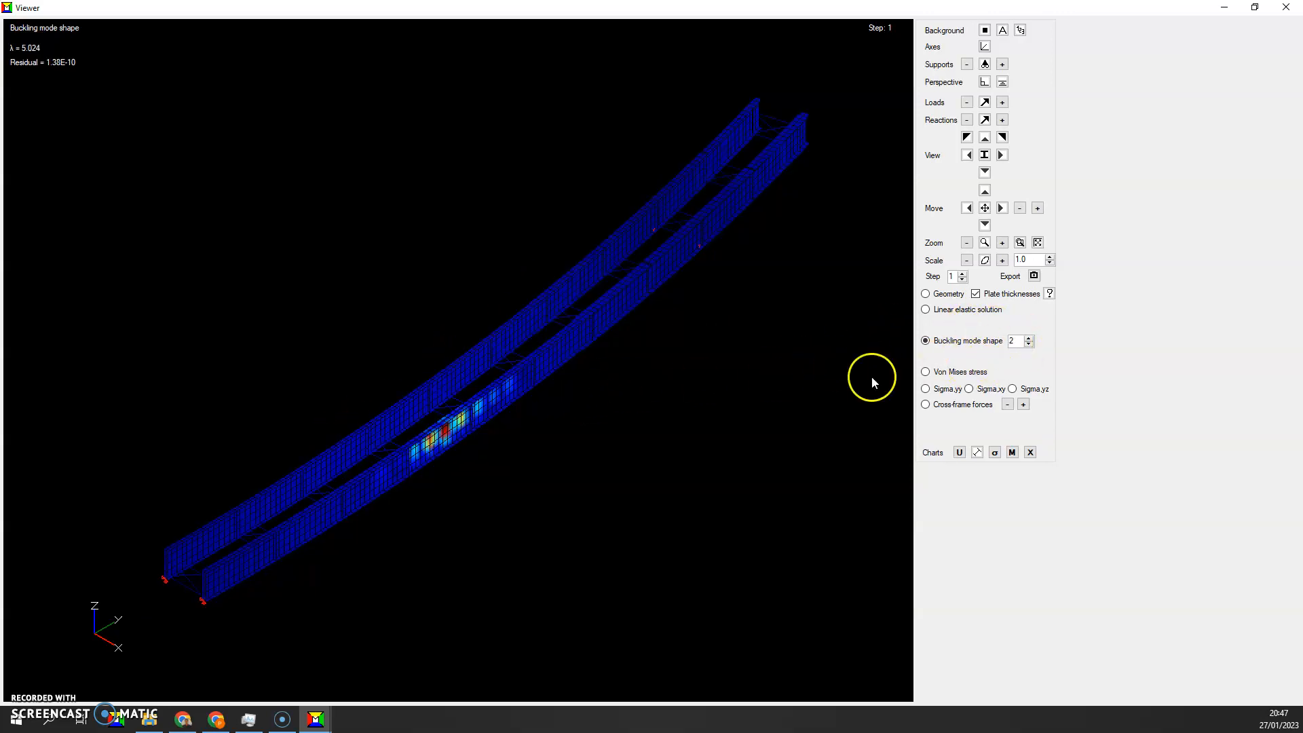
click(1029, 338)
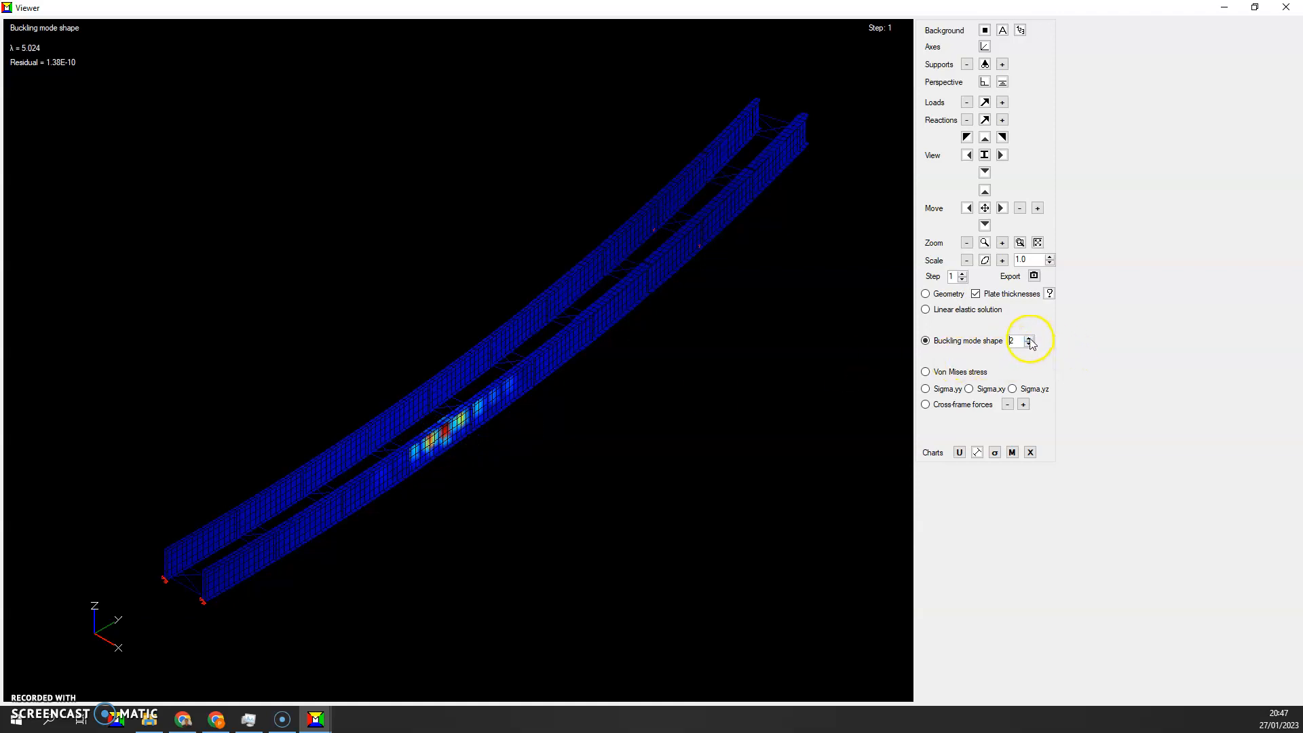
click(1029, 344)
click(1029, 344)
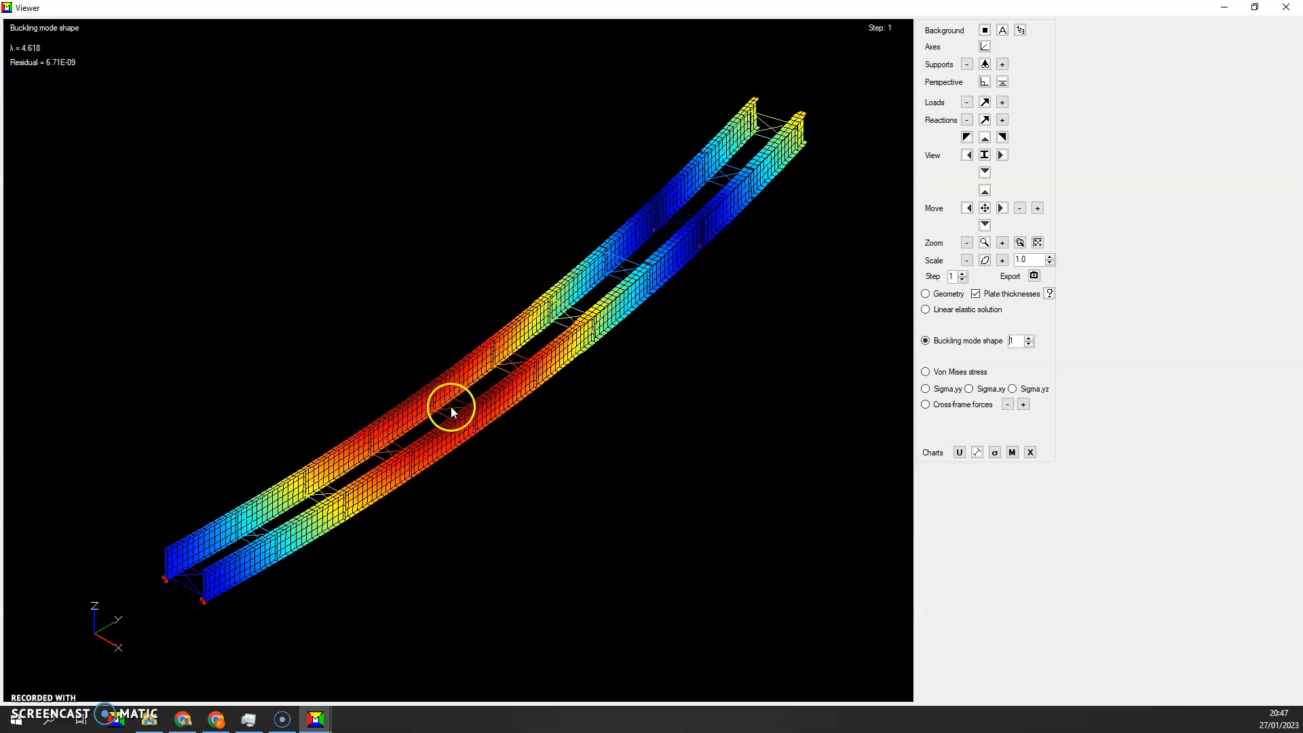
click(421, 441)
Display the Von Mises stress envelope, and switch to the Sigma,yy stress on the top face
click(937, 373)
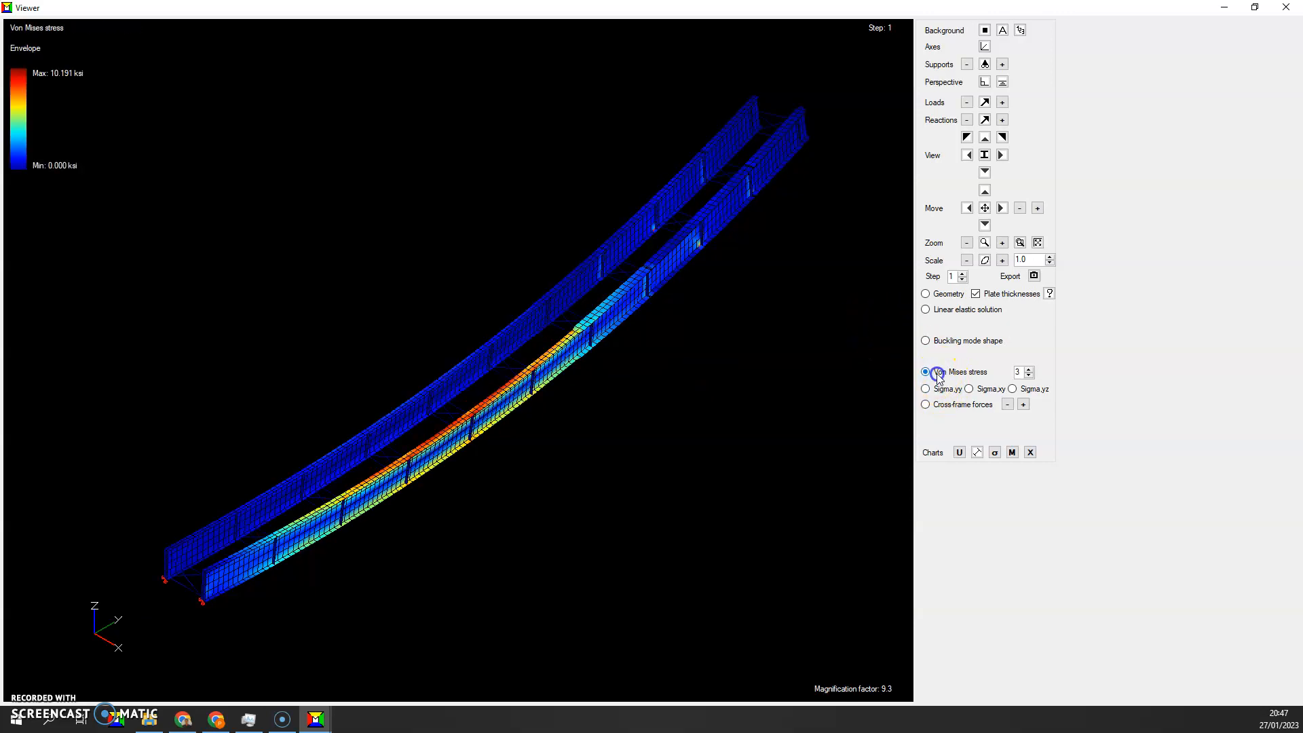
click(926, 390)
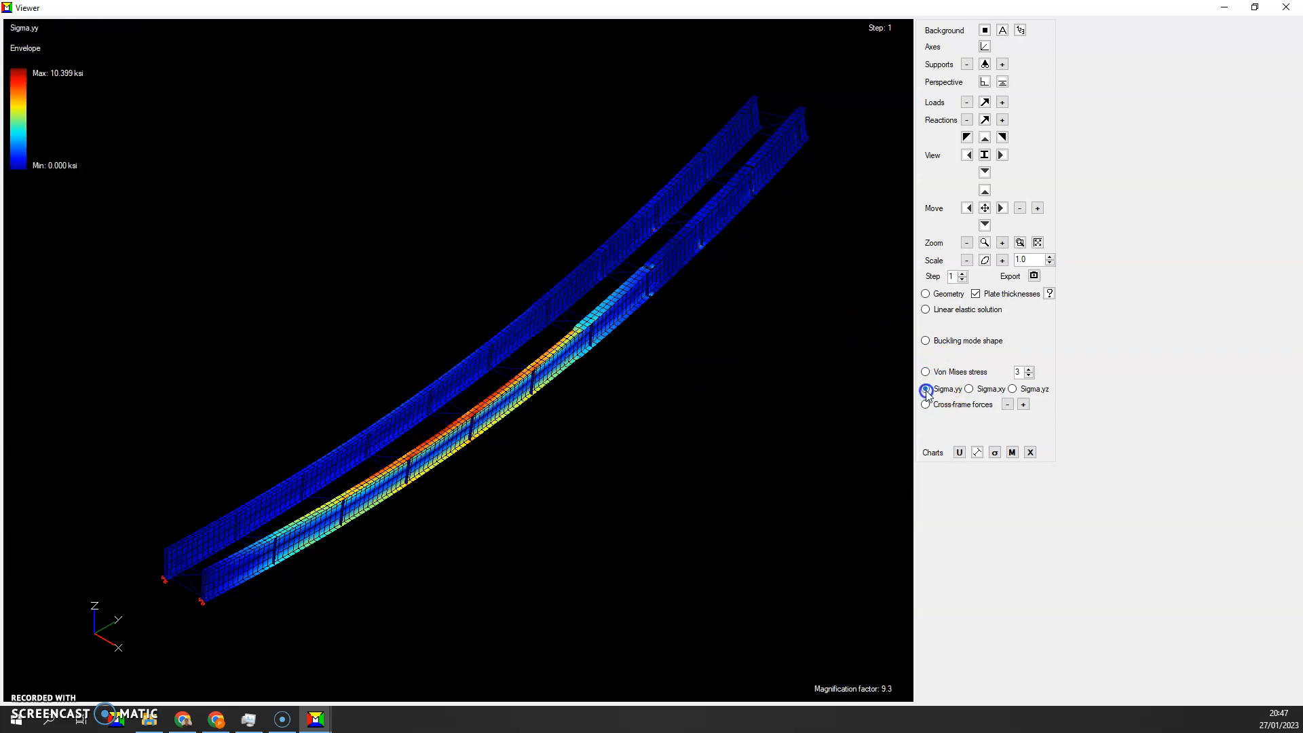
click(1028, 375)
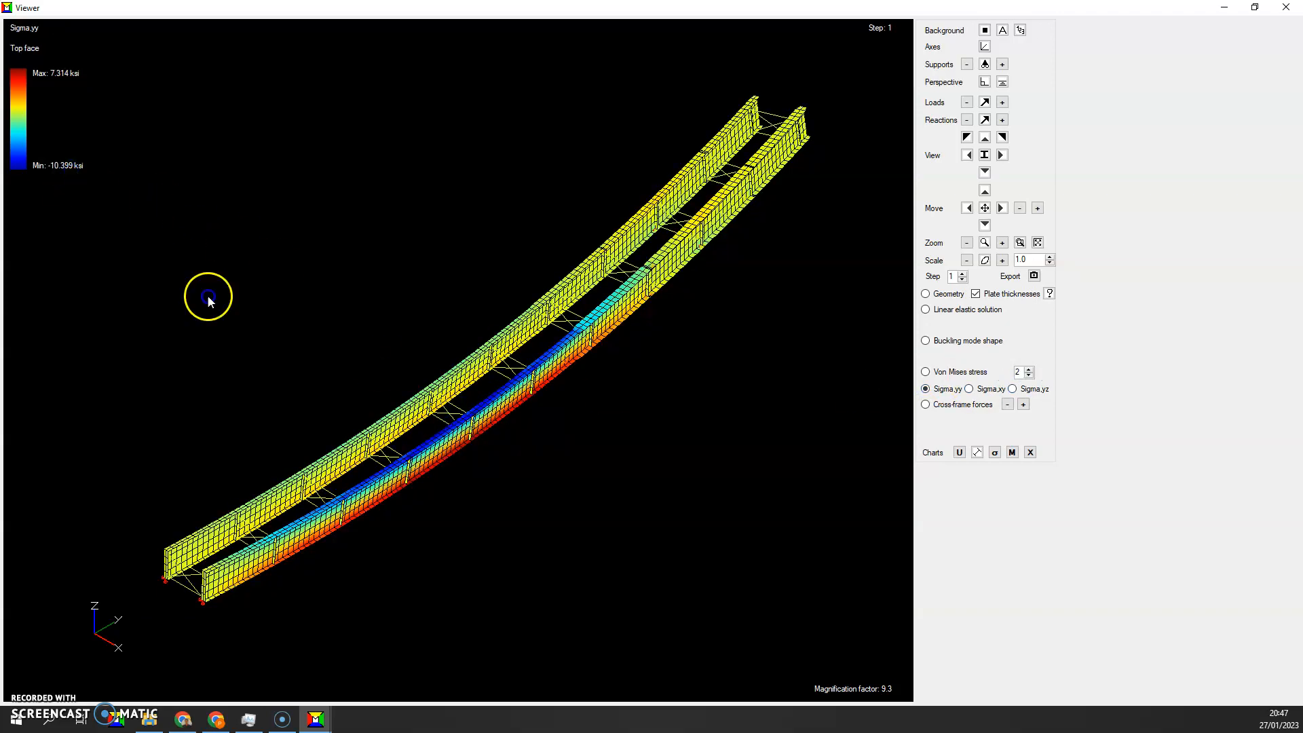
Display the Sigma,xy stress on the top face for erection step 1, followed by the Sigma,yz stress
click(307, 404)
click(597, 343)
click(971, 389)
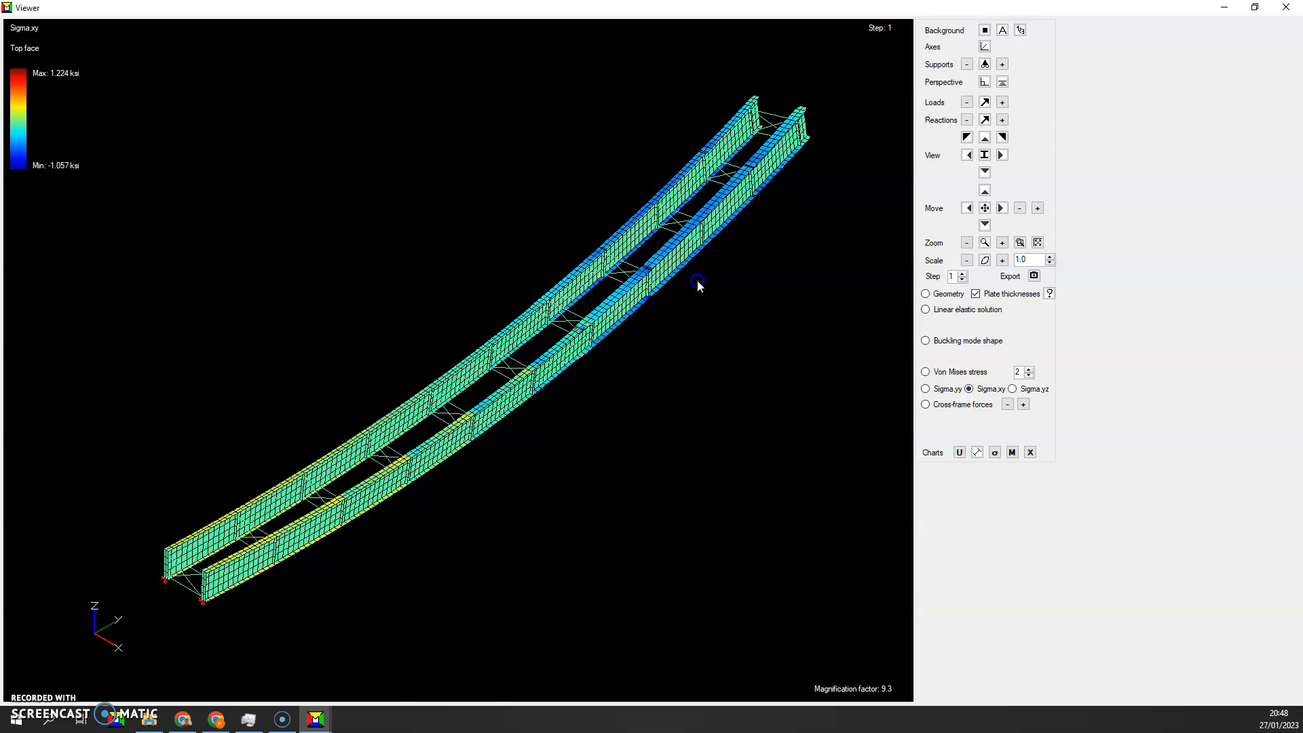
click(1012, 388)
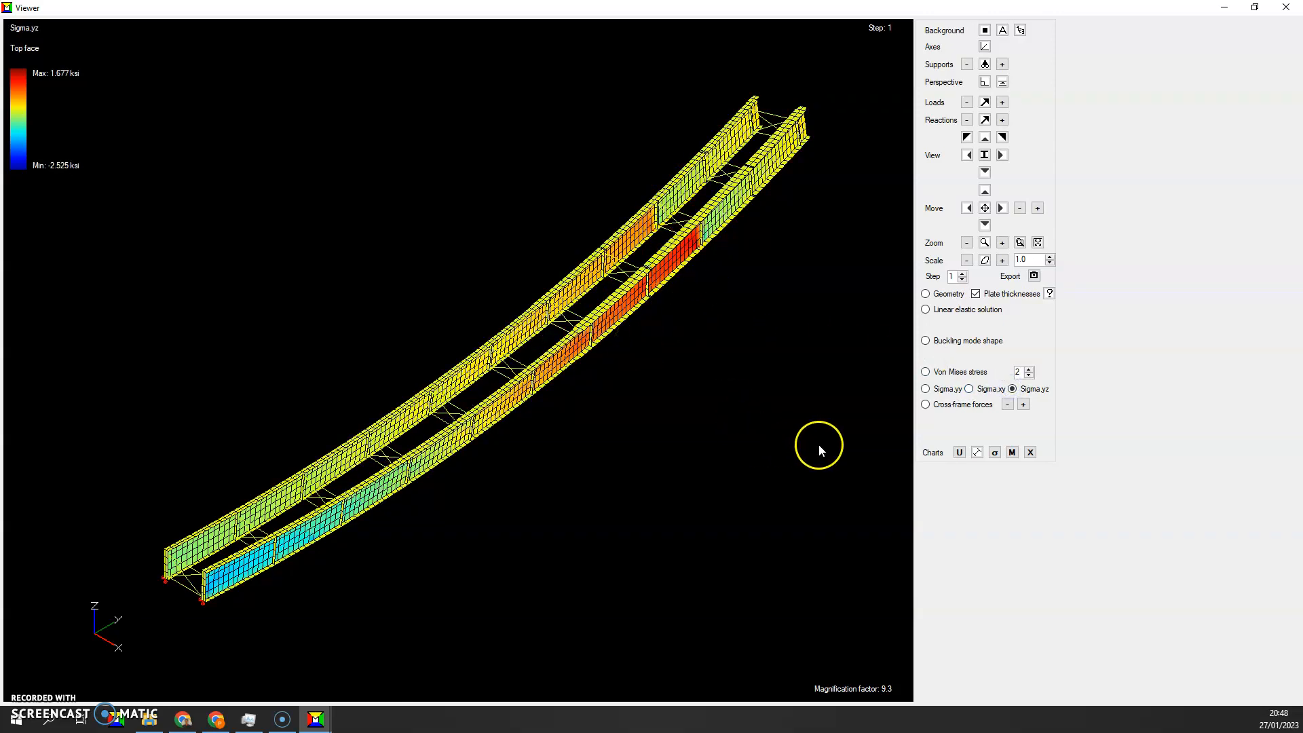
Display the cross-frame forces for erection step 1 and enlarge the force labels by two increments
click(959, 405)
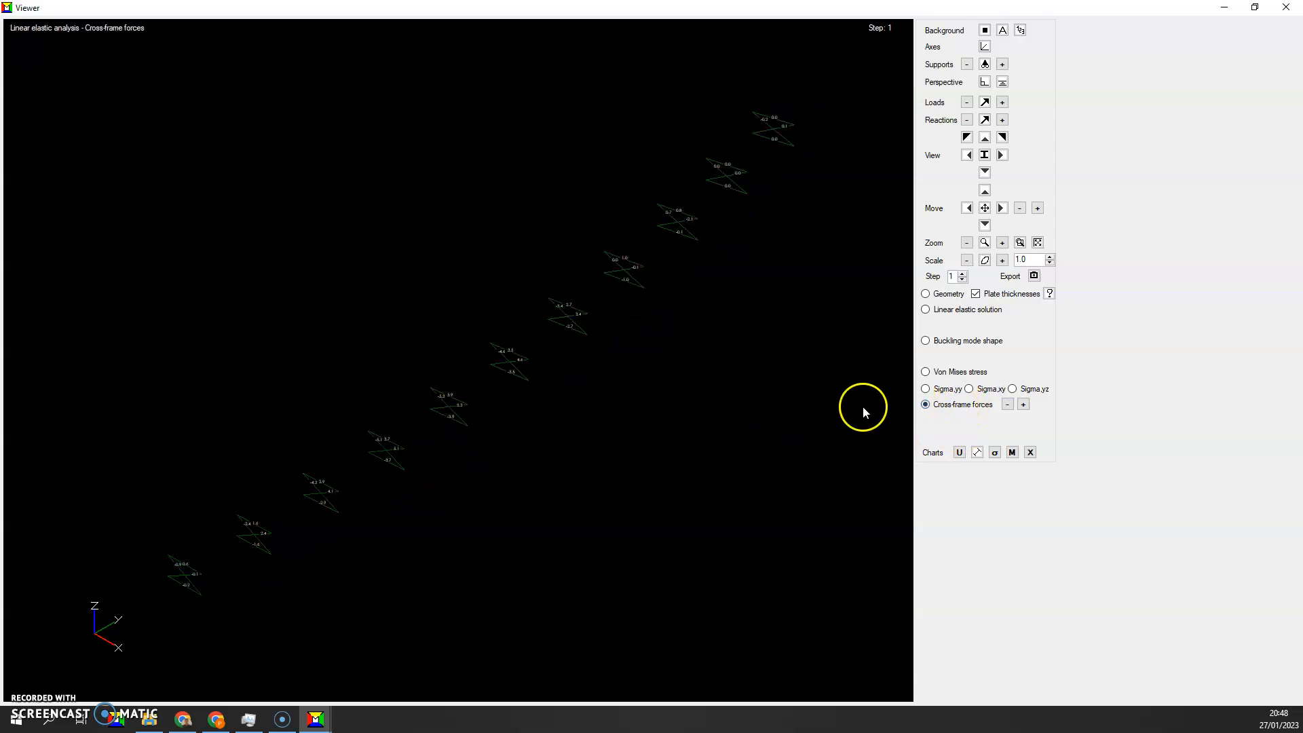
click(1024, 406)
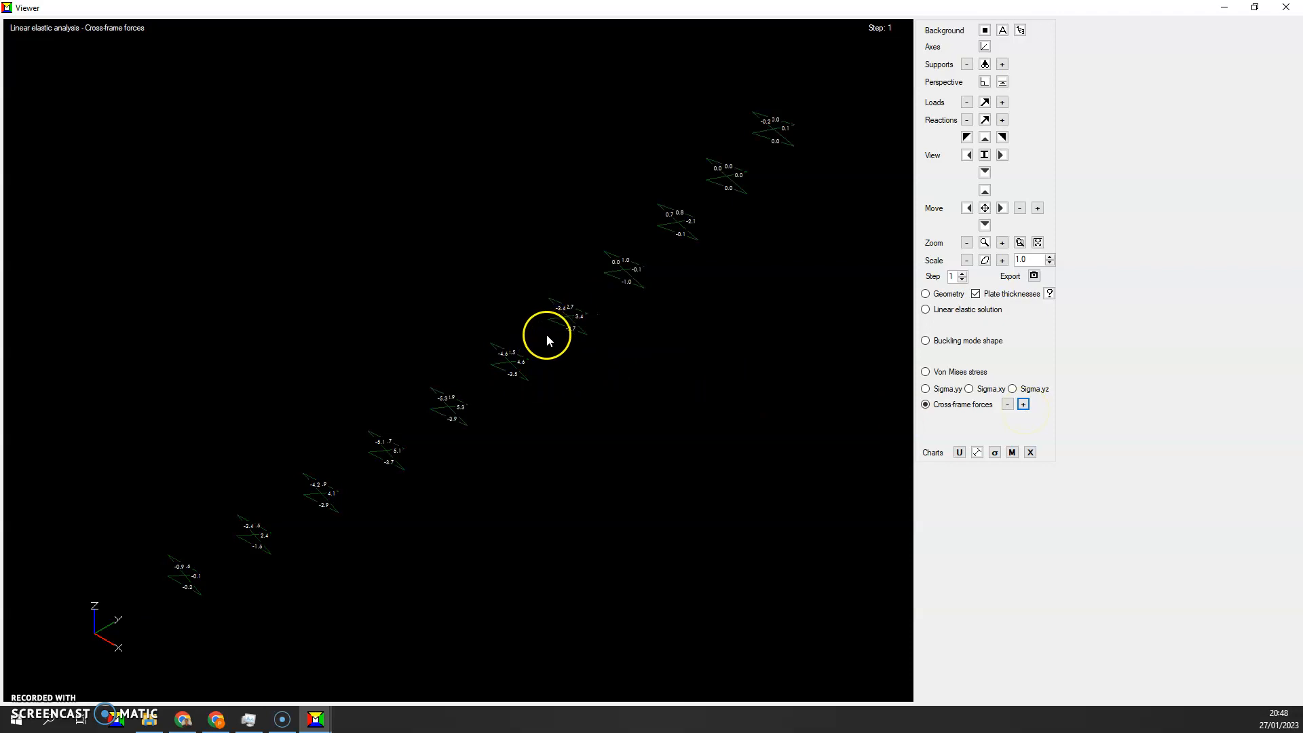
click(1023, 405)
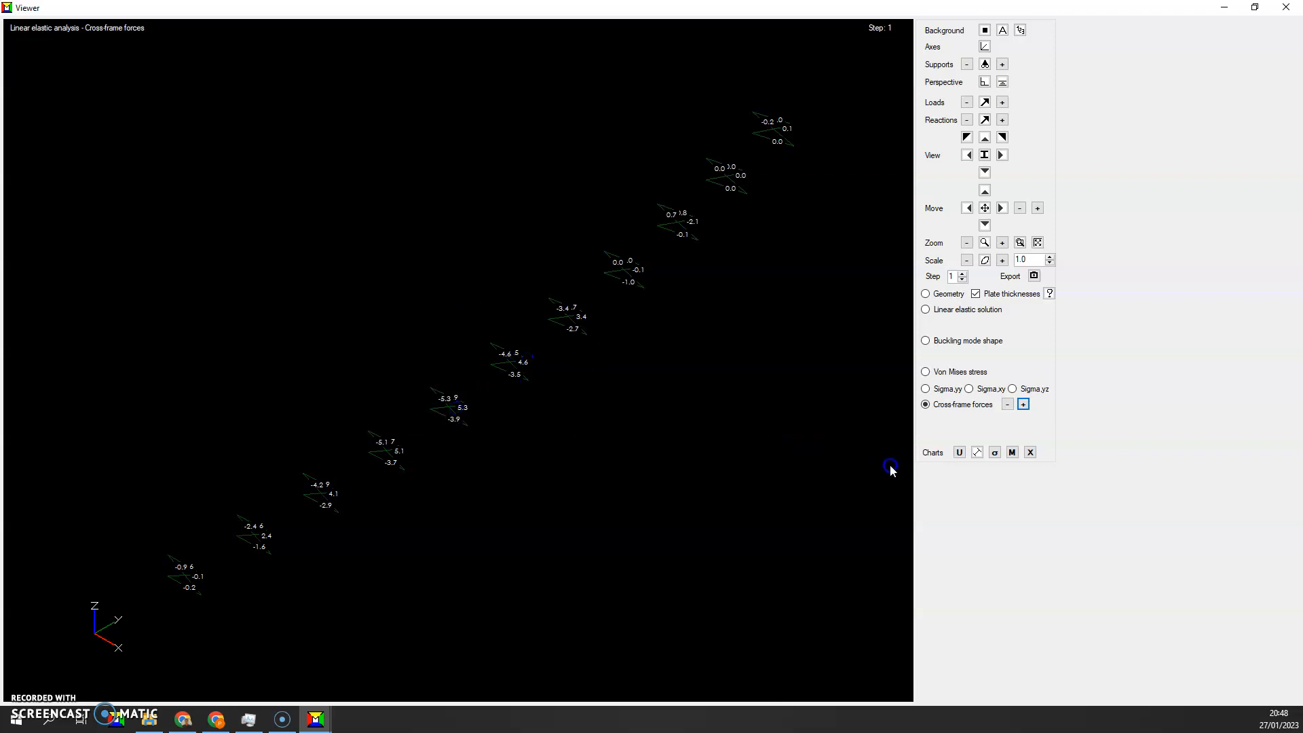
Display the linear elastic solution with enlarged support reaction values, and hide the reactions again
click(926, 309)
click(985, 119)
click(1003, 119)
click(1004, 120)
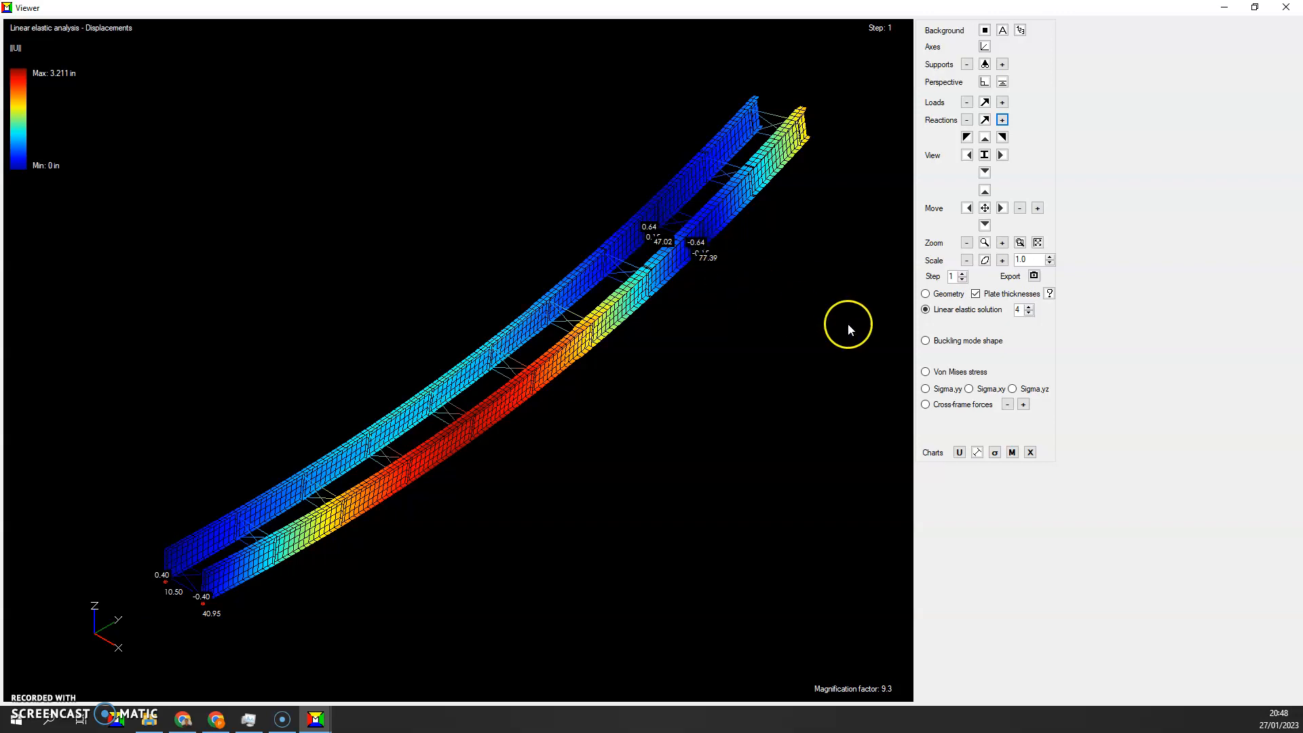
click(986, 121)
Advance to erection step 2, inspect its displacements, and browse the buckling mode shapes from mode 1 up to mode 6
click(962, 274)
click(159, 273)
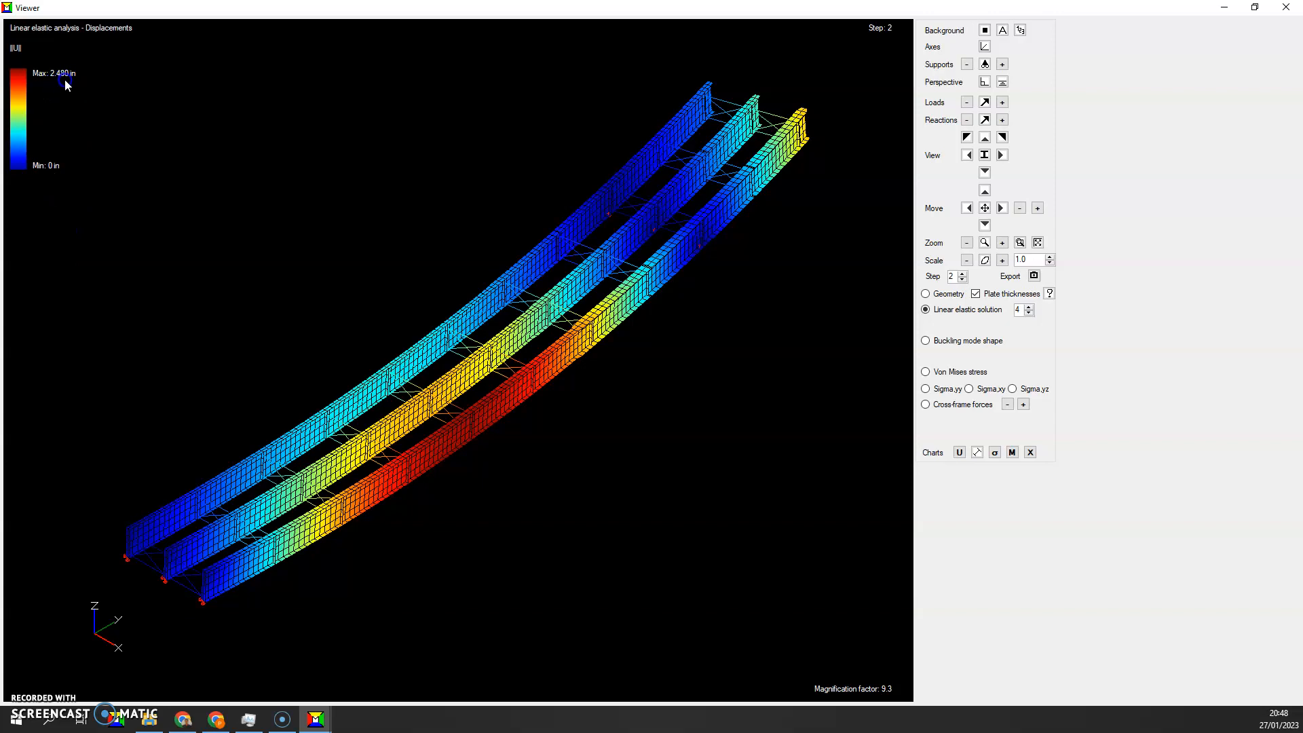
click(957, 341)
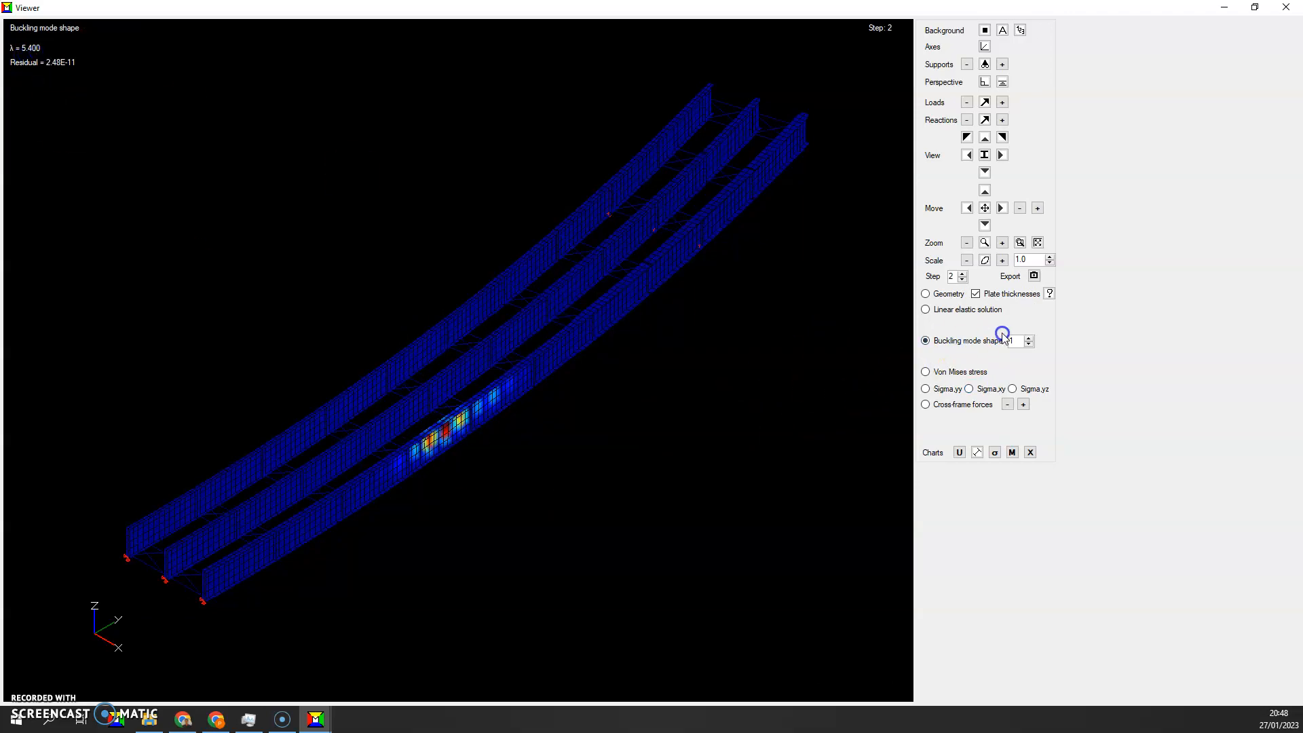
click(1028, 337)
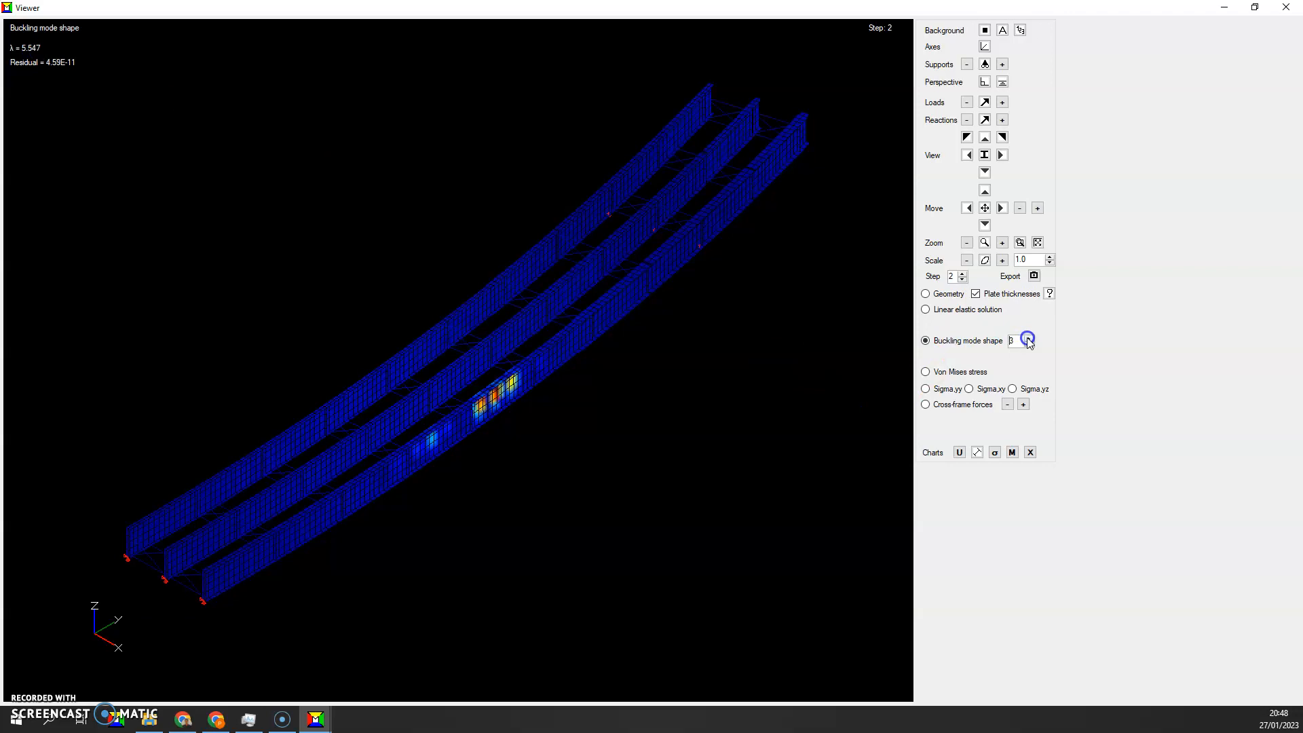
click(1028, 337)
click(1028, 337)
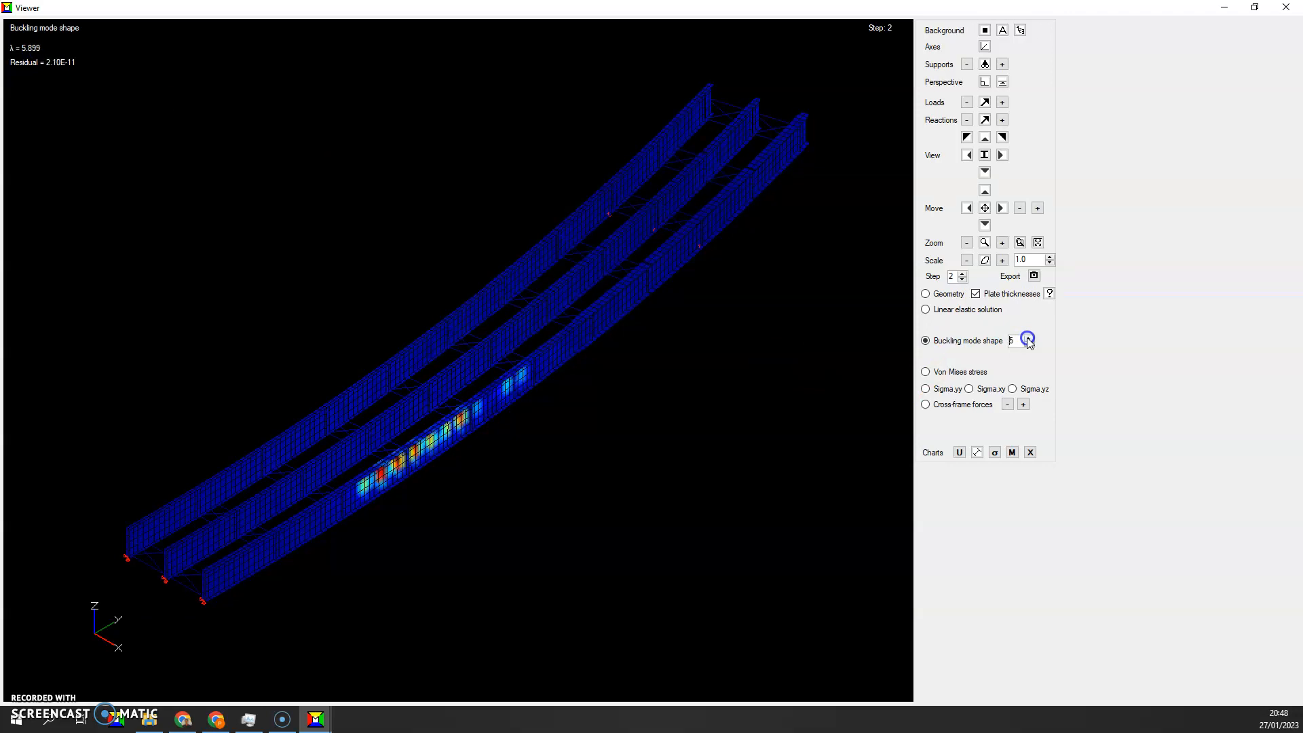
click(1028, 337)
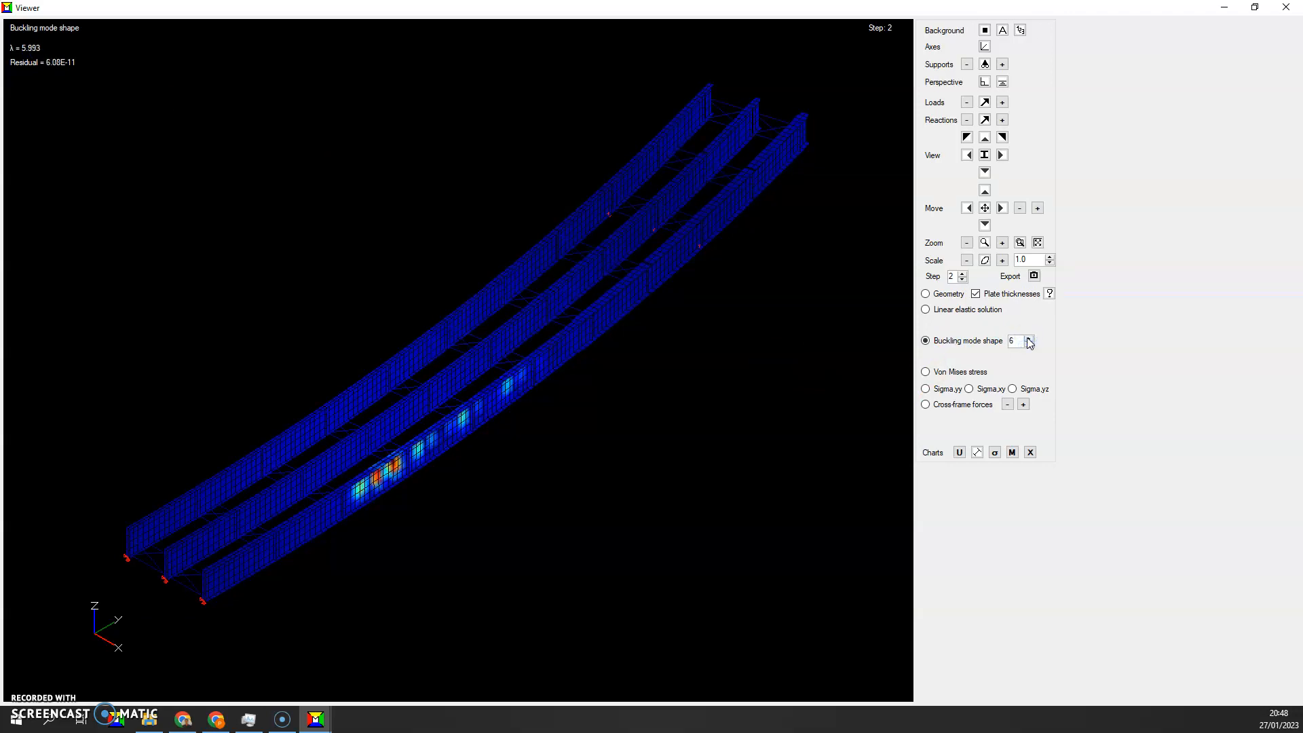
Return the step 2 buckling display to mode shape 1 and examine the buckled area of the outer girder
click(1027, 344)
click(1029, 347)
click(1029, 347)
click(1029, 346)
click(1029, 347)
click(648, 349)
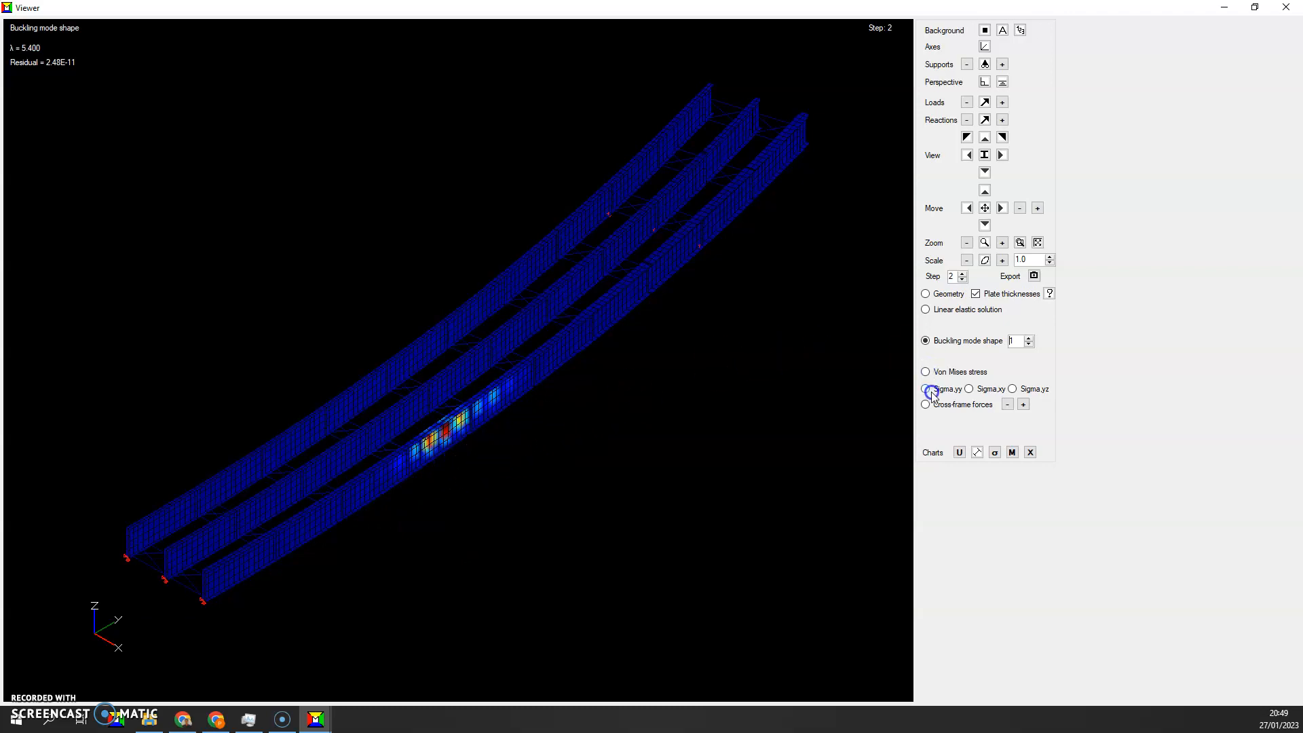
Display the linear elastic displacements and advance through erection step 3 to step 4
click(927, 310)
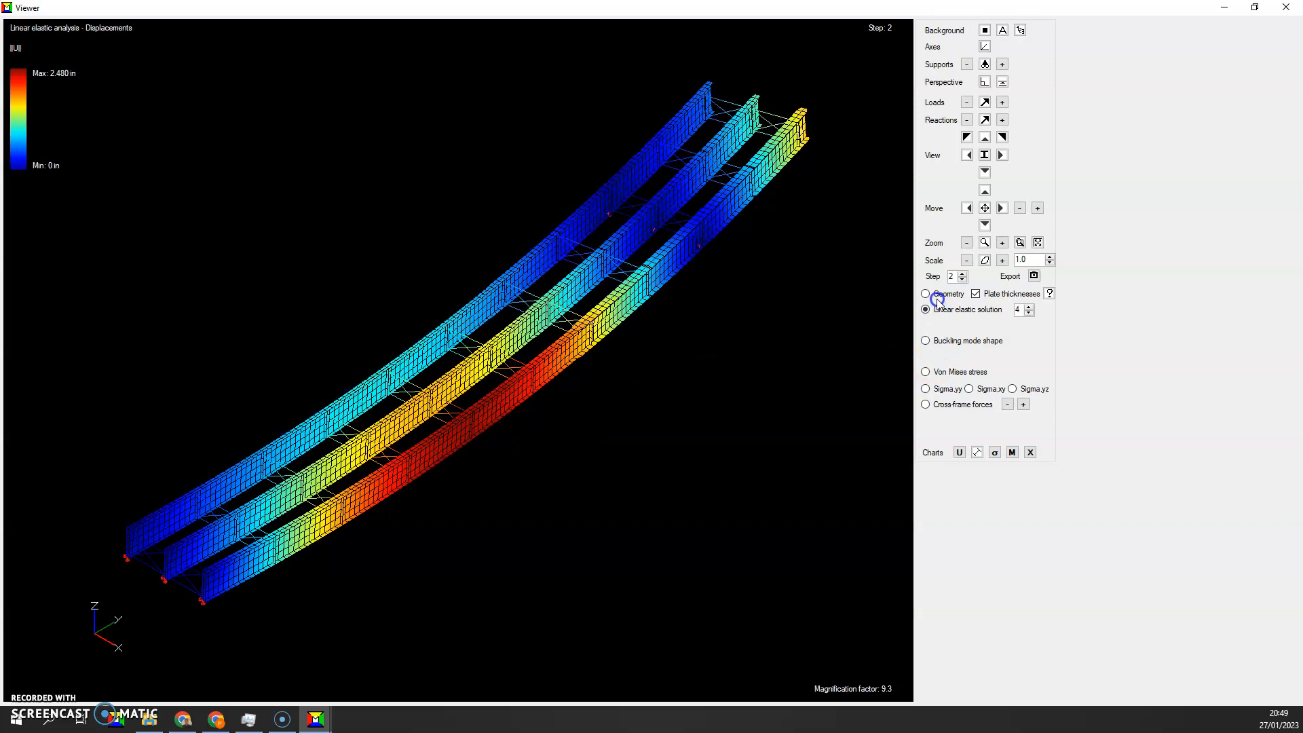
click(961, 274)
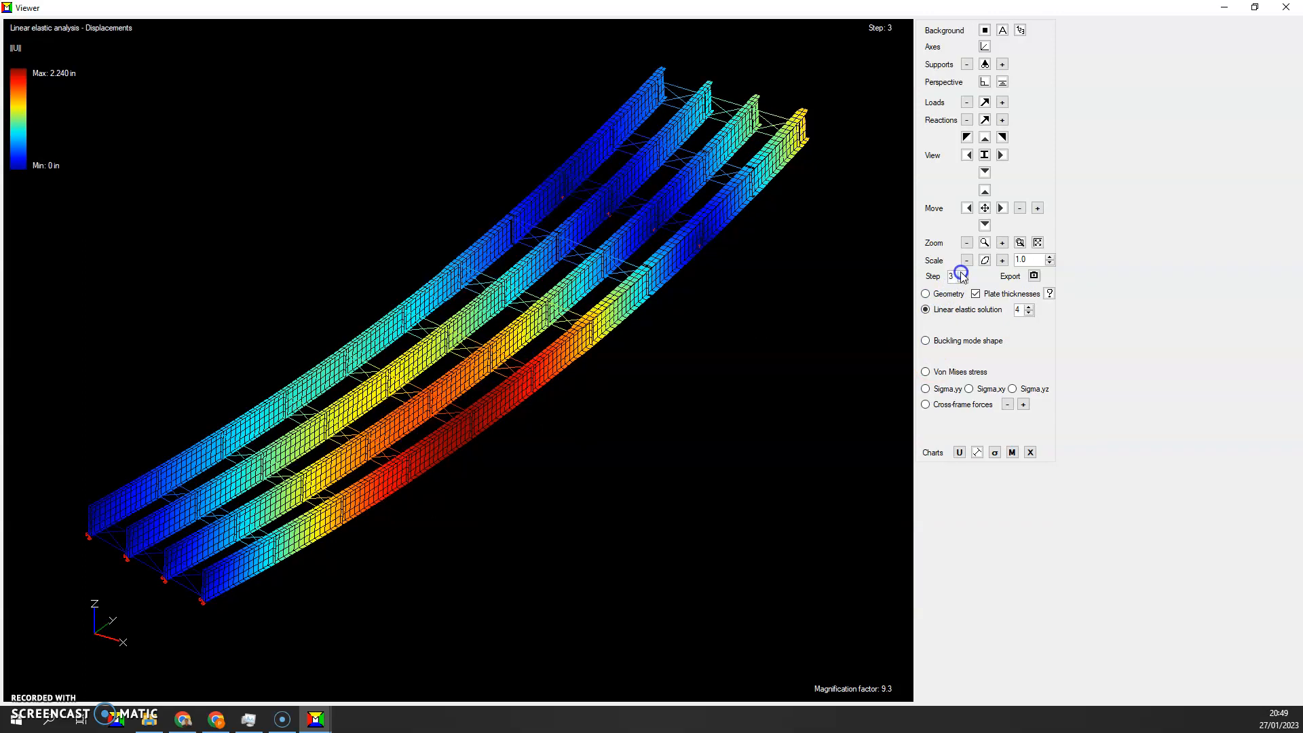
click(962, 273)
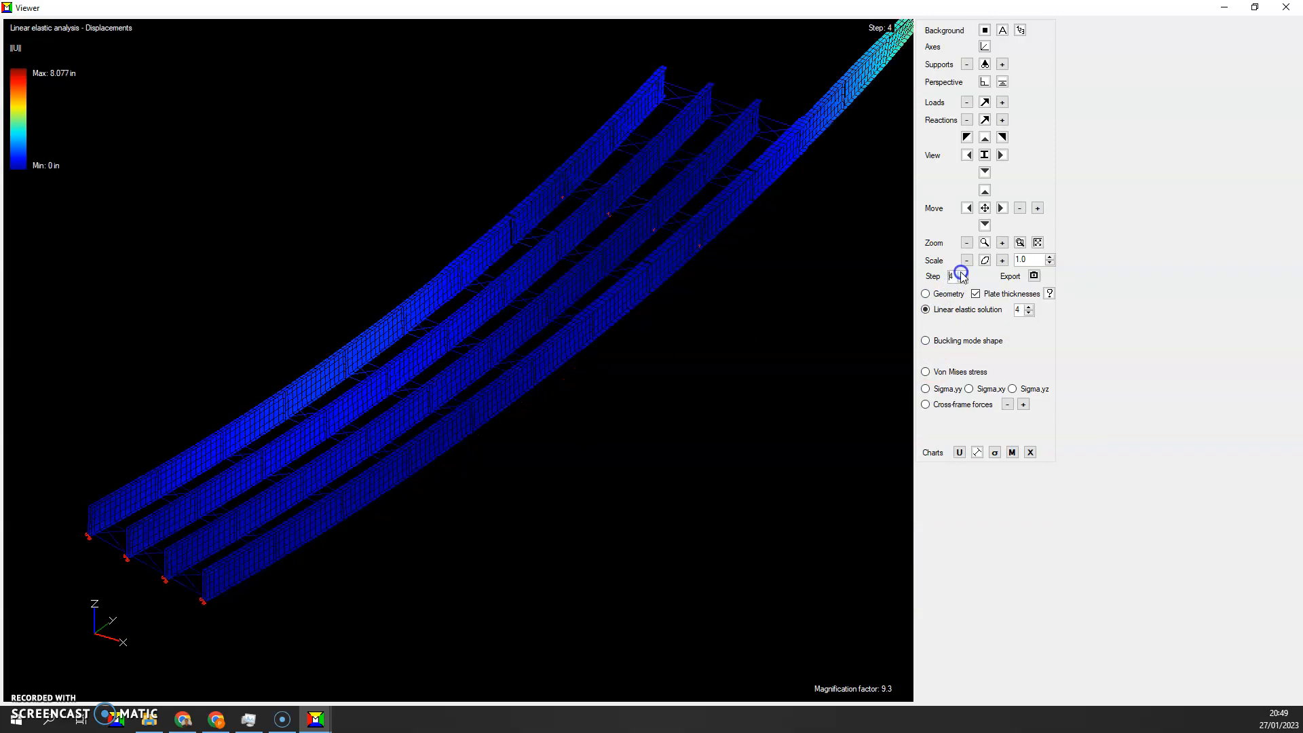
Fit the whole step 4 structure in the display and show its buckling mode shape 1
click(966, 247)
click(985, 225)
click(985, 224)
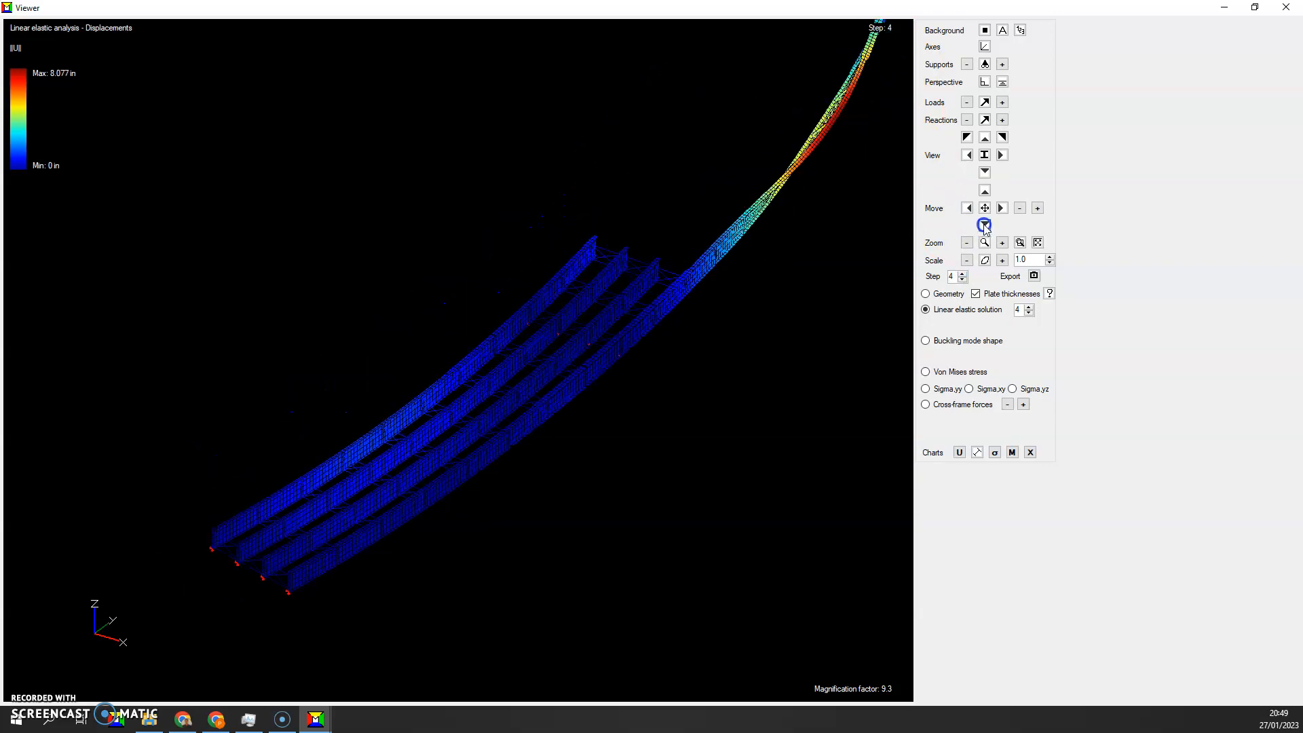
click(985, 224)
click(985, 225)
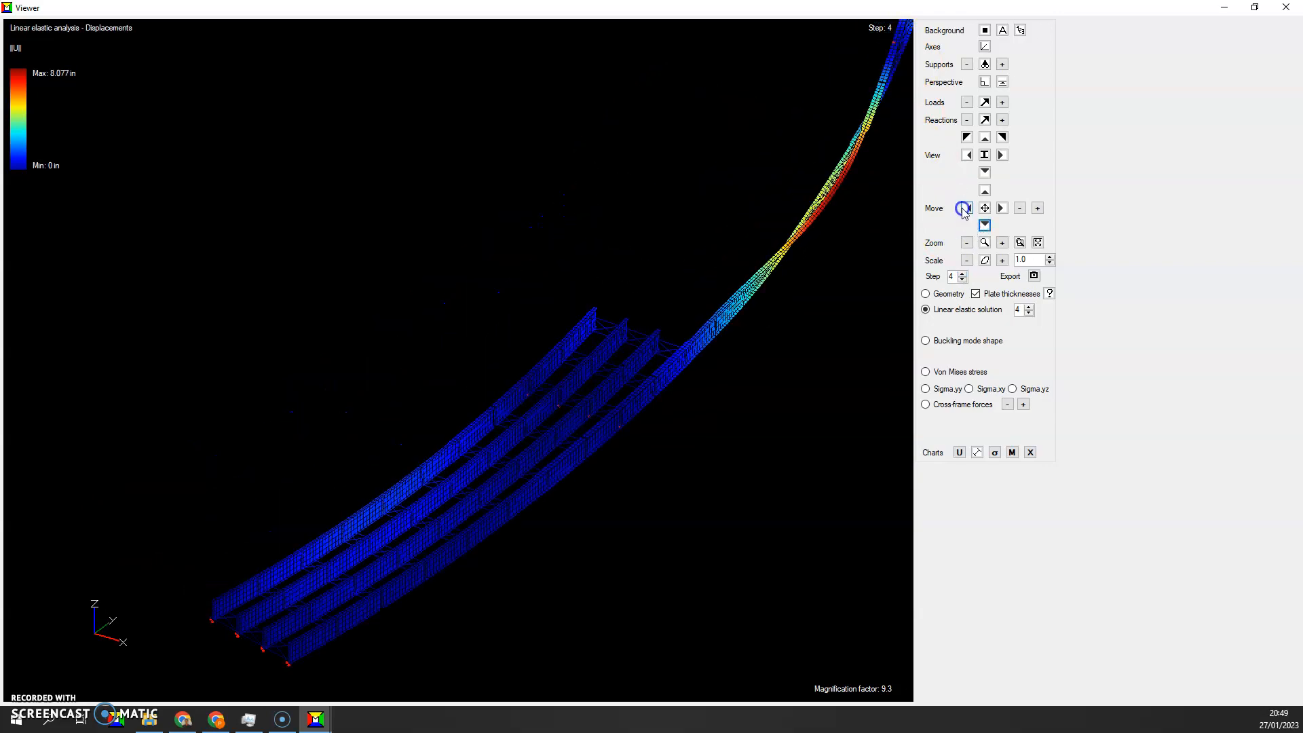
click(967, 208)
click(985, 224)
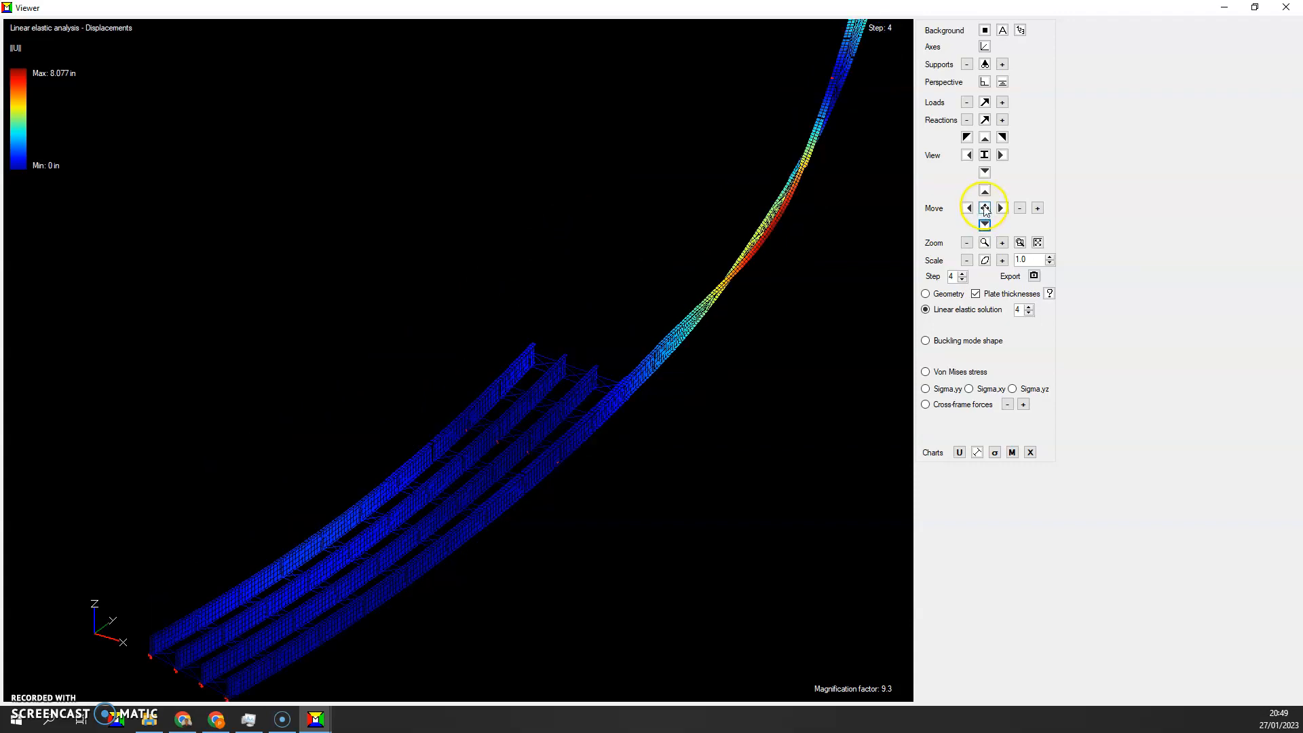
click(967, 243)
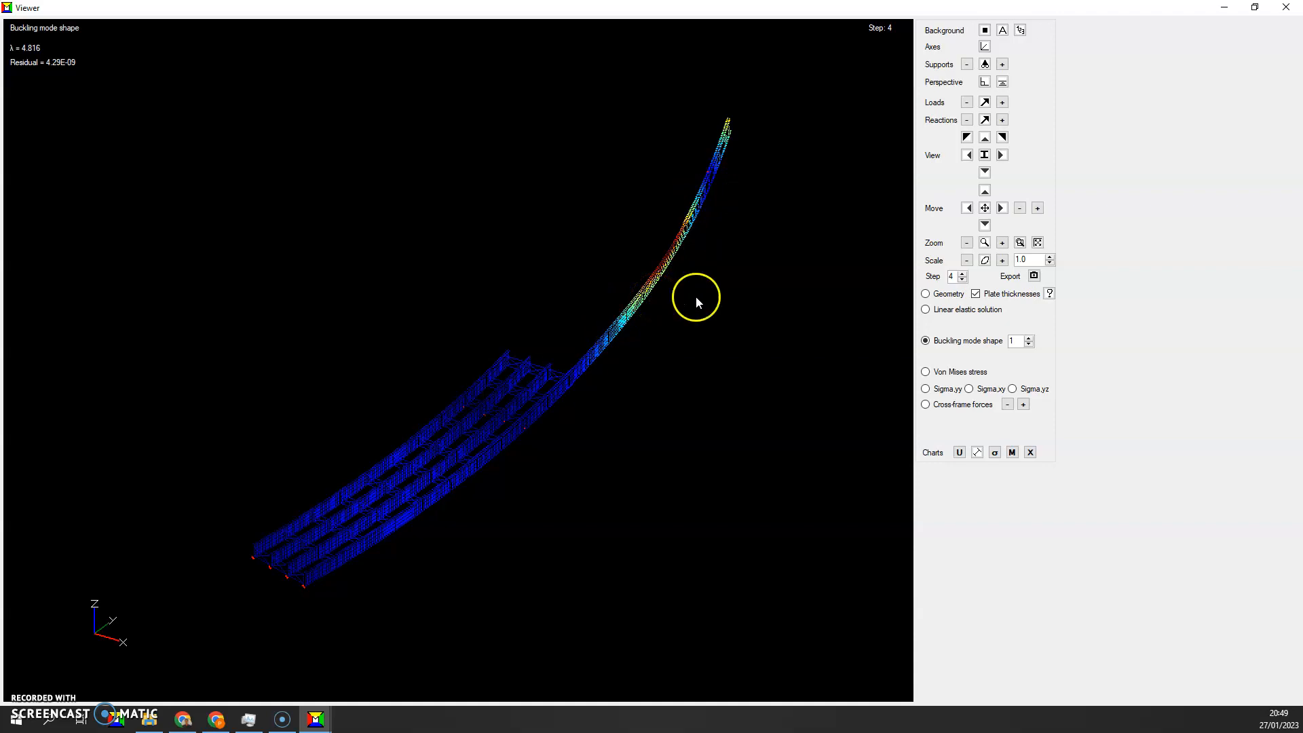
Return to the linear elastic solution, advance to erection step 5, and display its Sigma,yy stress on the top face
click(926, 310)
click(963, 274)
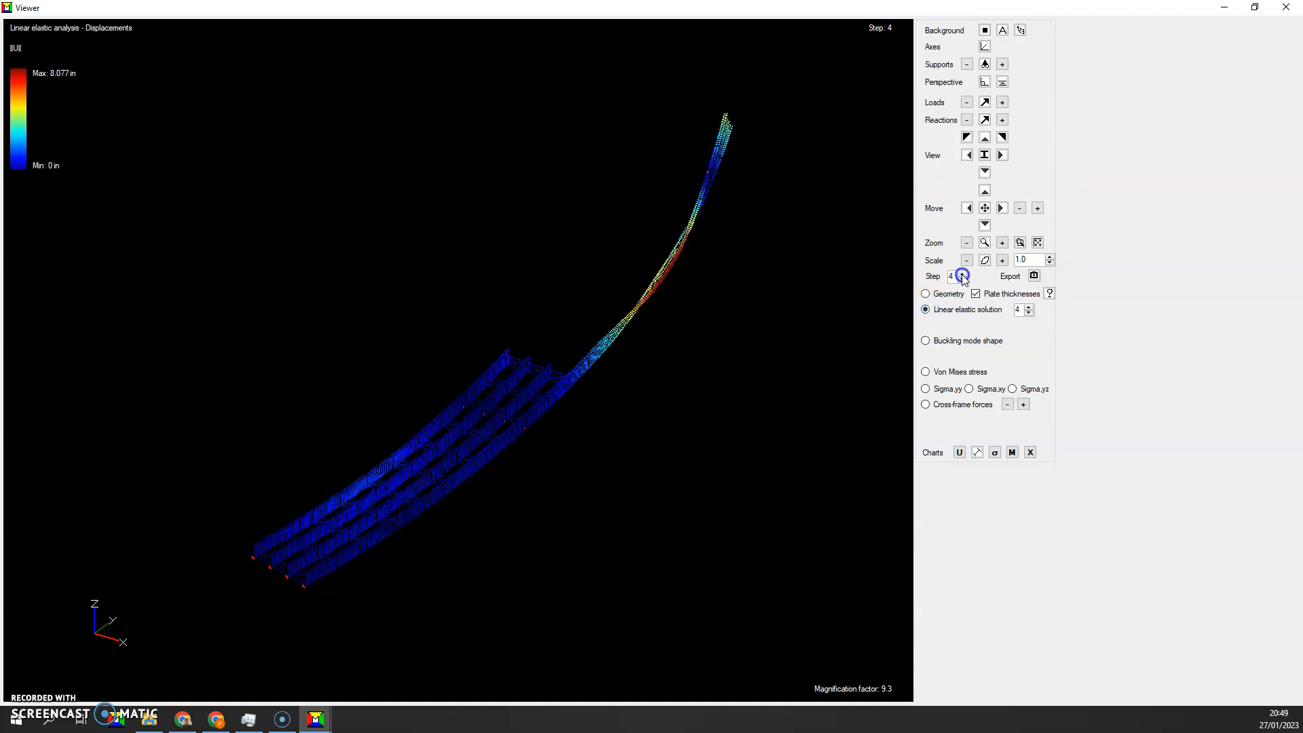
click(963, 273)
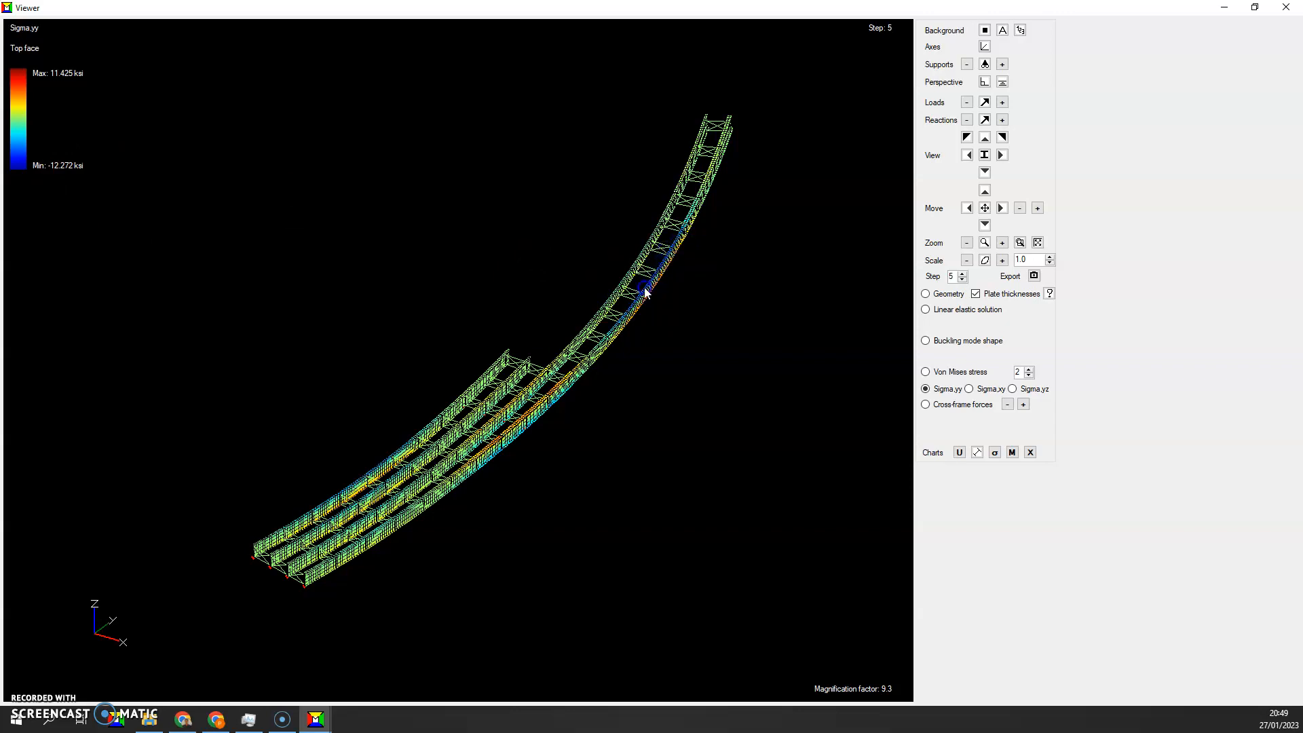
click(624, 310)
Display the linear elastic displacements for erection steps 6 and 7, with the whole step 7 structure in the display
click(932, 318)
click(960, 274)
click(961, 274)
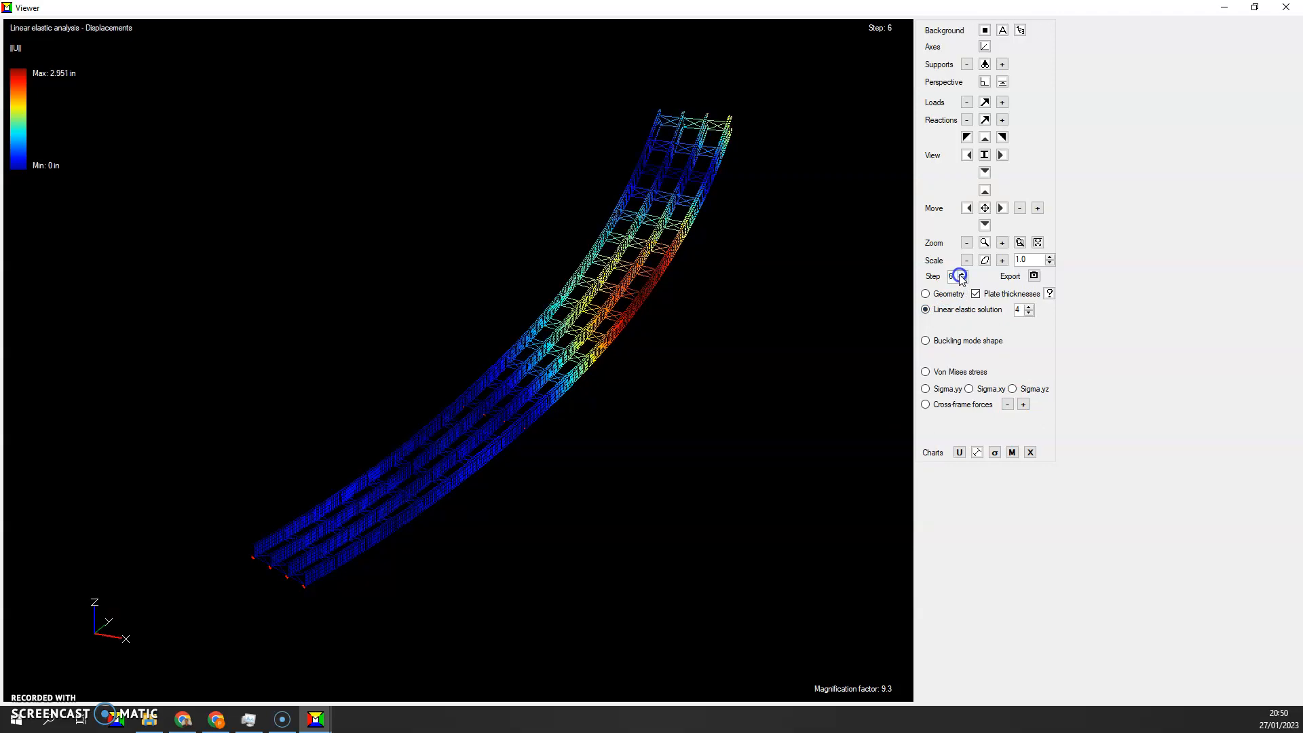
click(961, 274)
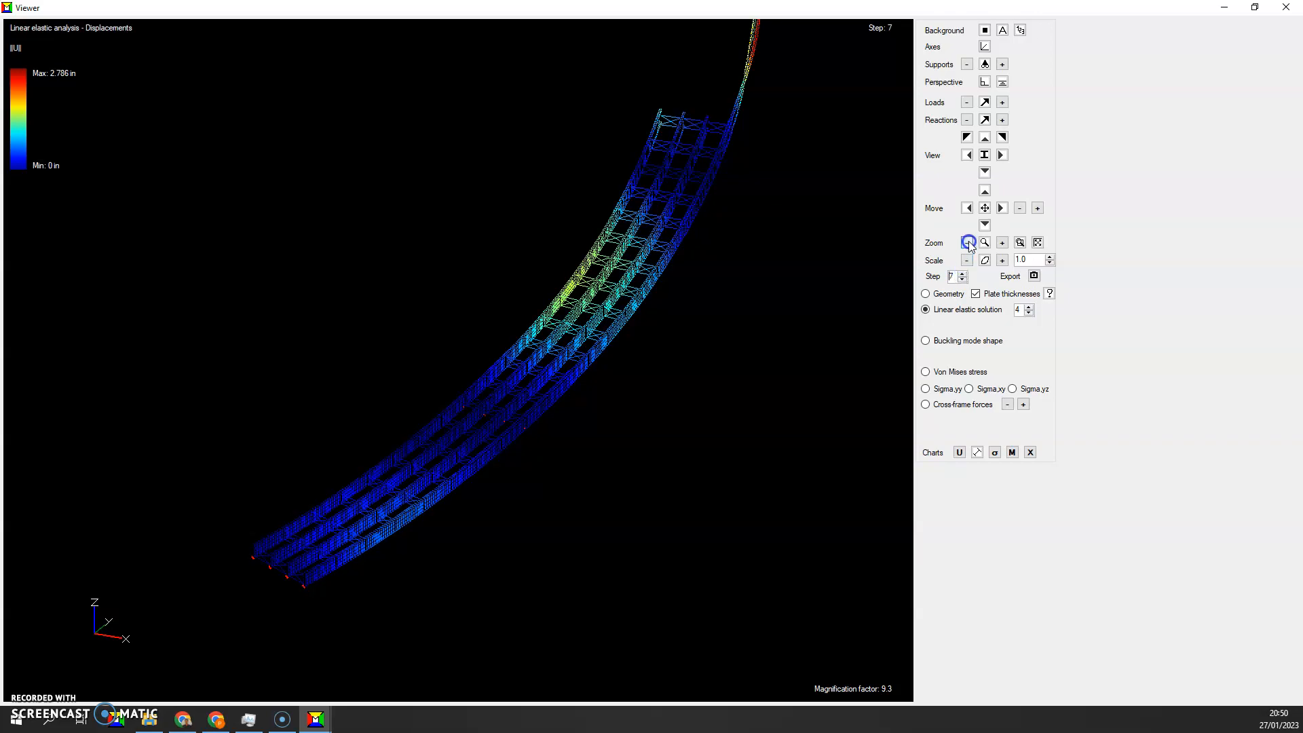
click(984, 226)
click(983, 226)
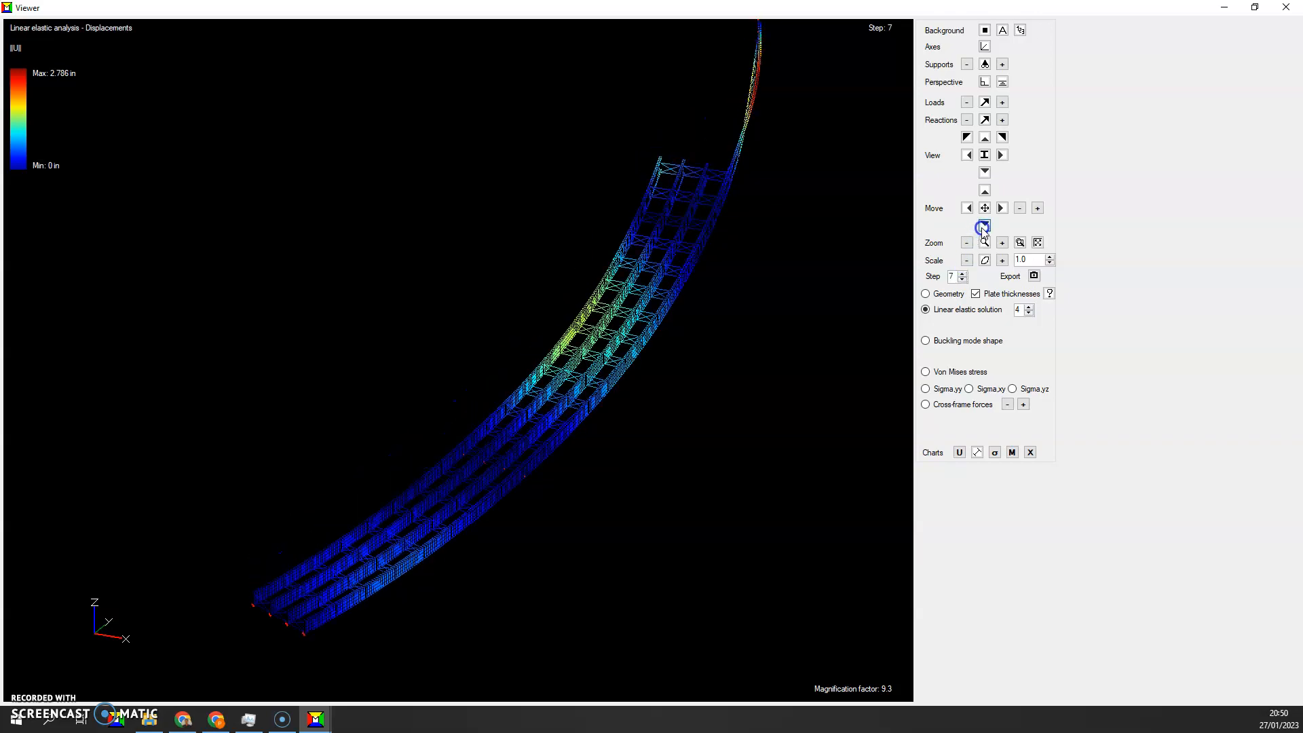
click(983, 226)
click(983, 226)
click(967, 207)
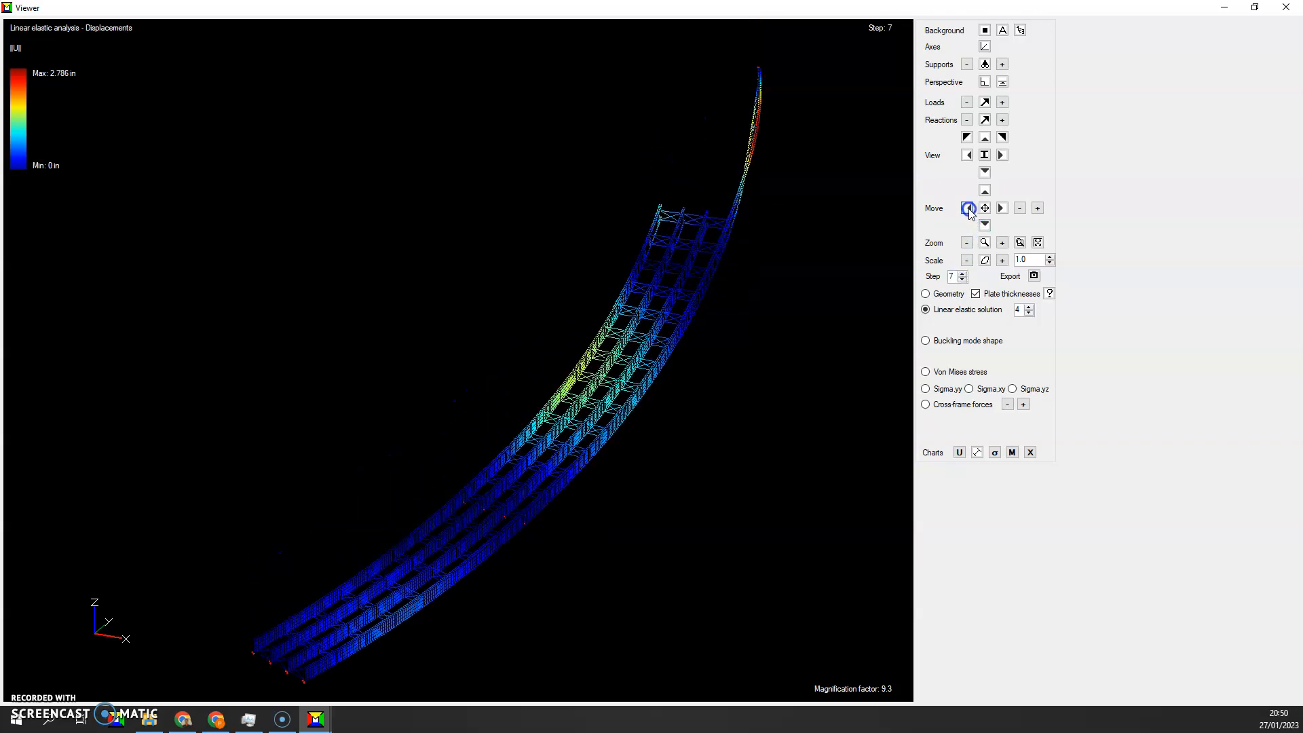
Display buckling mode shape 1 for step 7, toggle its deformation scaling, and show the linear elastic displacements for step 8
click(961, 341)
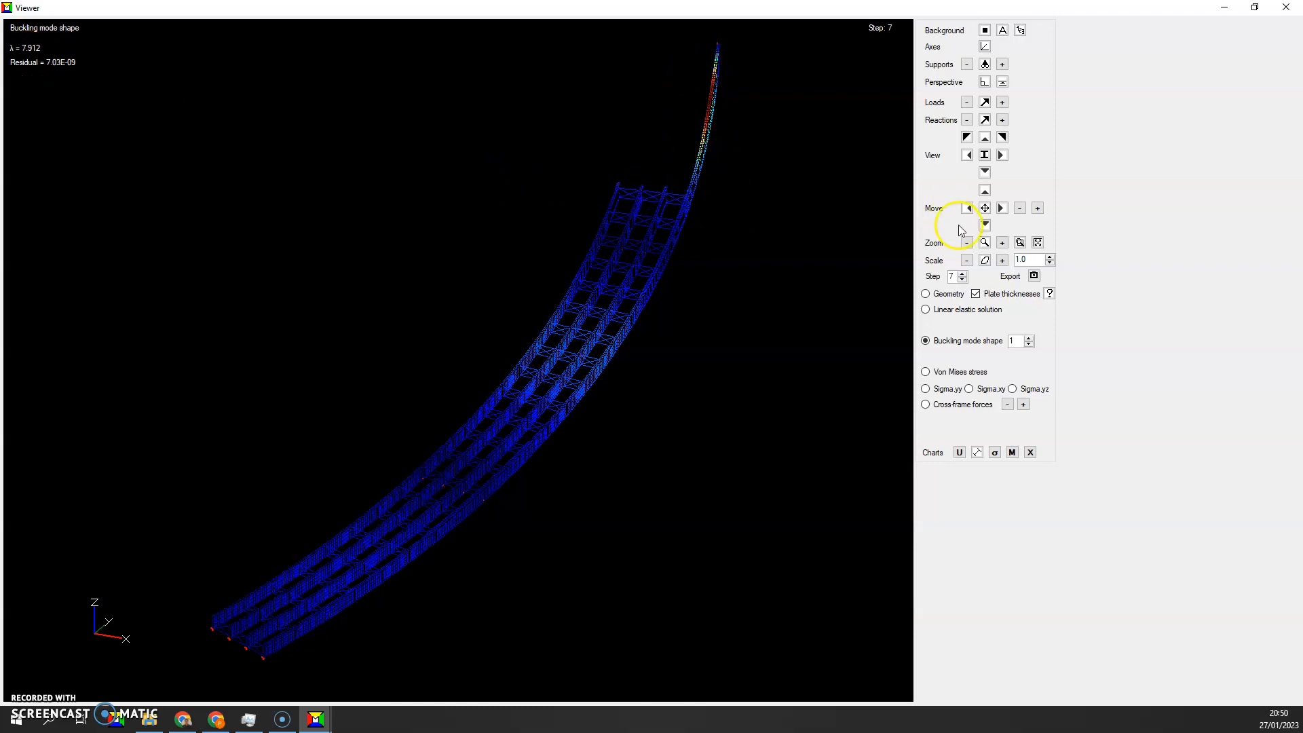
click(985, 261)
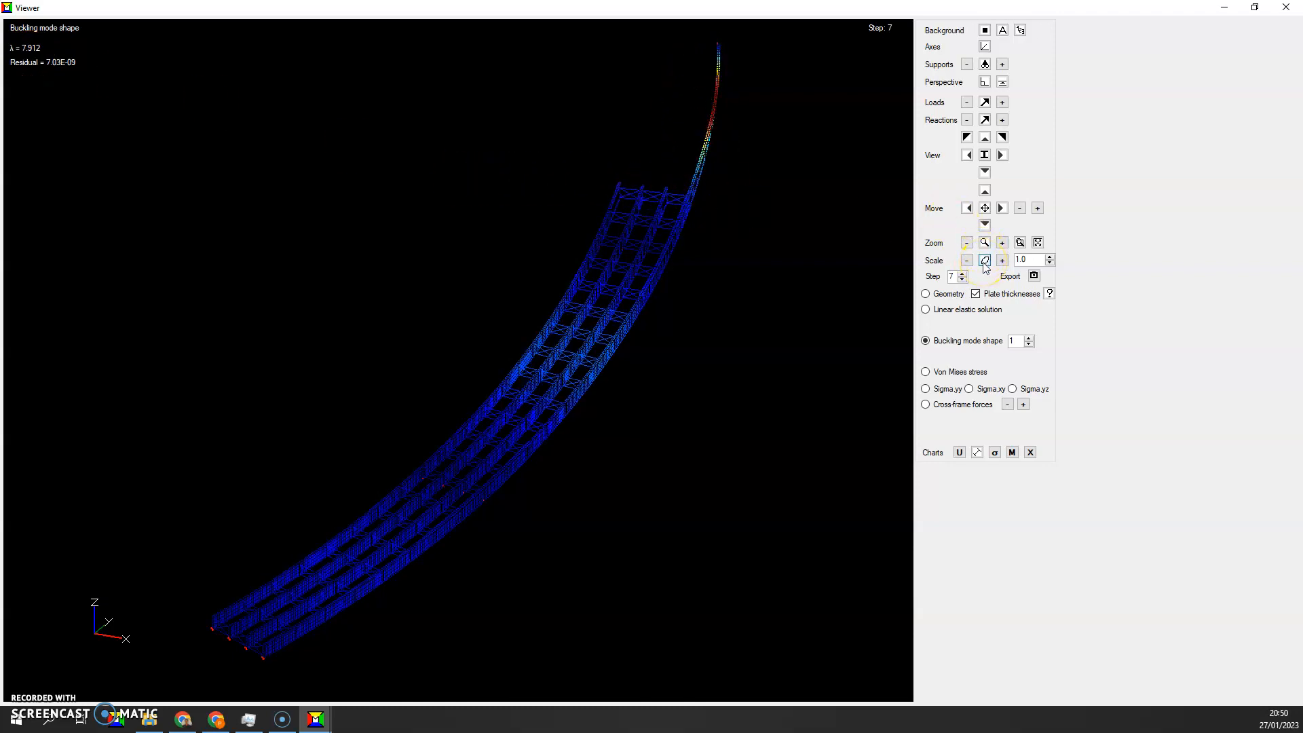
click(950, 311)
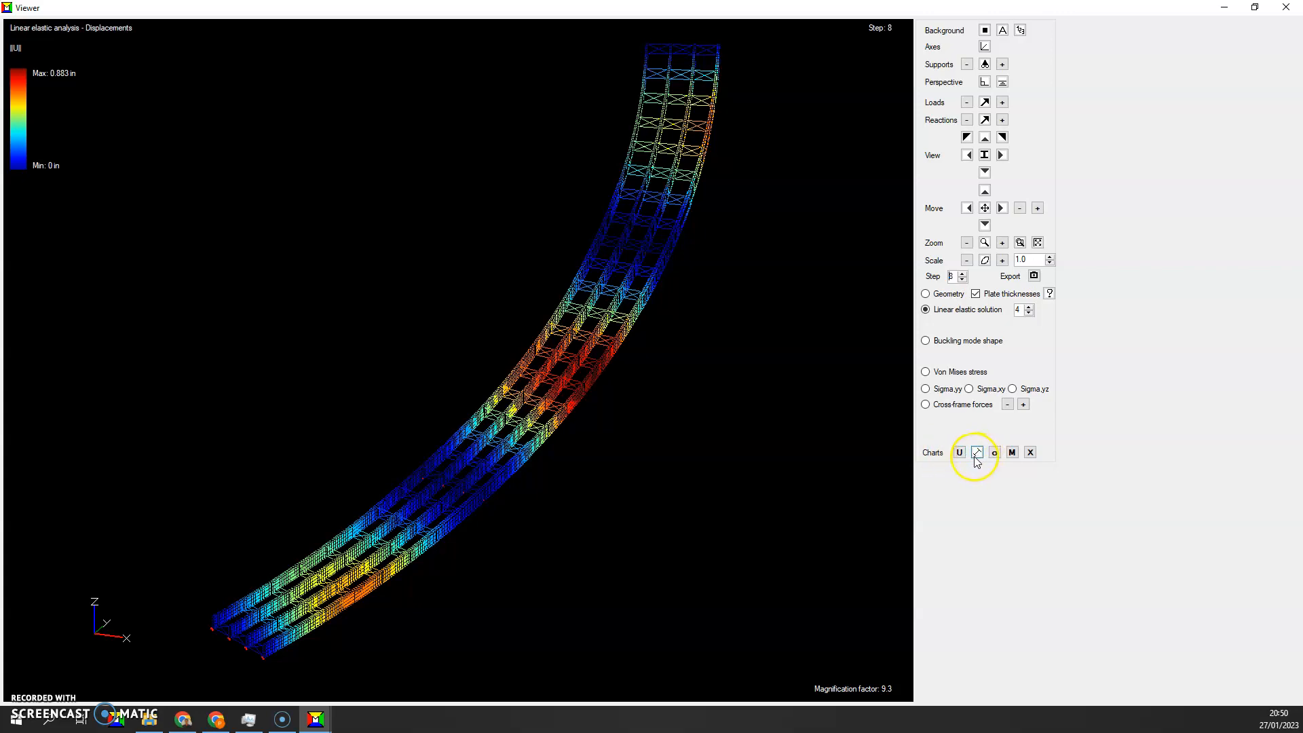
Open the shear and moment diagrams and plot the girder moment diagram for erection steps 1, 2, 3 and 8
click(1011, 453)
click(860, 202)
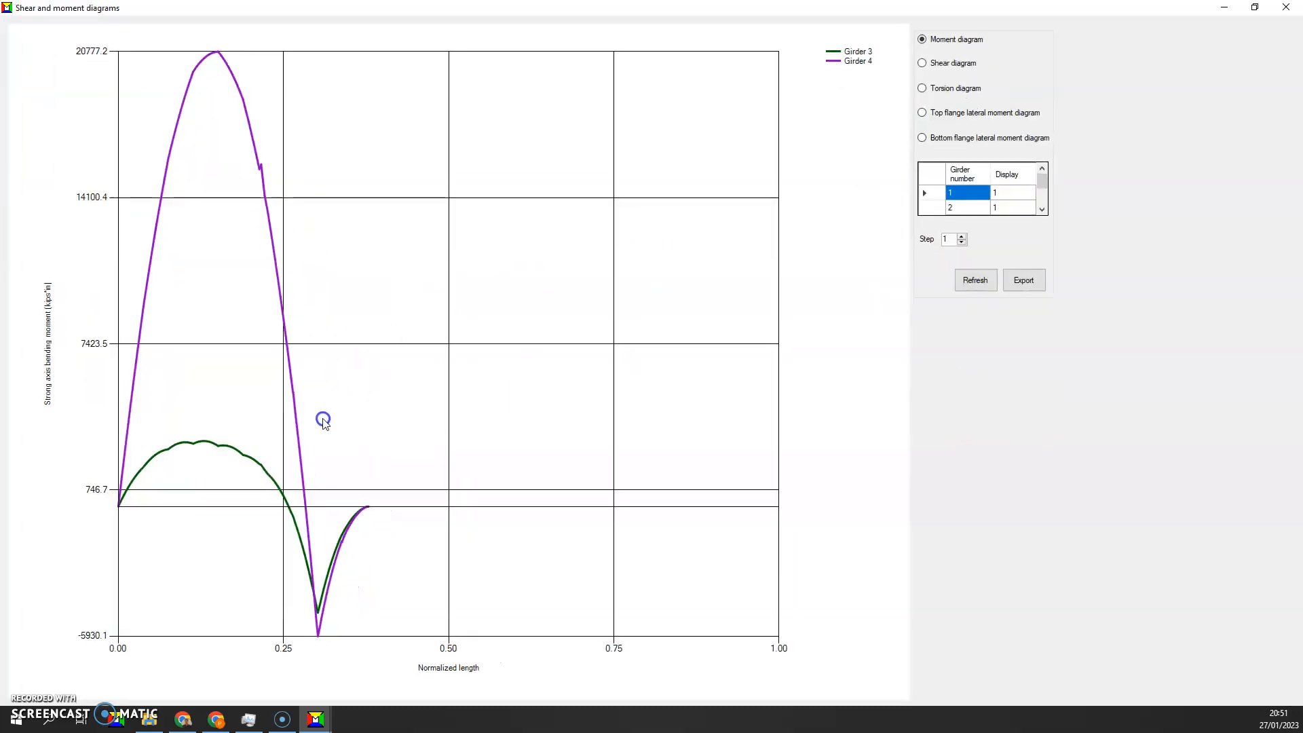
click(967, 277)
click(962, 236)
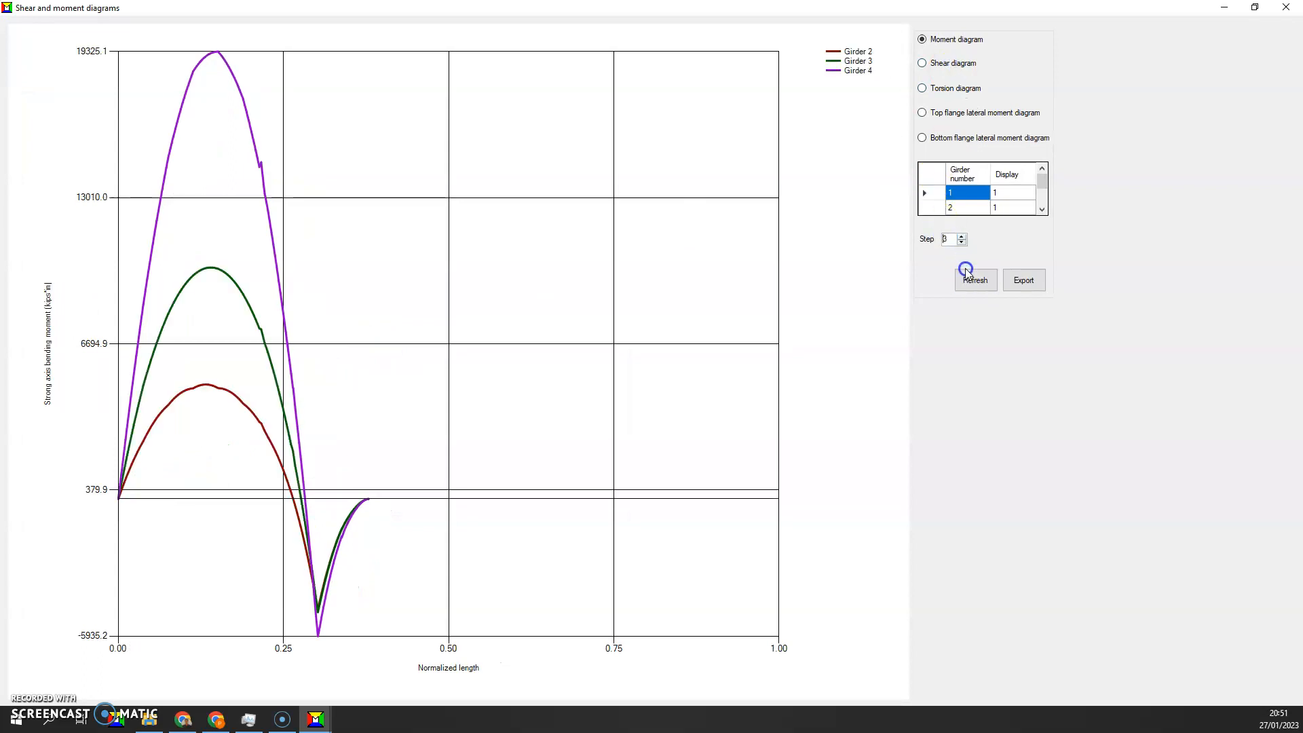
click(966, 280)
click(961, 237)
click(961, 237)
click(961, 236)
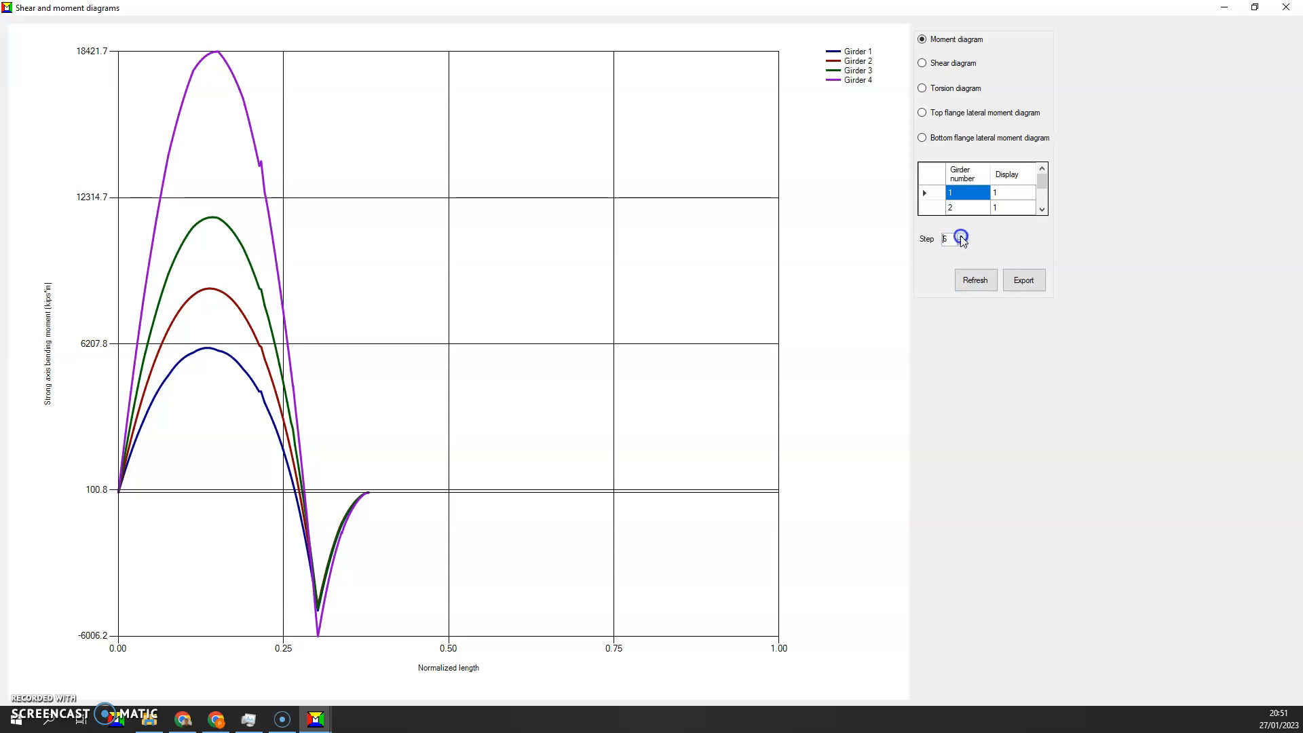
click(975, 280)
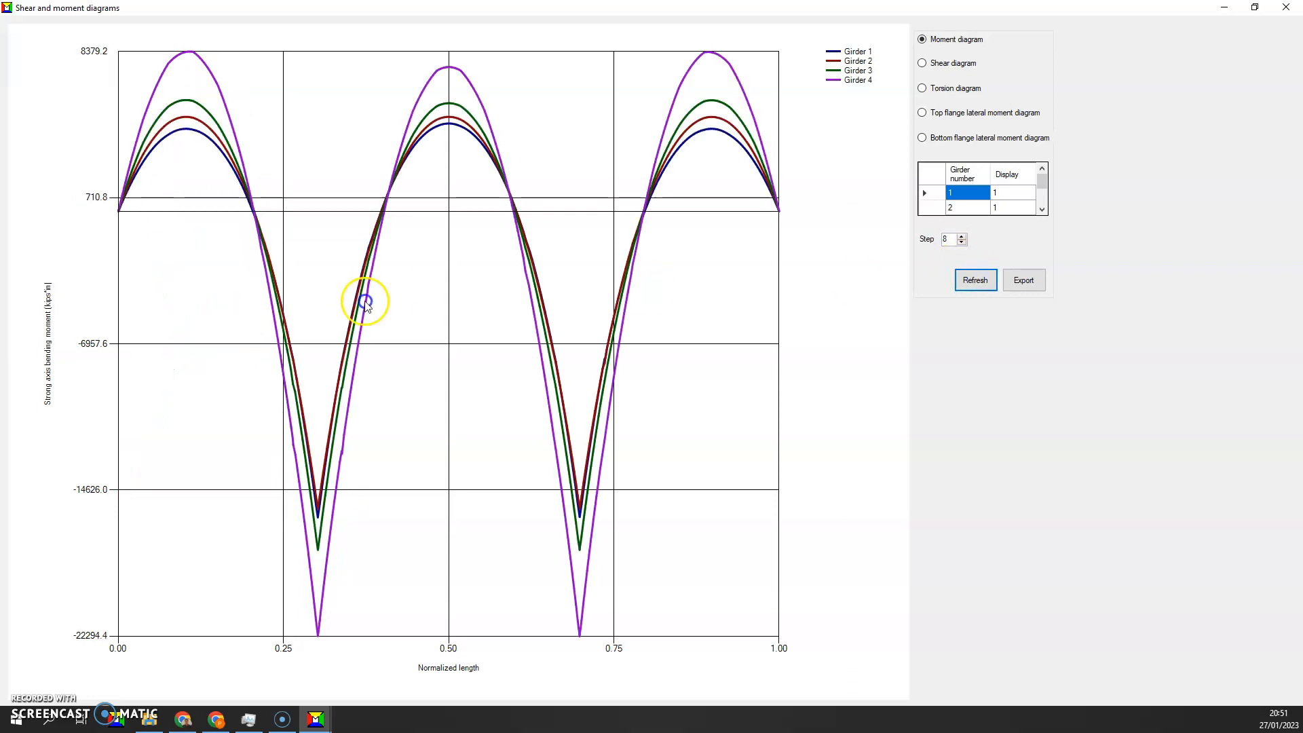
Plot the shear diagram and the torsion diagram of all four girders for erection step 8
click(951, 65)
click(967, 279)
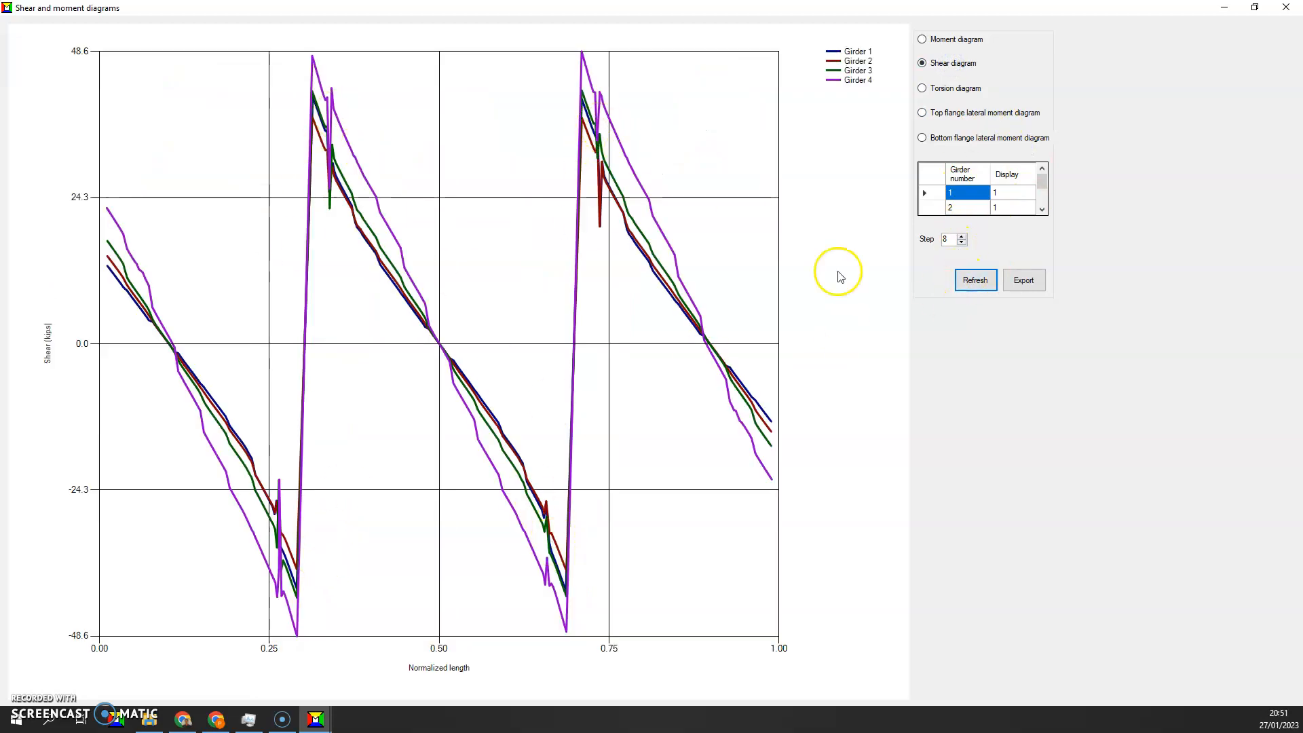
click(954, 89)
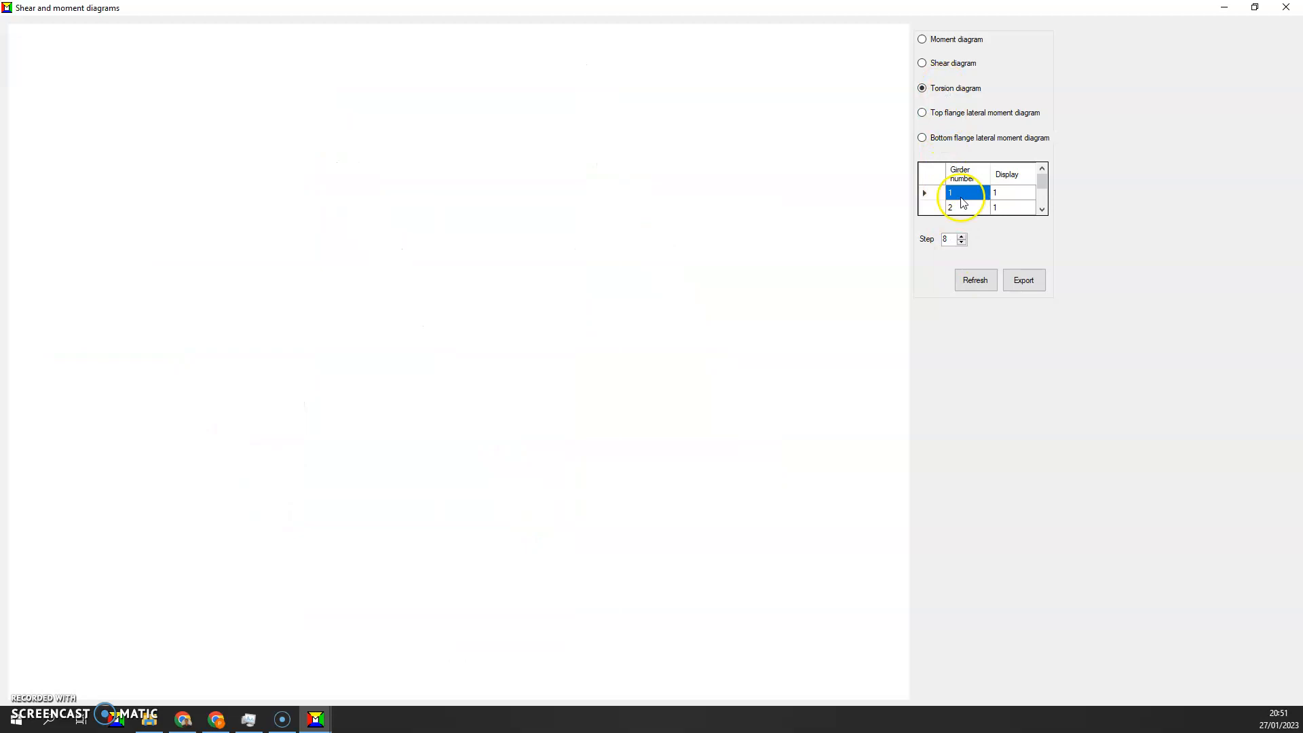
click(968, 279)
Plot the top flange and bottom flange lateral moment diagrams of all four girders for erection step 8
click(939, 112)
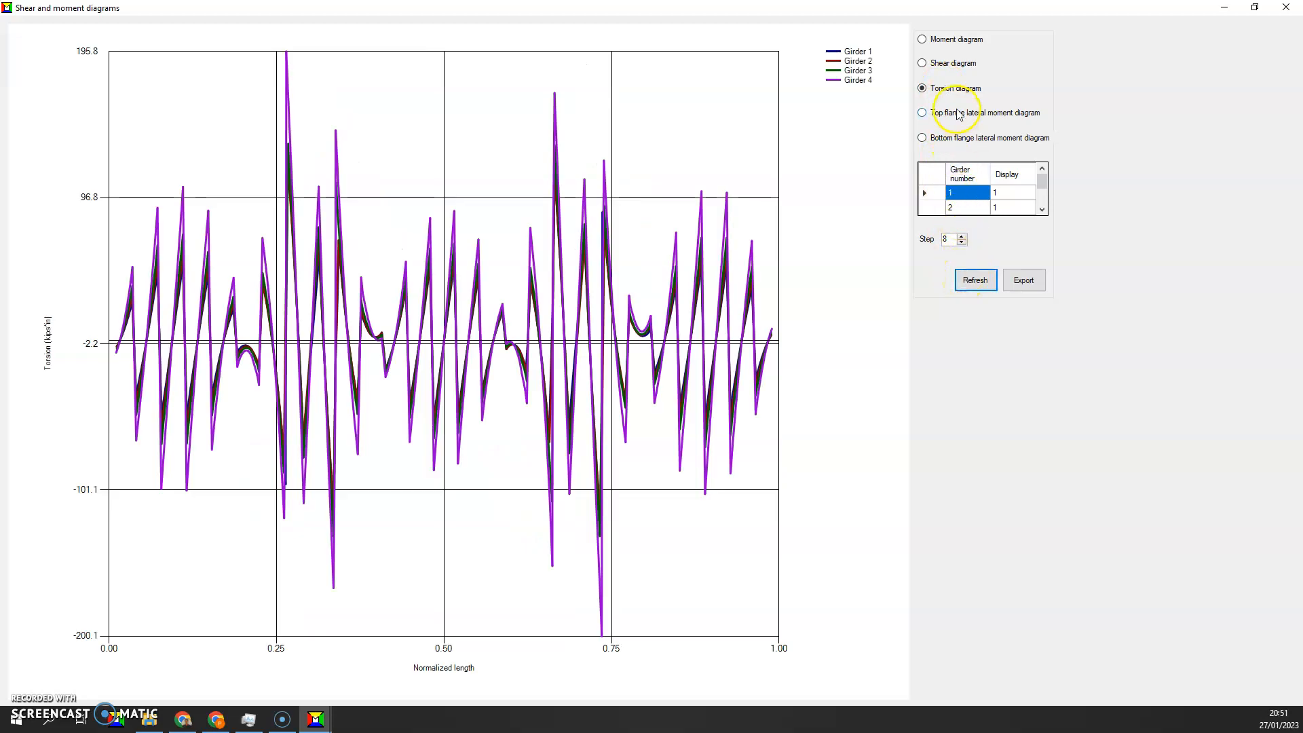
click(974, 280)
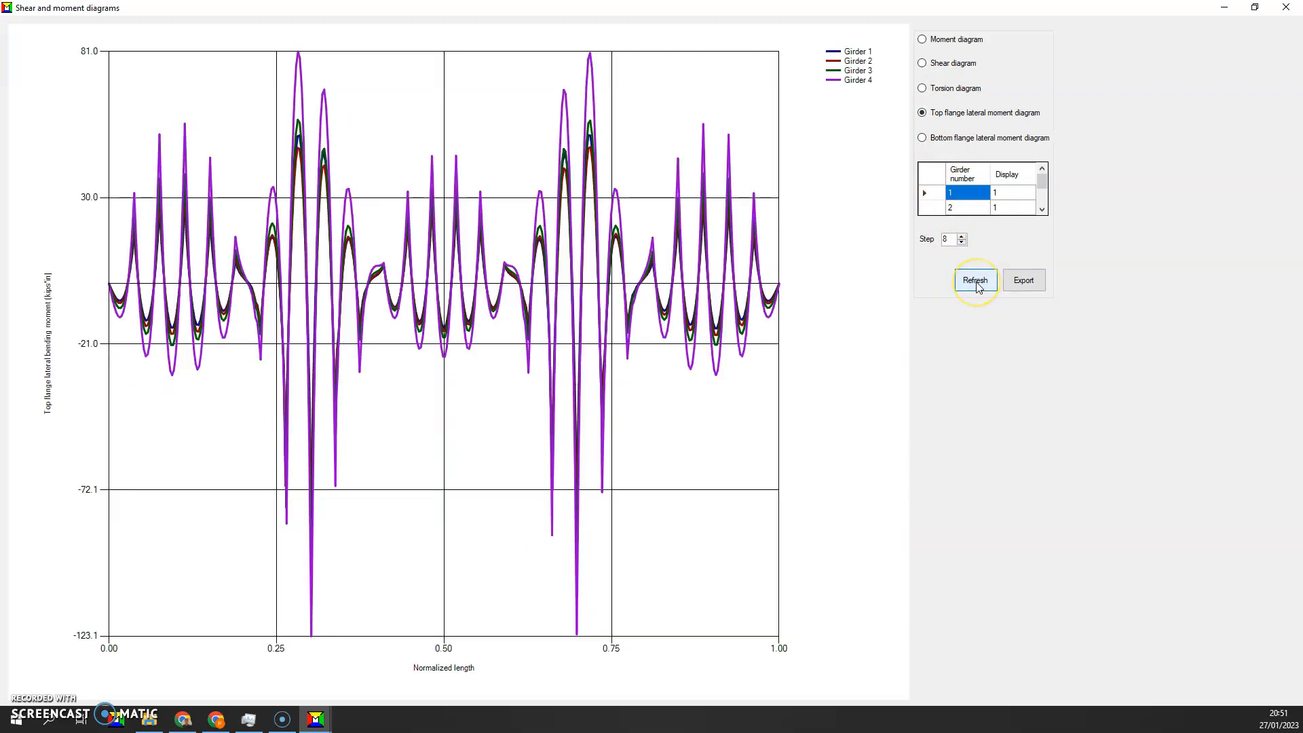
click(958, 138)
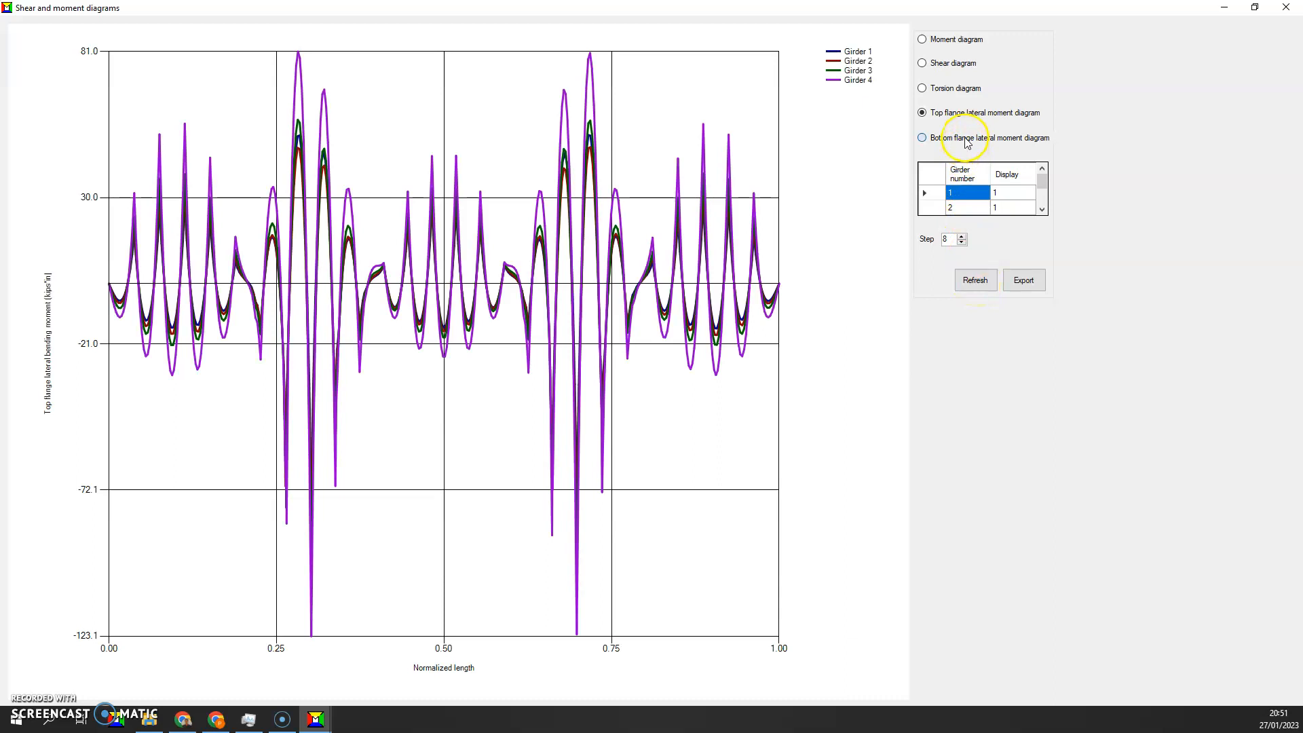
click(982, 282)
Set the display of girders 1, 2 and 3 to 0, replot girder 4's bottom flange lateral moment, and close the diagrams
scroll(1009, 203, down, 1)
scroll(1009, 203, up, 1)
scroll(1009, 204, down, 1)
scroll(1009, 203, up, 1)
click(1010, 195)
text(0)
key(Return)
text(0)
key(Return)
text(0)
key(Return)
click(984, 280)
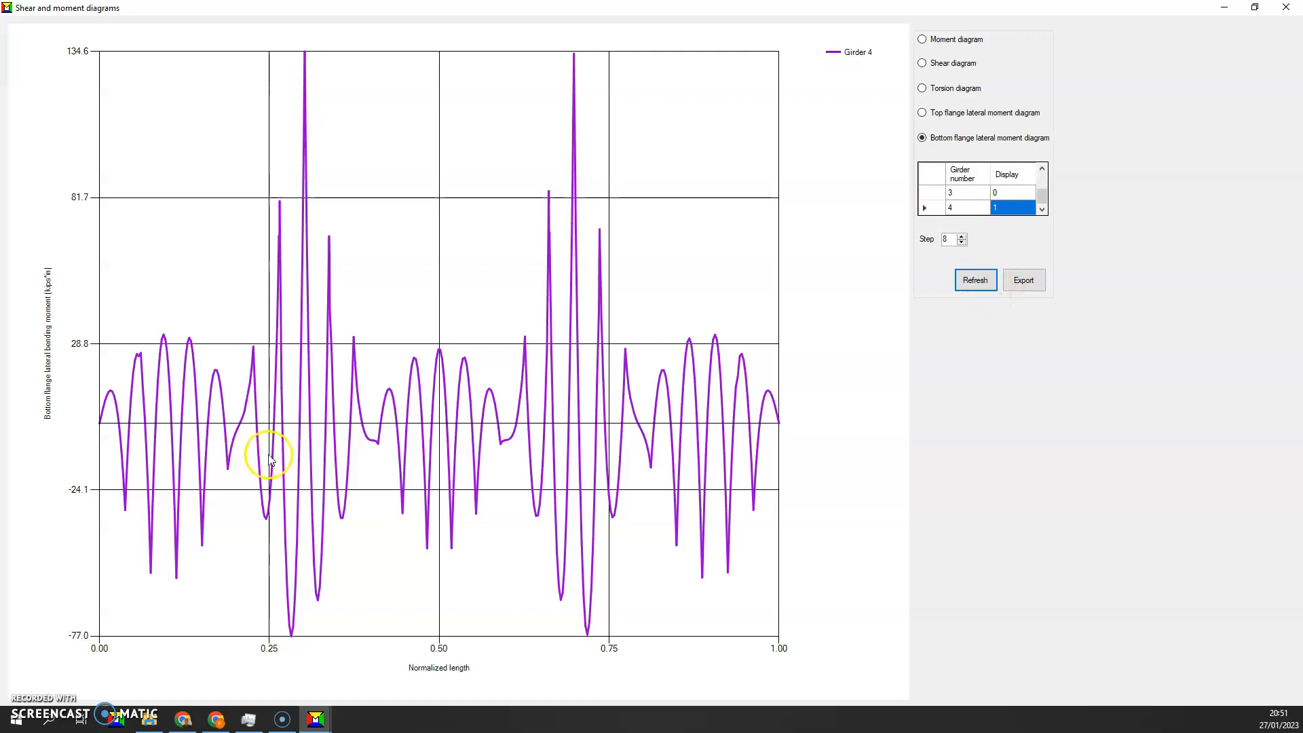
click(1289, 9)
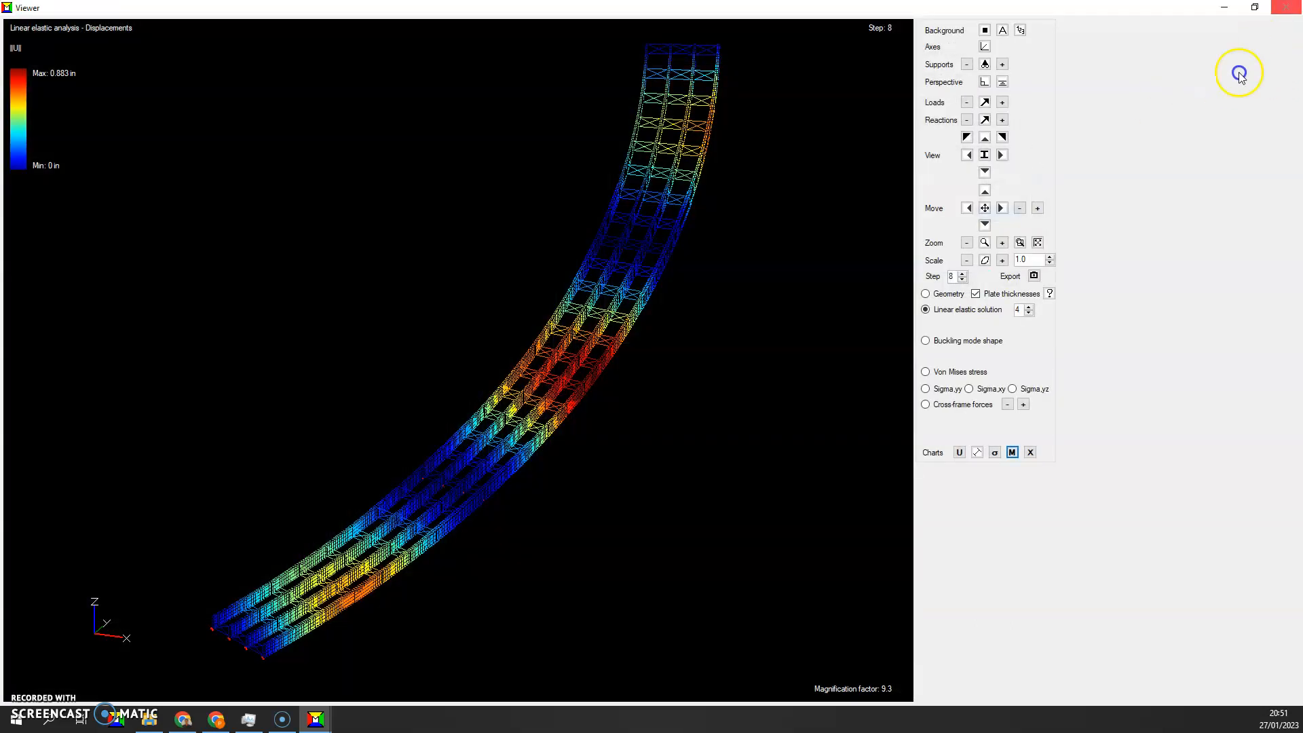
Open the brace forces chart and plot erection step 8 with the X-frame top and bottom chords' display set to 0
click(1030, 453)
click(989, 200)
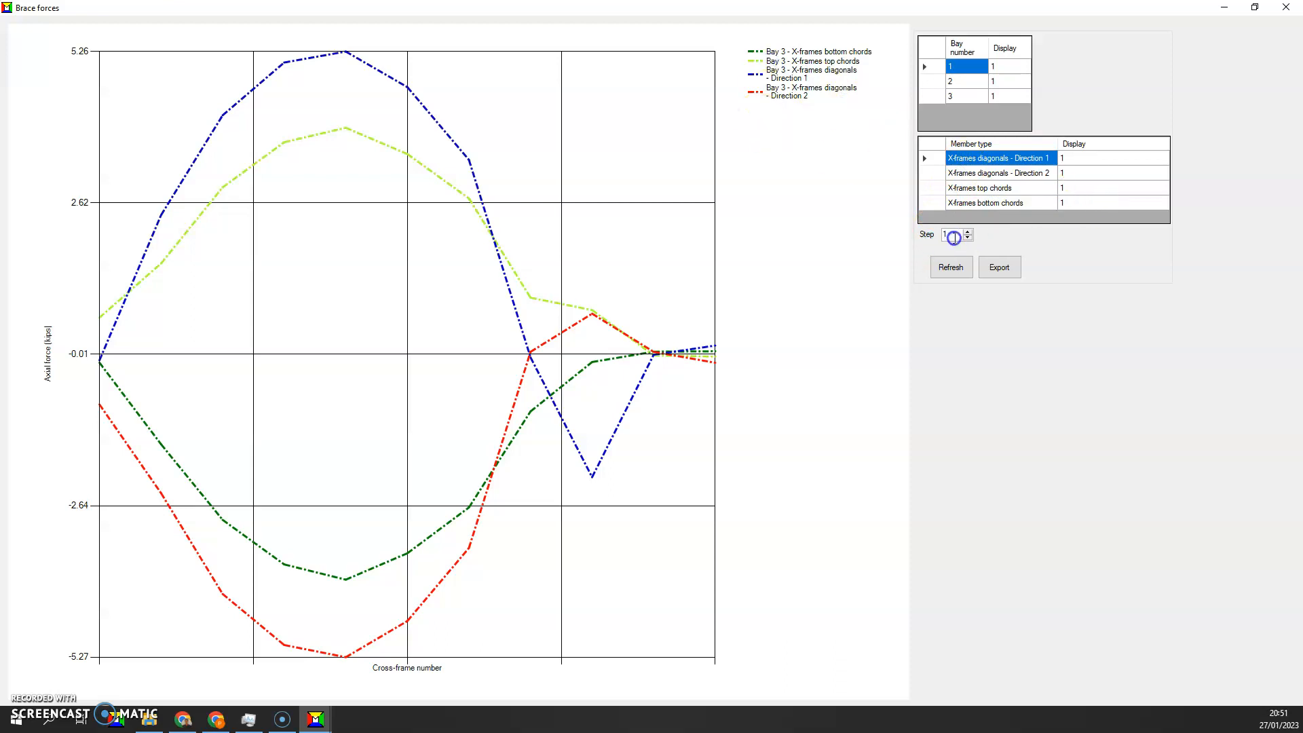
double_click(953, 235)
text(8)
click(1075, 182)
click(1077, 191)
text(0)
key(Return)
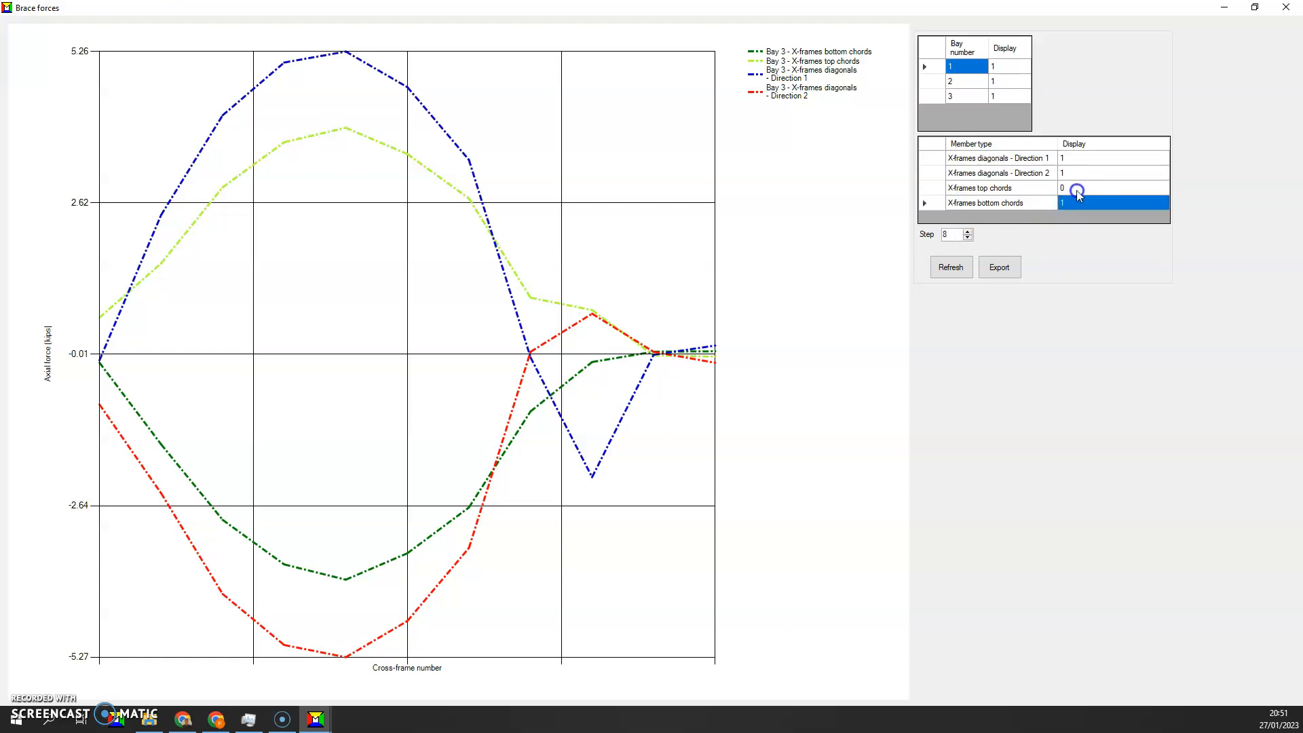
text(0)
key(Return)
click(951, 271)
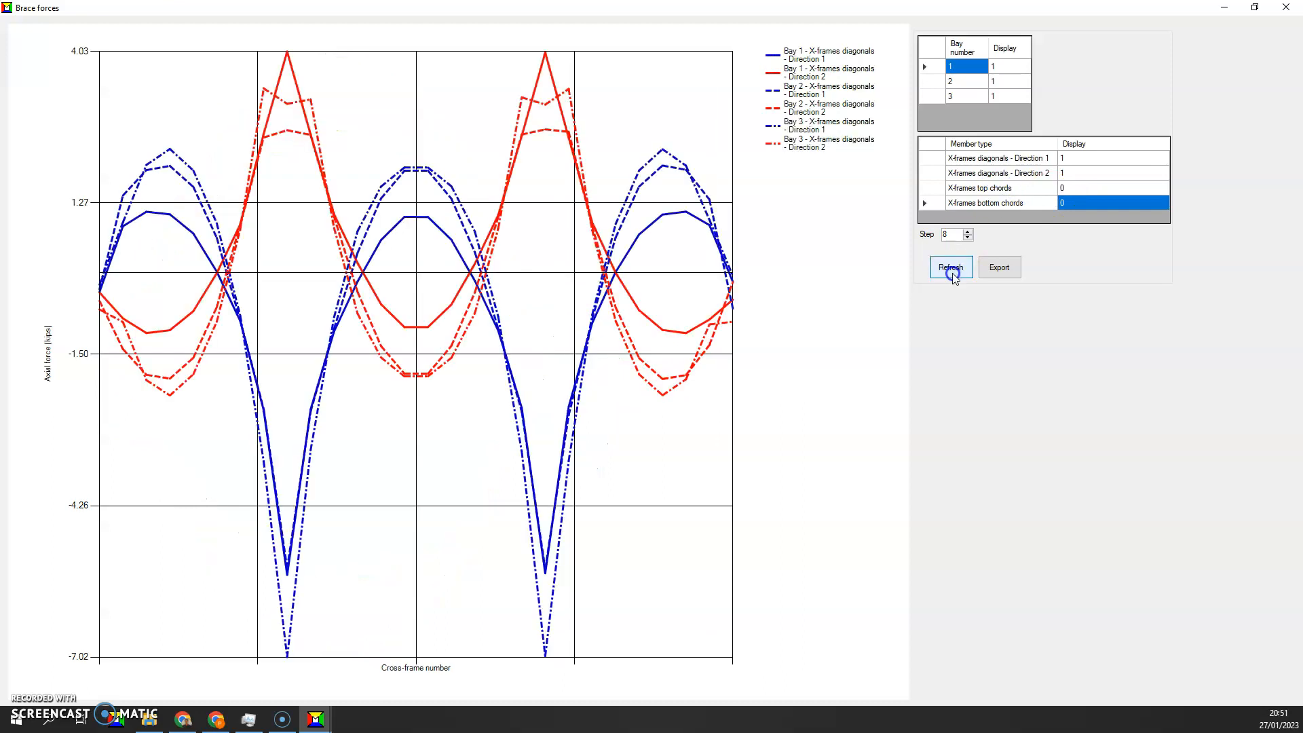
Set the display of bays 1 and 2 to 0 and plot only bay 3's X-frame diagonal forces
click(998, 67)
text(0)
key(Return)
text(0)
key(Return)
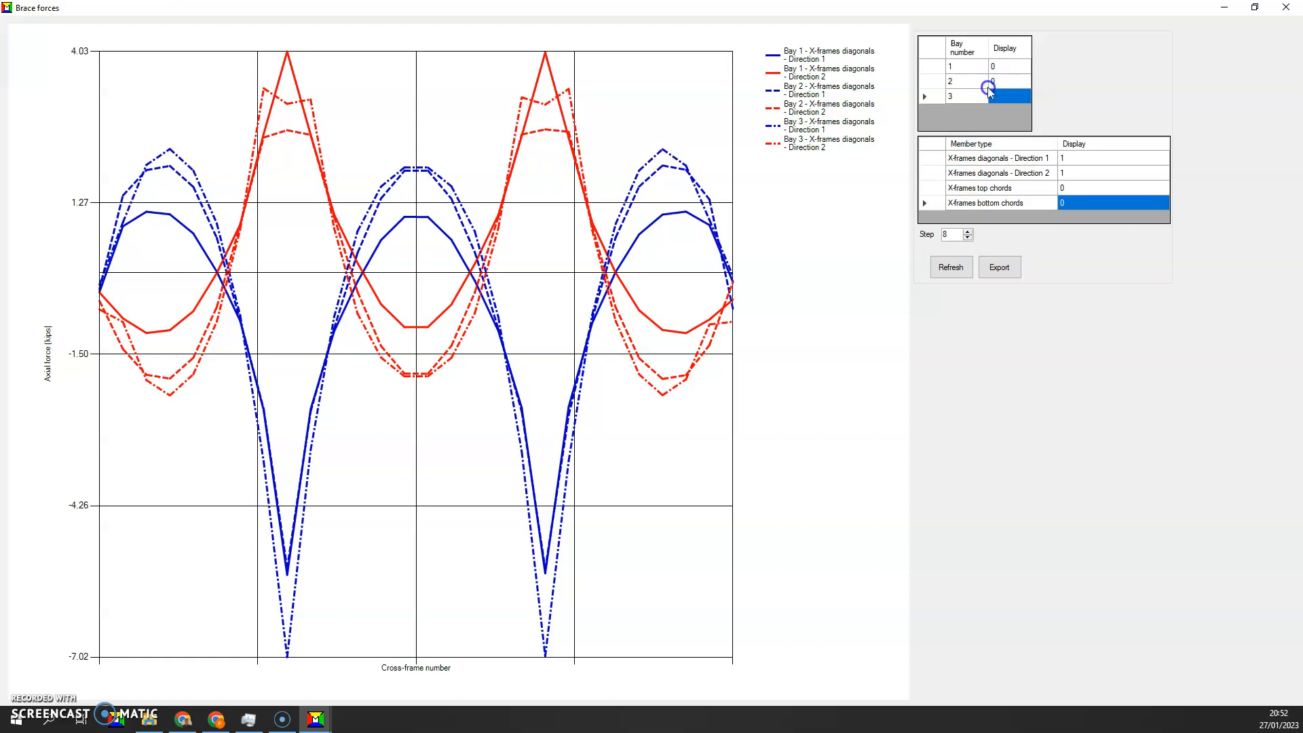
click(956, 268)
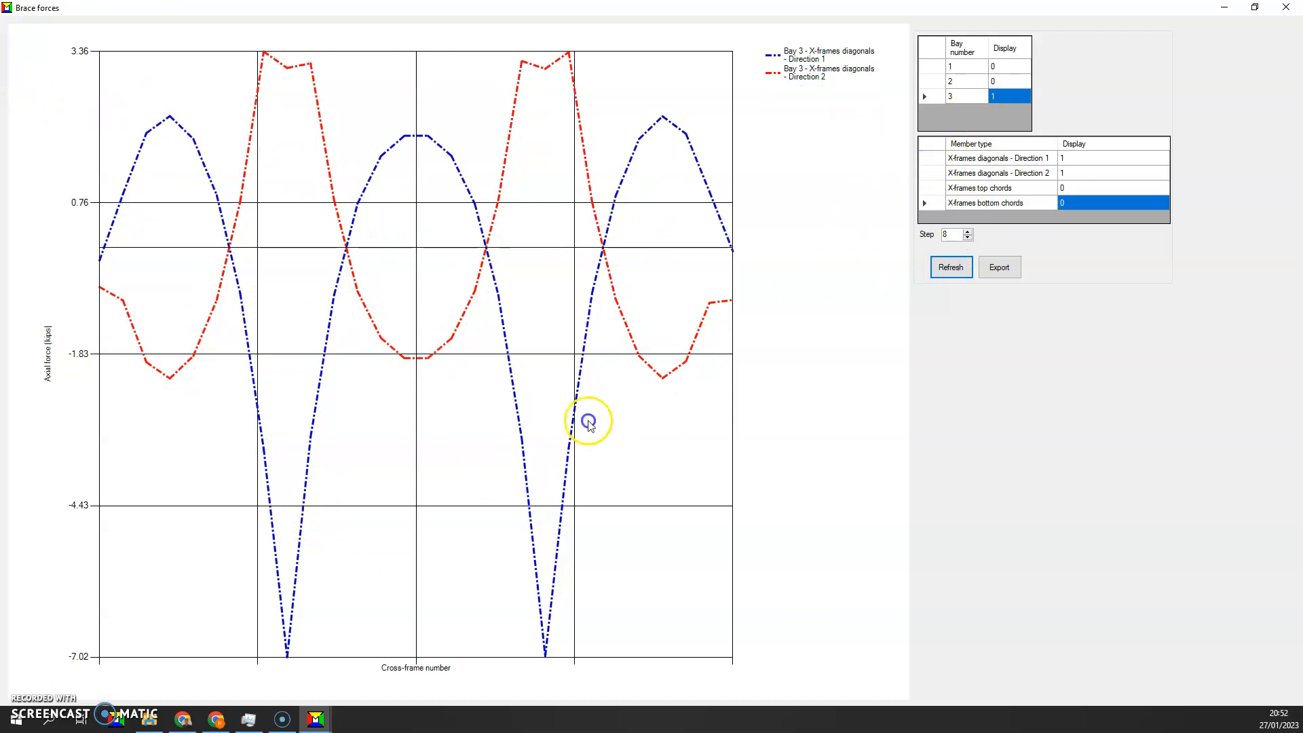
mouse_move(285, 660)
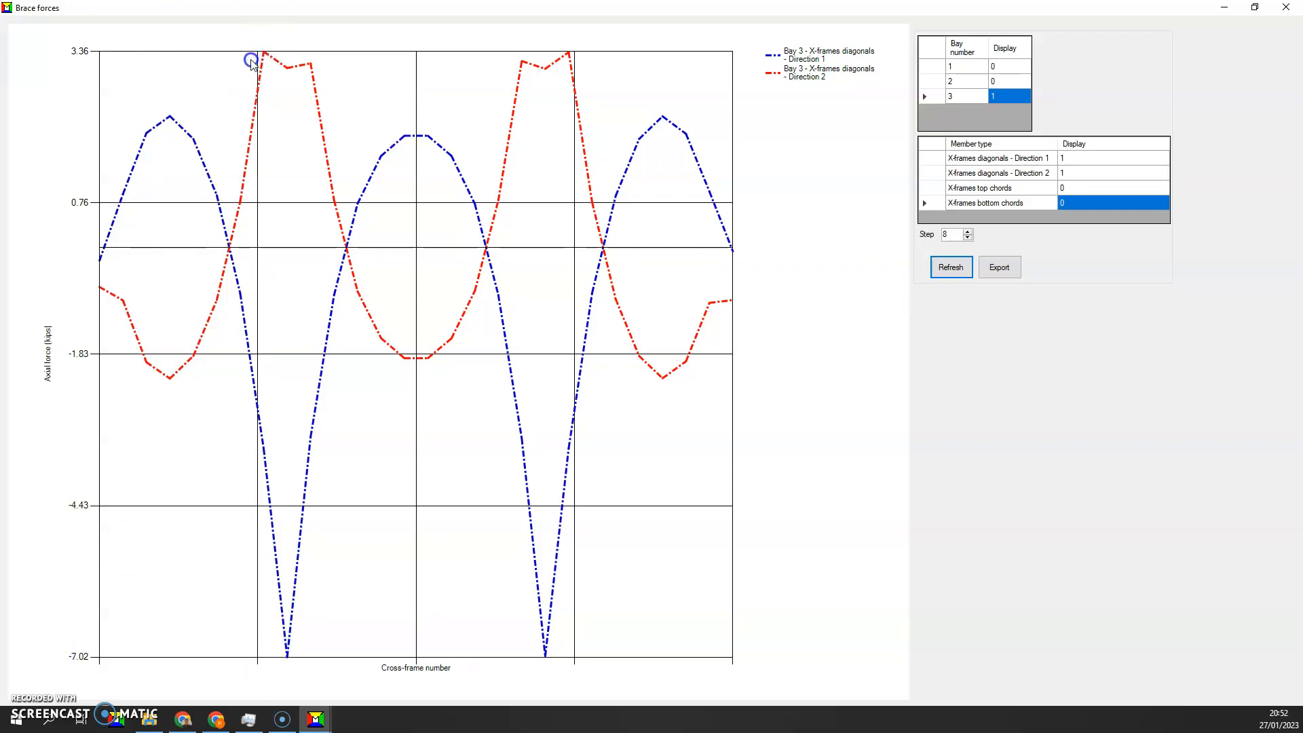
Plot bay 3's X-frame diagonal forces for erection step 6
click(952, 235)
drag(952, 234, 940, 241)
text(6)
click(950, 267)
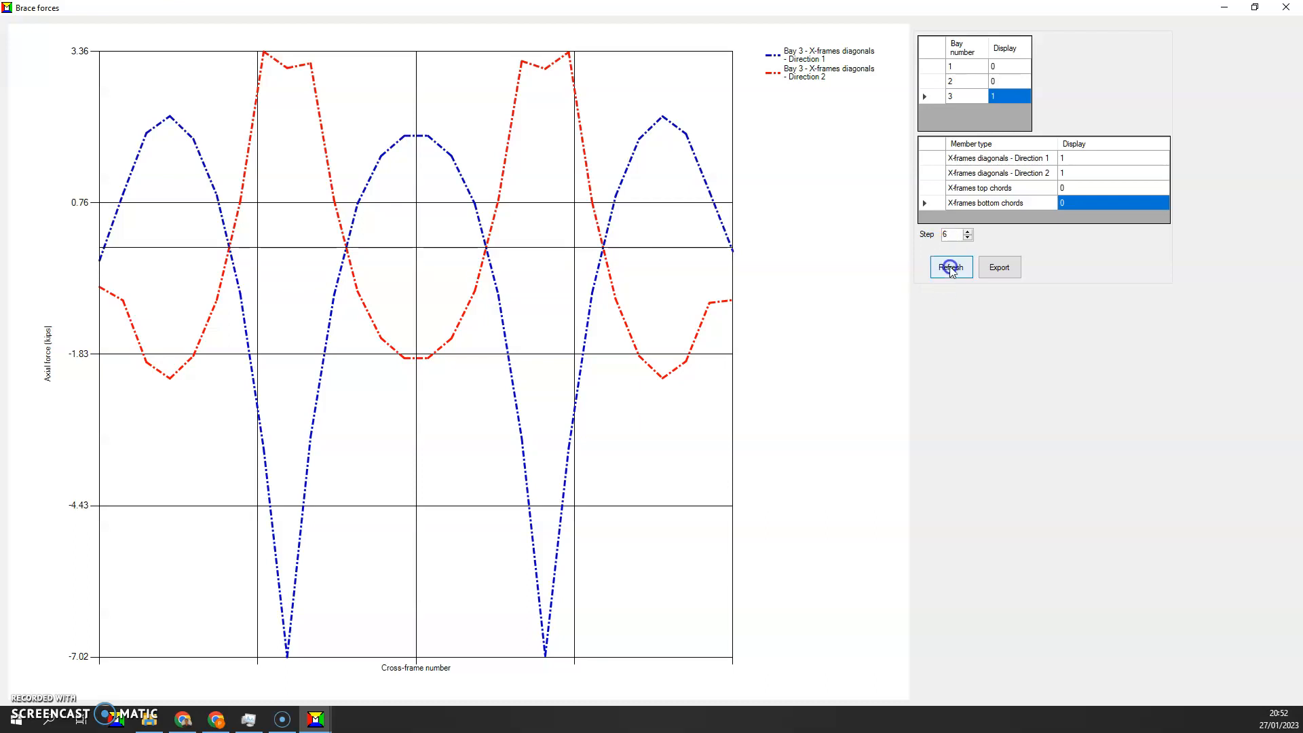